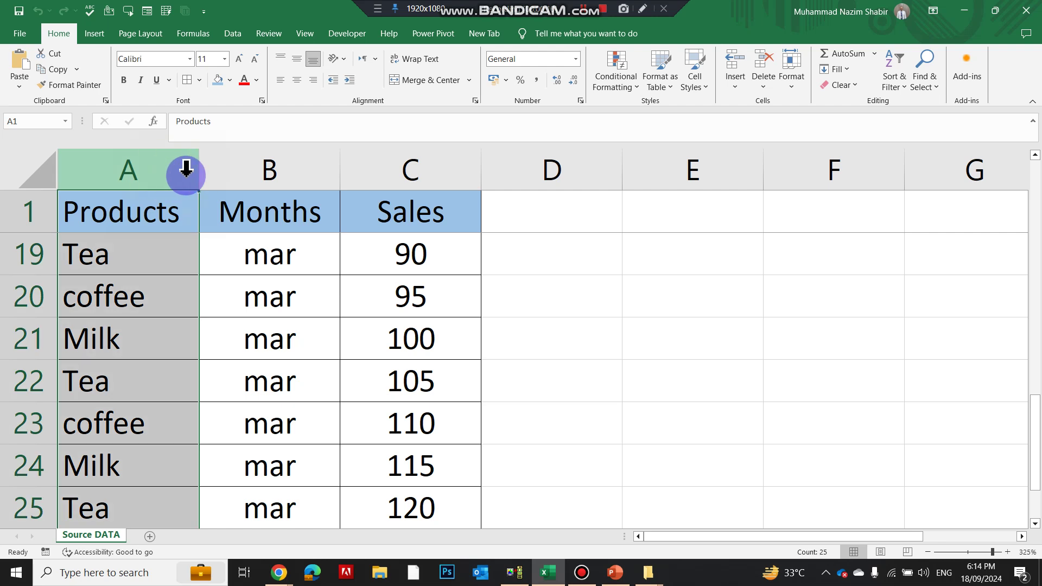
# - Widen column A of the Source DATA sheet slightly and check the product entries
pyautogui.moveTo(198, 177); pyautogui.dragTo(210, 179)
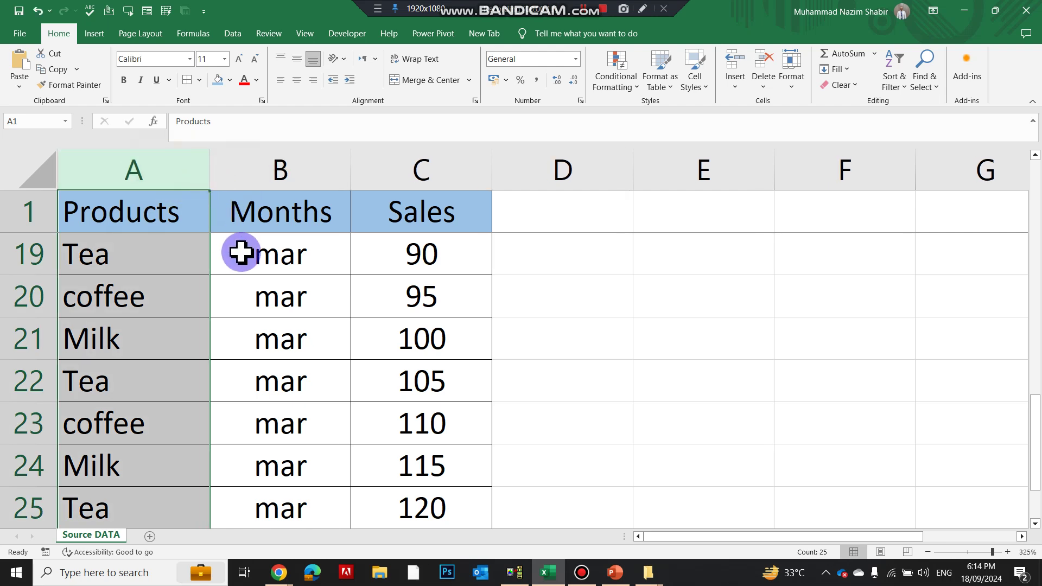
pyautogui.click(195, 284)
pyautogui.scroll(-3, 196, 284)
pyautogui.scroll(4, 196, 285)
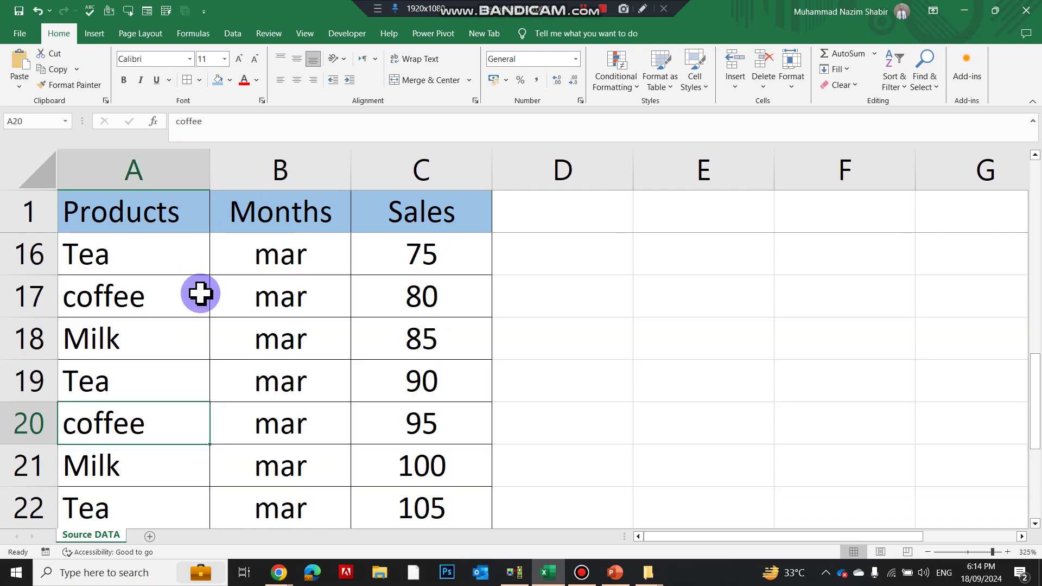
pyautogui.click(200, 296)
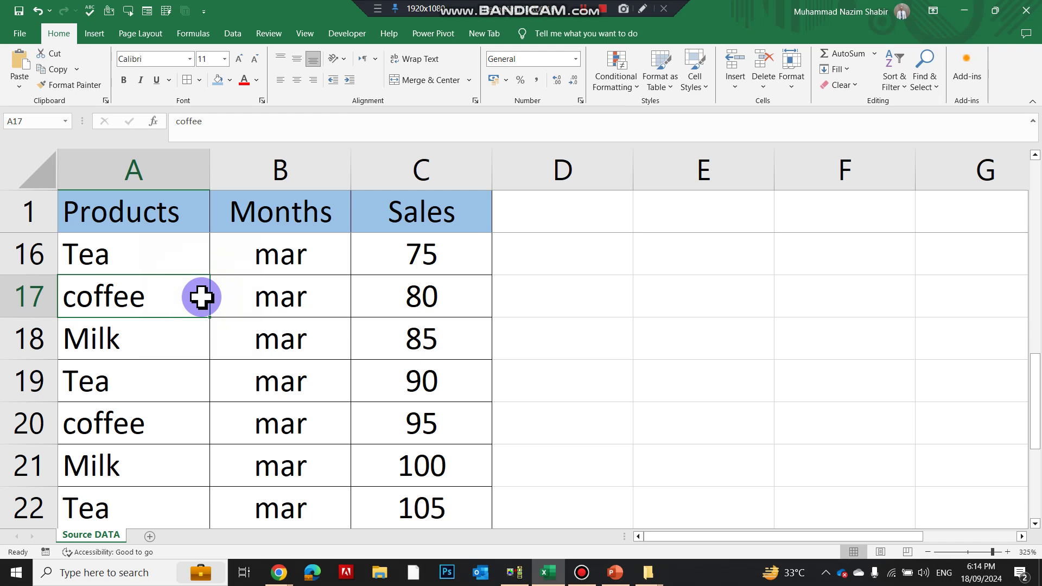
# - Create a PivotTable on a new worksheet from the Source DATA range A1:C25
pyautogui.scroll(5, 201, 297)
pyautogui.click(170, 262)
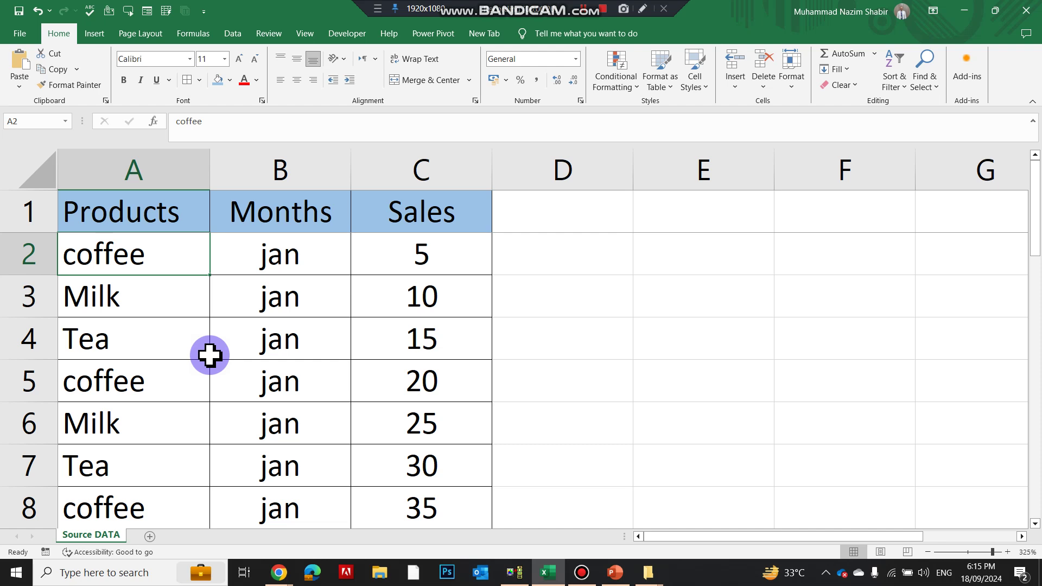
pyautogui.click(95, 33)
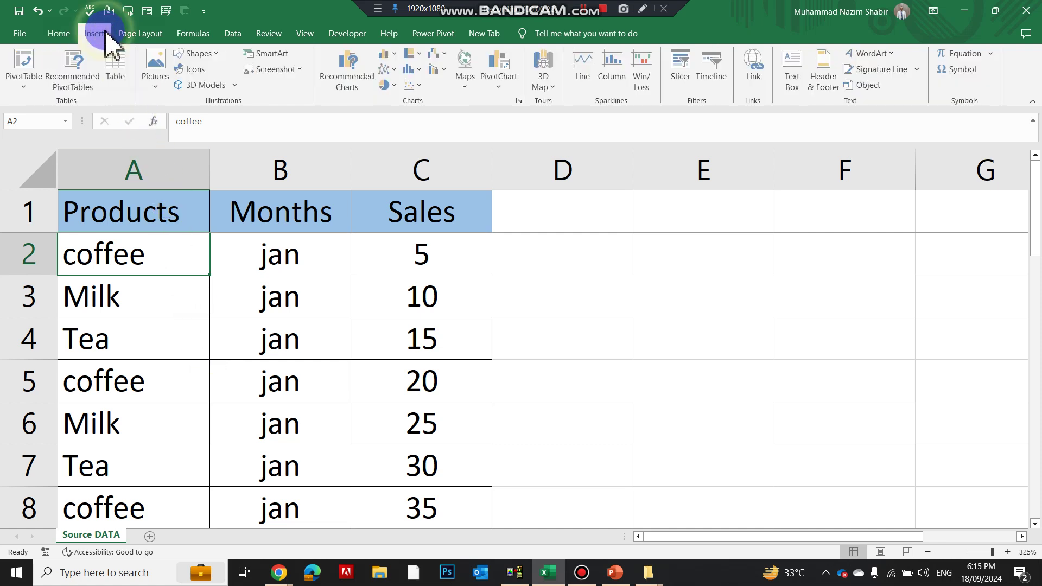
pyautogui.click(36, 90)
pyautogui.click(46, 106)
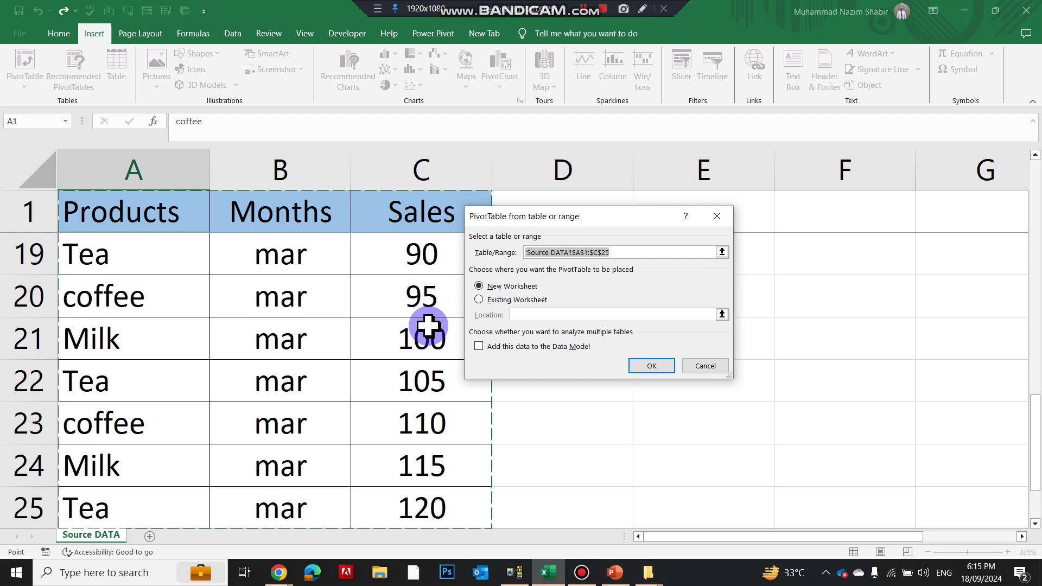
pyautogui.scroll(-3, 409, 352)
pyautogui.scroll(6, 411, 354)
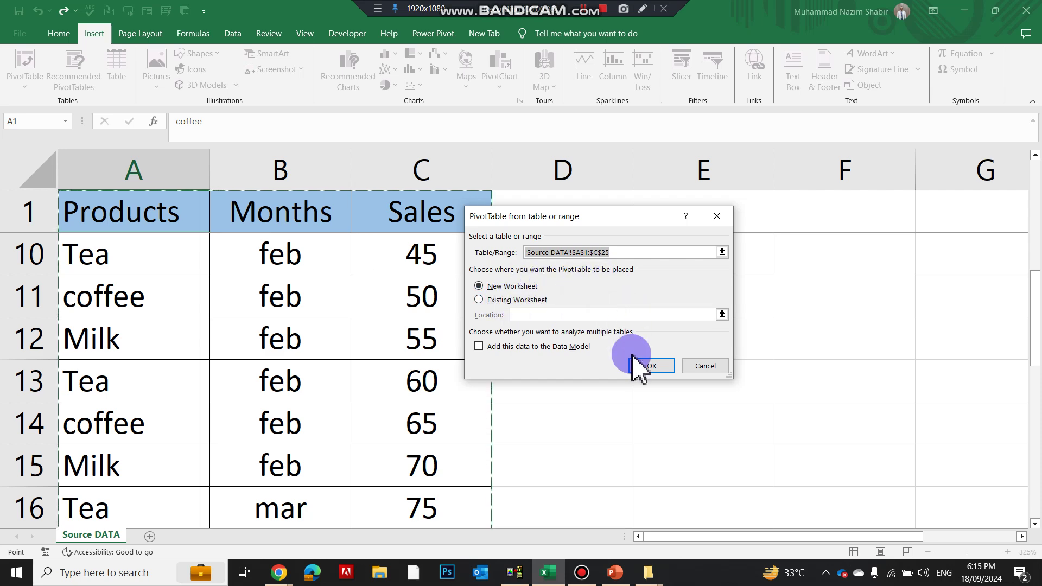
pyautogui.click(649, 367)
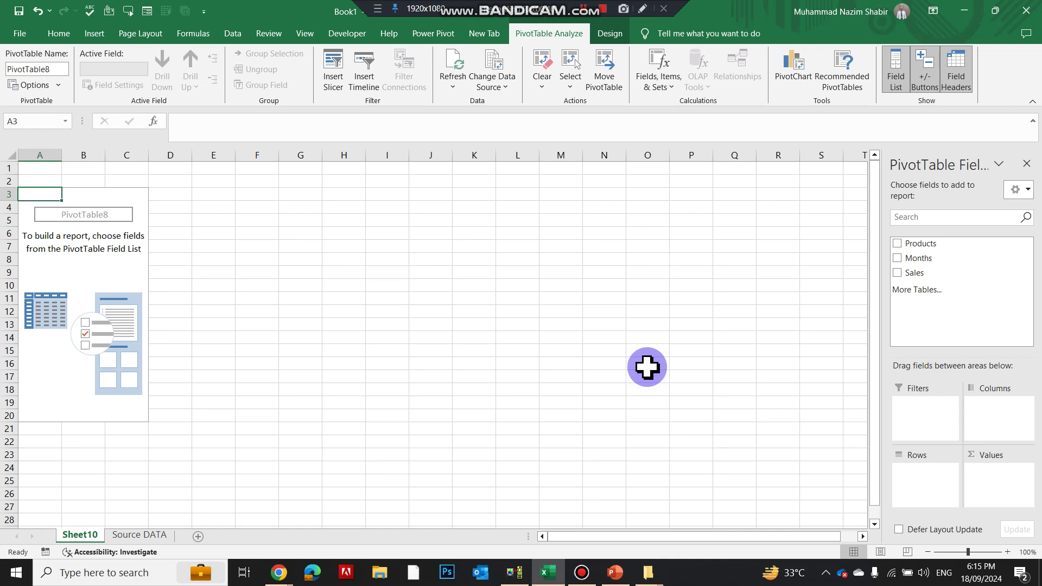
# - Build the PivotTable with Products as rows and Sales summed as values
pyautogui.scroll(4, 401, 319)
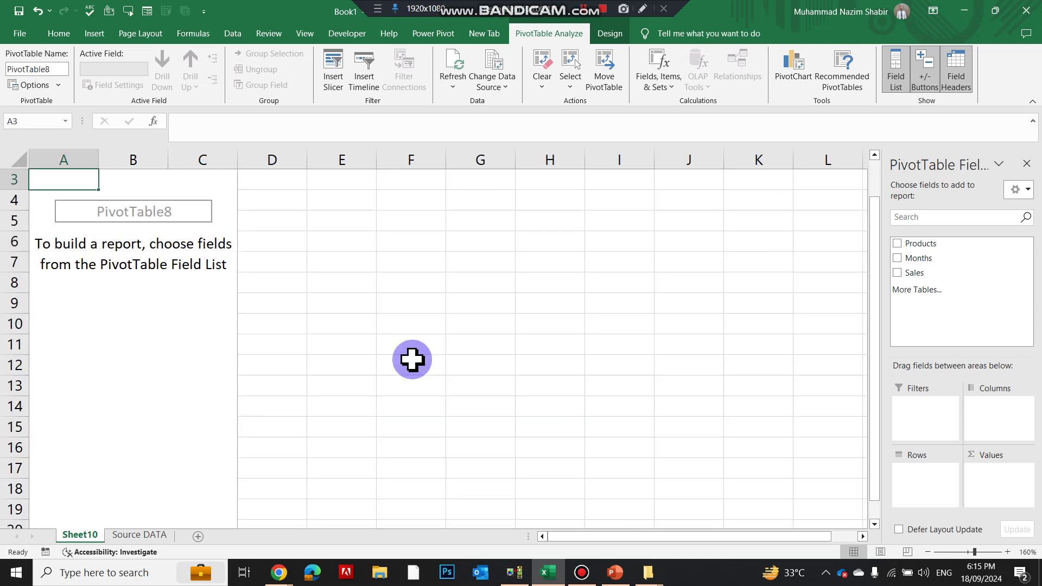
pyautogui.scroll(-3, 340, 344)
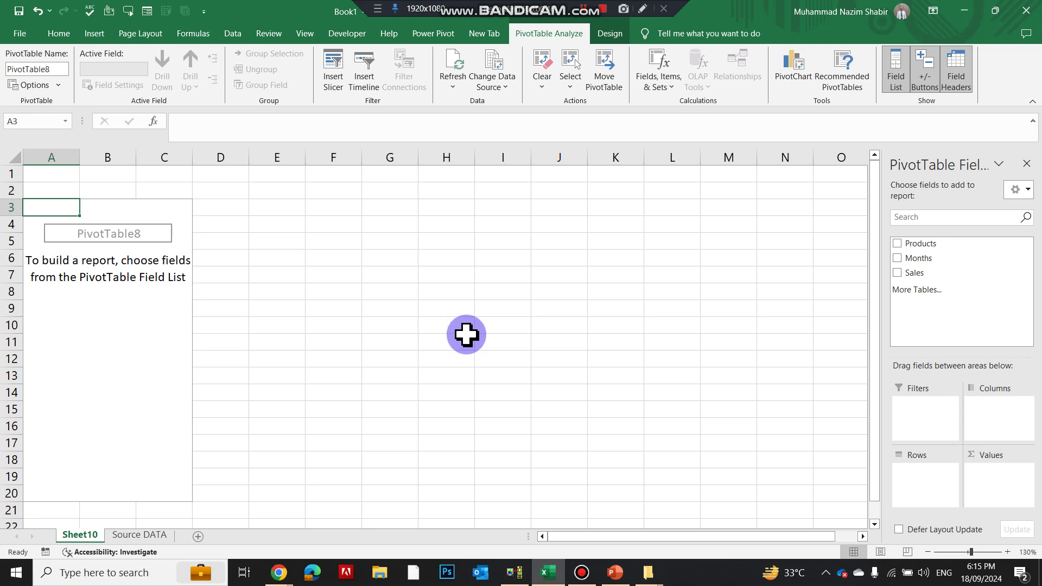
pyautogui.moveTo(919, 246); pyautogui.dragTo(928, 489)
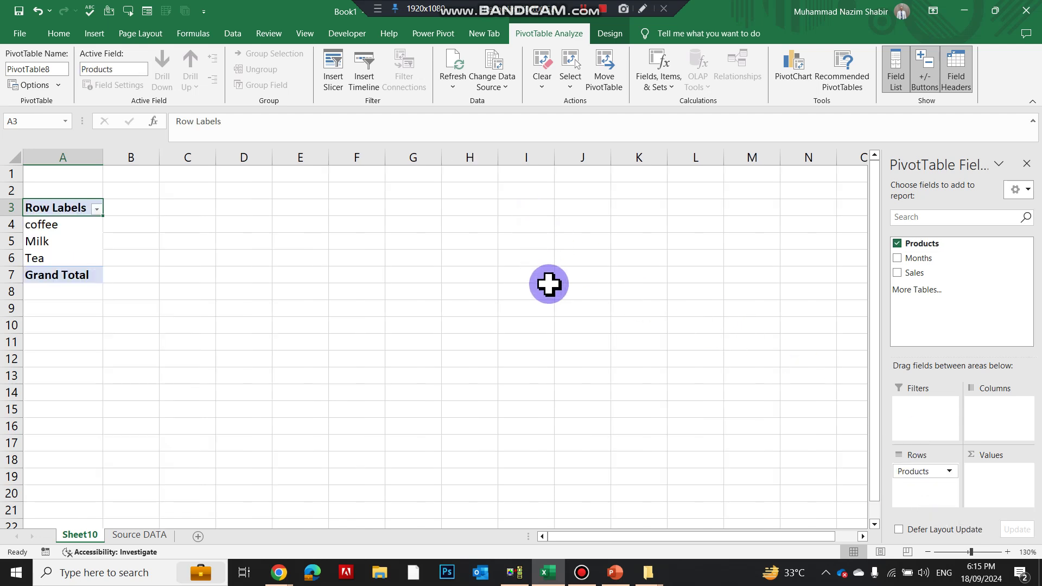
pyautogui.keyDown('ctrl'); pyautogui.scroll(6, 553, 291); pyautogui.keyUp('ctrl')
pyautogui.scroll(1, 510, 383)
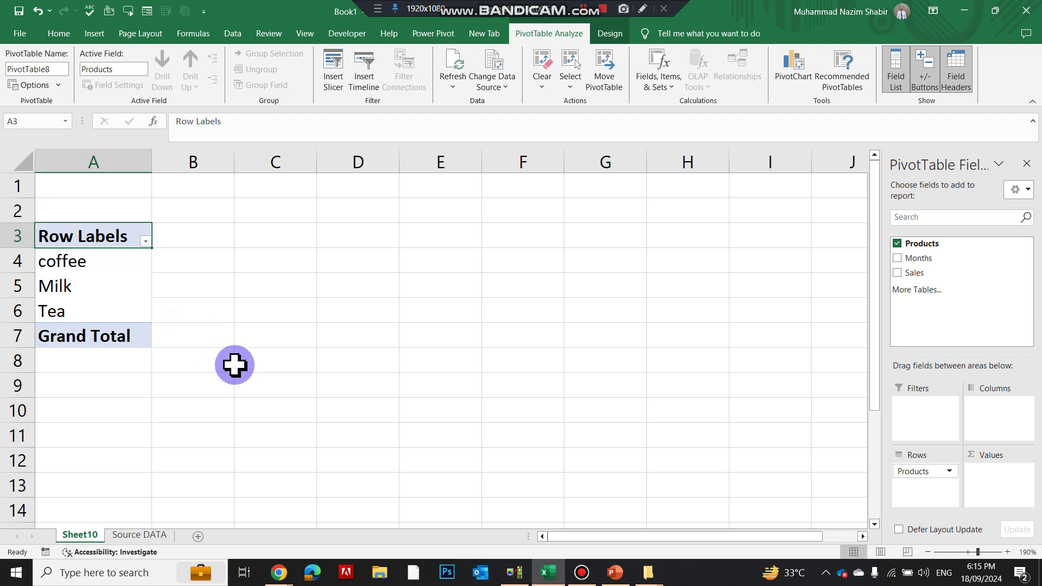
pyautogui.moveTo(920, 285); pyautogui.dragTo(994, 484)
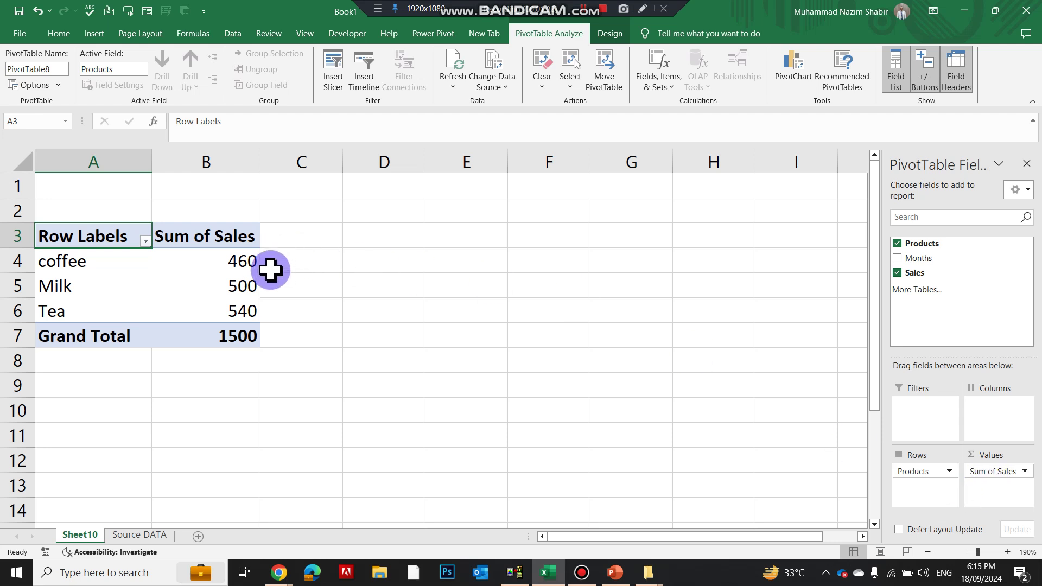
# - Try the Months field as PivotTable columns, and remove it from the layout again
pyautogui.moveTo(89, 260); pyautogui.dragTo(279, 258)
pyautogui.moveTo(38, 286); pyautogui.dragTo(195, 291)
pyautogui.moveTo(93, 309); pyautogui.dragTo(192, 311)
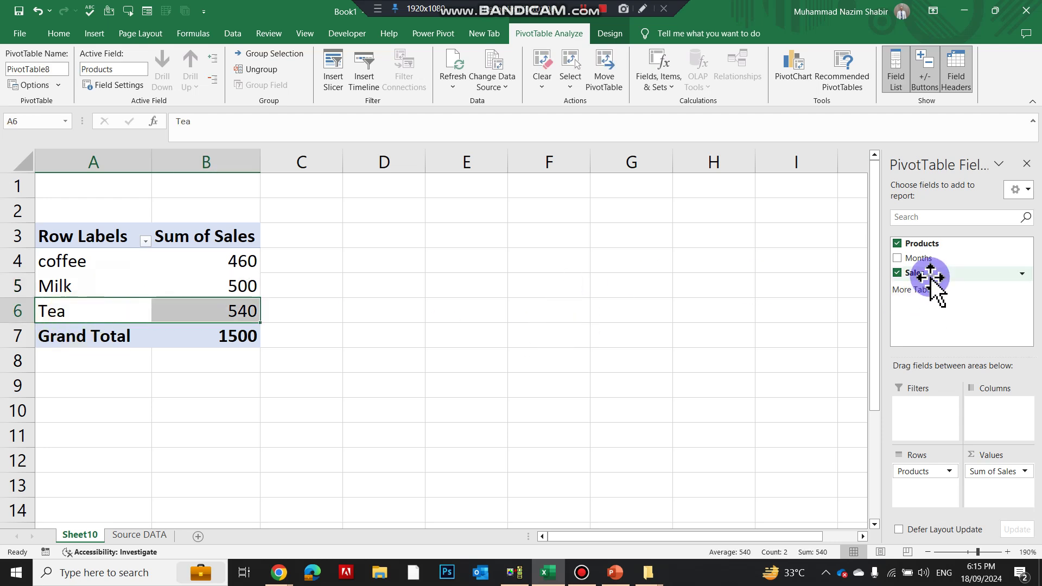
pyautogui.moveTo(924, 259); pyautogui.dragTo(995, 415)
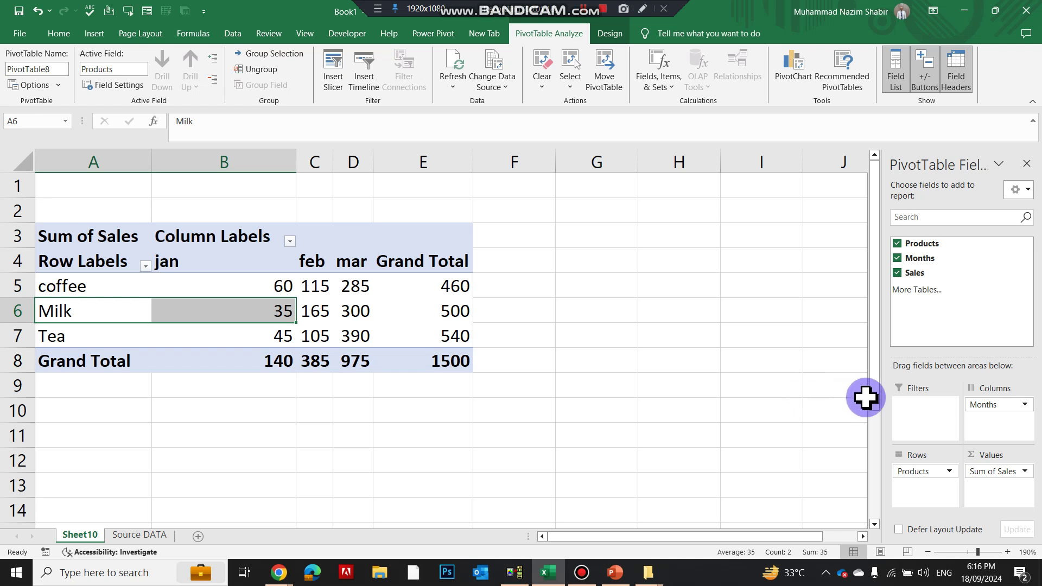
pyautogui.moveTo(976, 408); pyautogui.dragTo(993, 334)
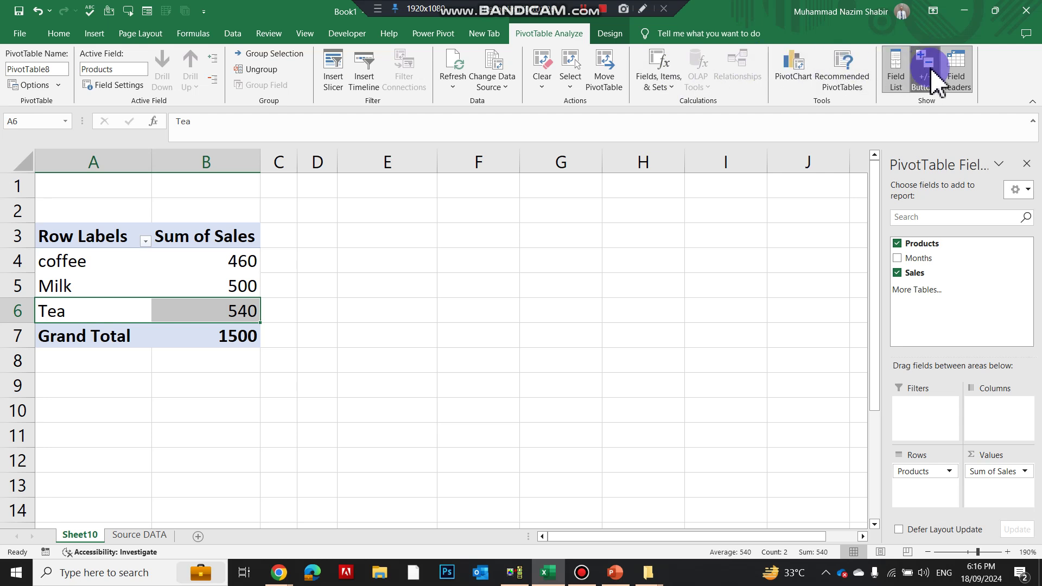
# - Widen columns A and B to the same width and center the contents of column B
pyautogui.moveTo(79, 163); pyautogui.dragTo(188, 160)
pyautogui.click(255, 261)
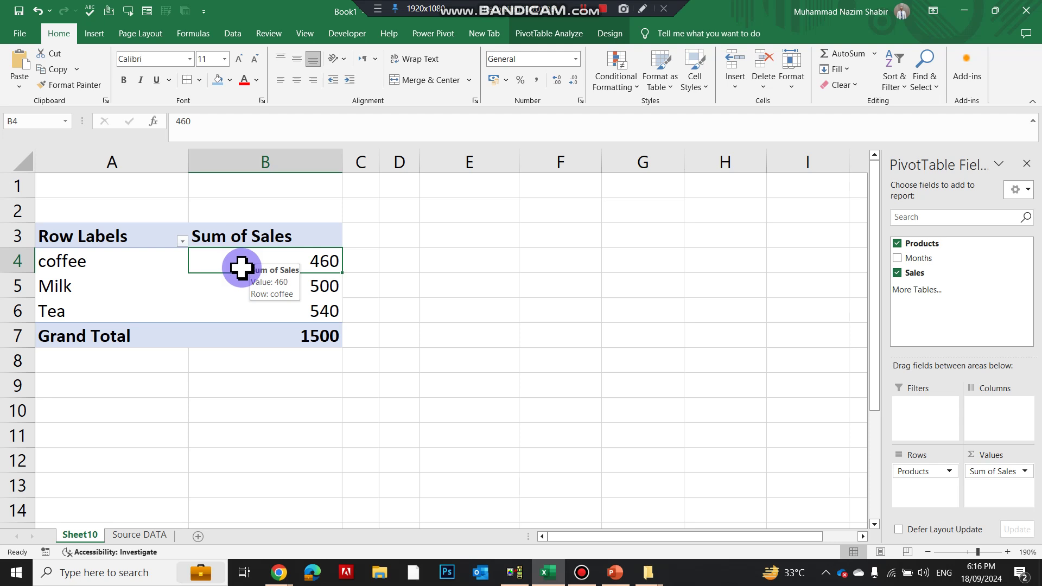
pyautogui.click(273, 162)
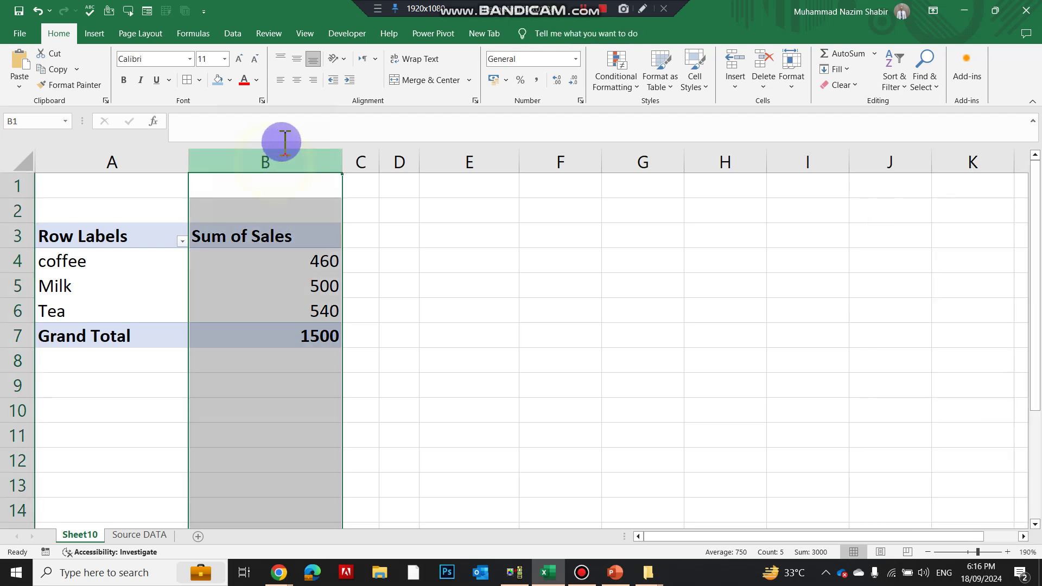
pyautogui.click(297, 81)
pyautogui.click(293, 267)
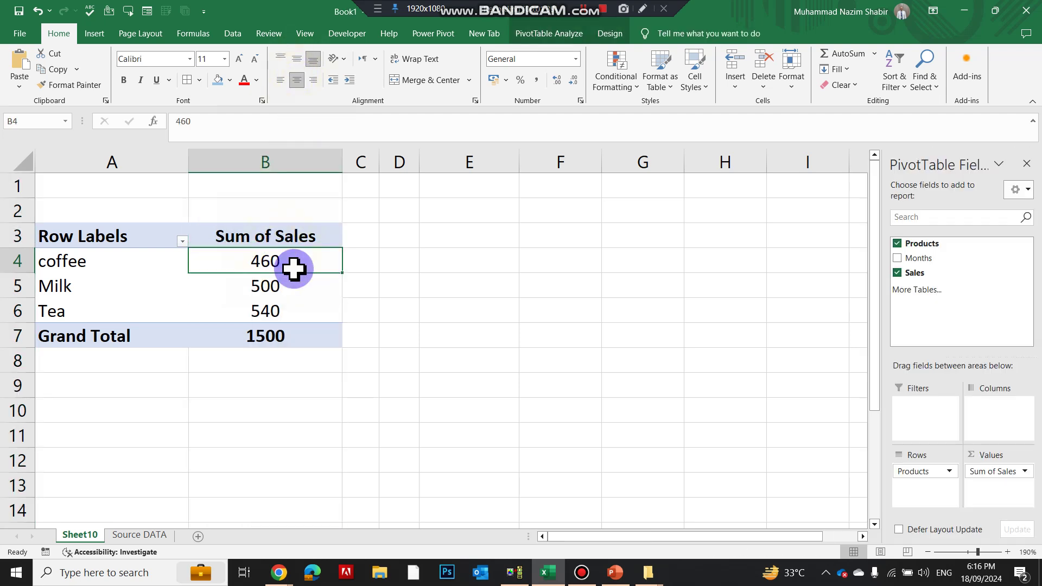
# - Add Months as PivotTable columns and apply the orange Medium style with fully shaded cells and darker row headers
pyautogui.click(612, 35)
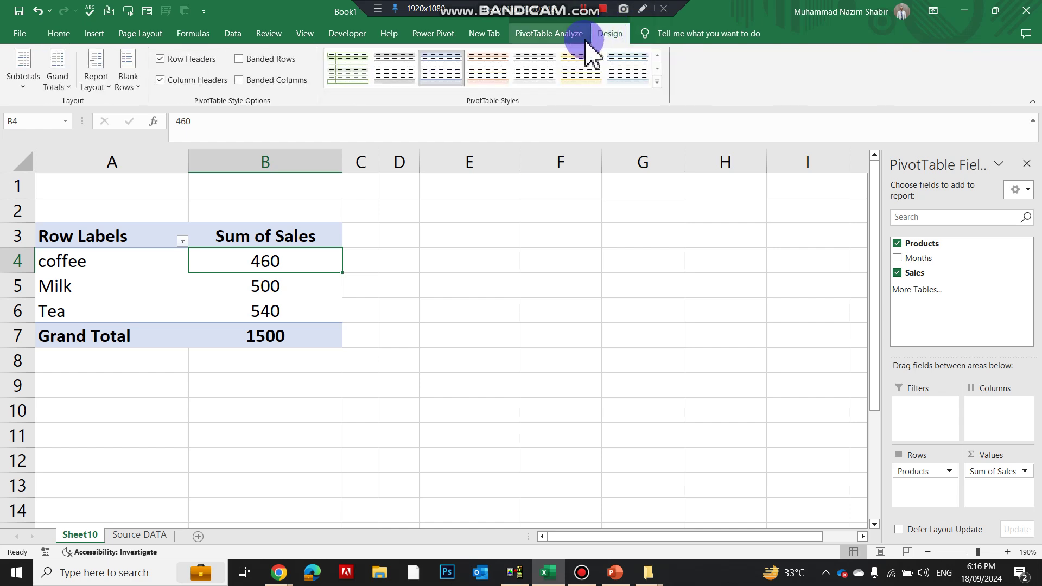
pyautogui.click(565, 37)
pyautogui.click(608, 33)
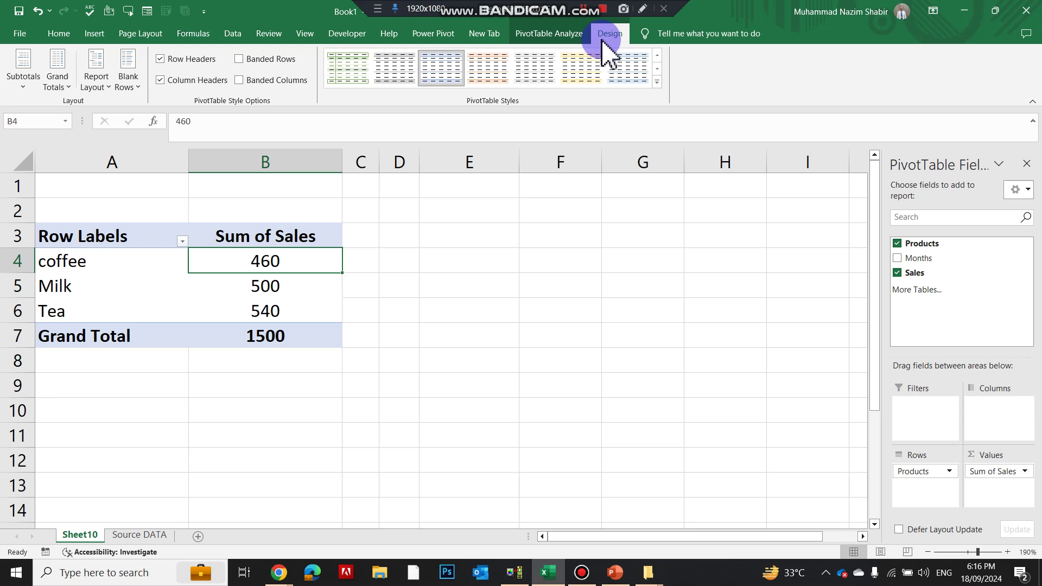
pyautogui.moveTo(922, 259); pyautogui.dragTo(999, 411)
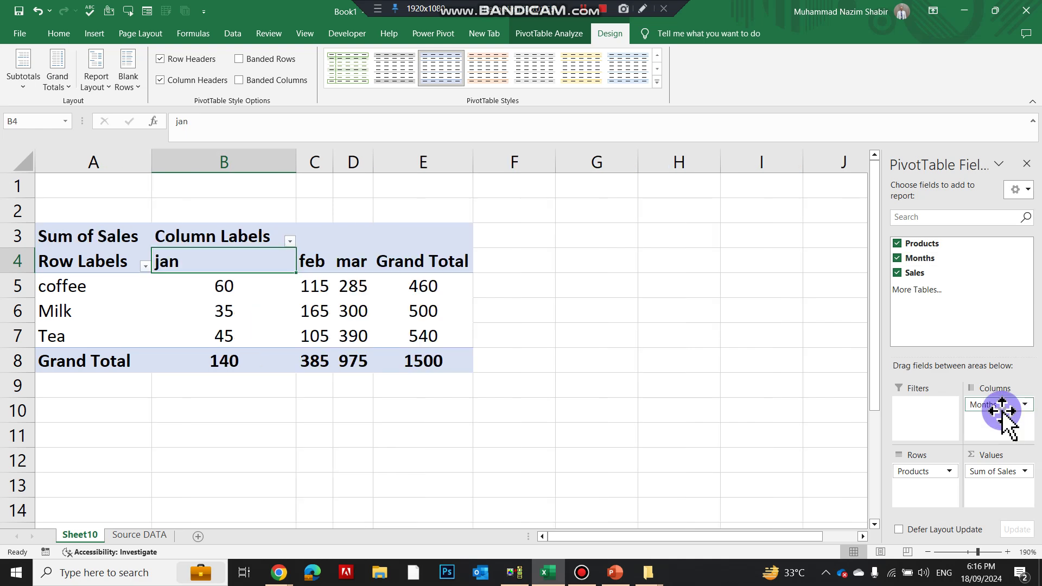
pyautogui.click(658, 84)
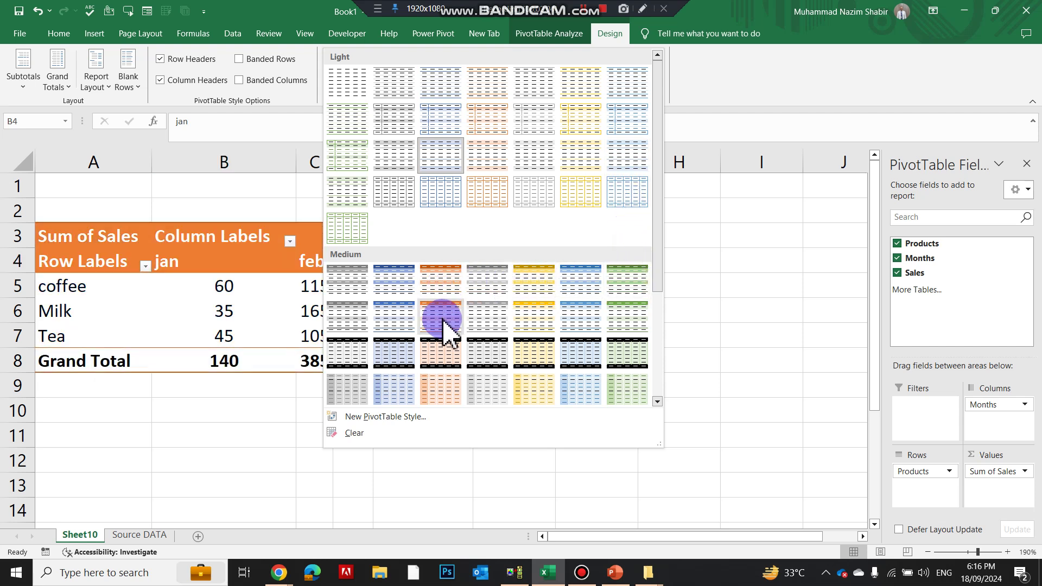
pyautogui.click(448, 398)
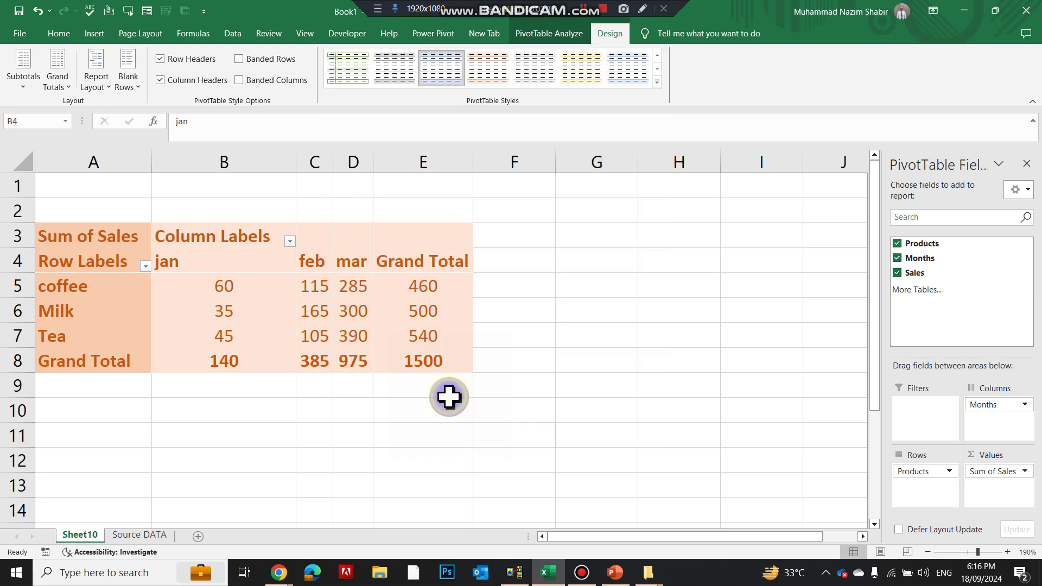
# - Give columns B to E one equal width and turn on banded rows for the PivotTable
pyautogui.moveTo(259, 151); pyautogui.dragTo(409, 168)
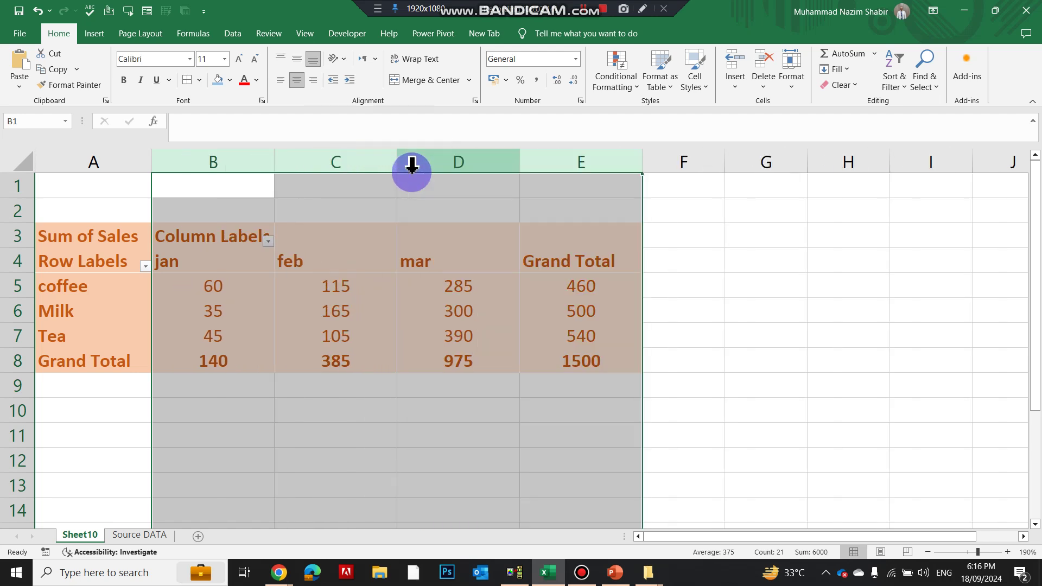
pyautogui.click(483, 307)
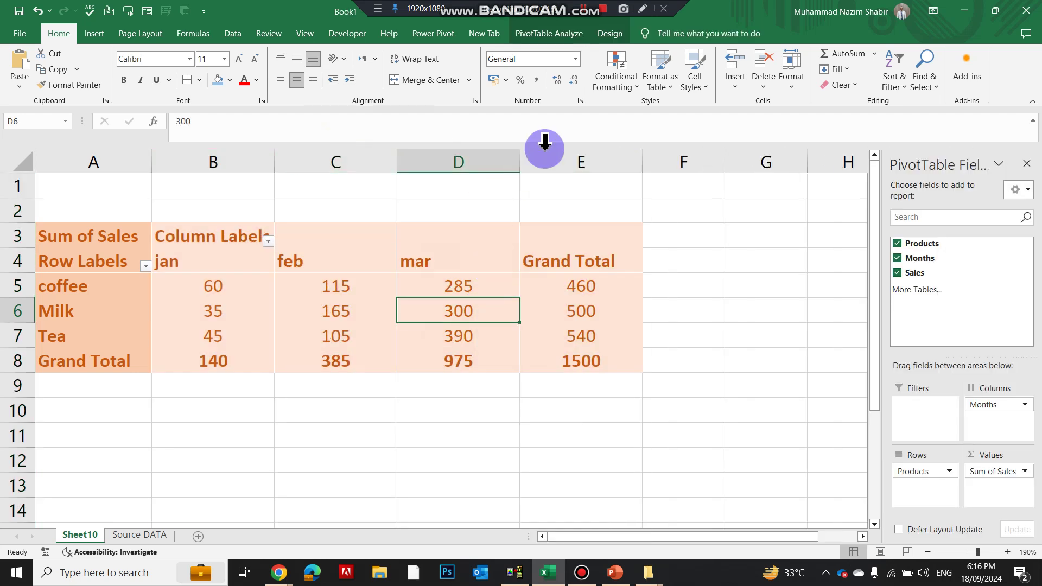
pyautogui.click(618, 35)
pyautogui.click(257, 61)
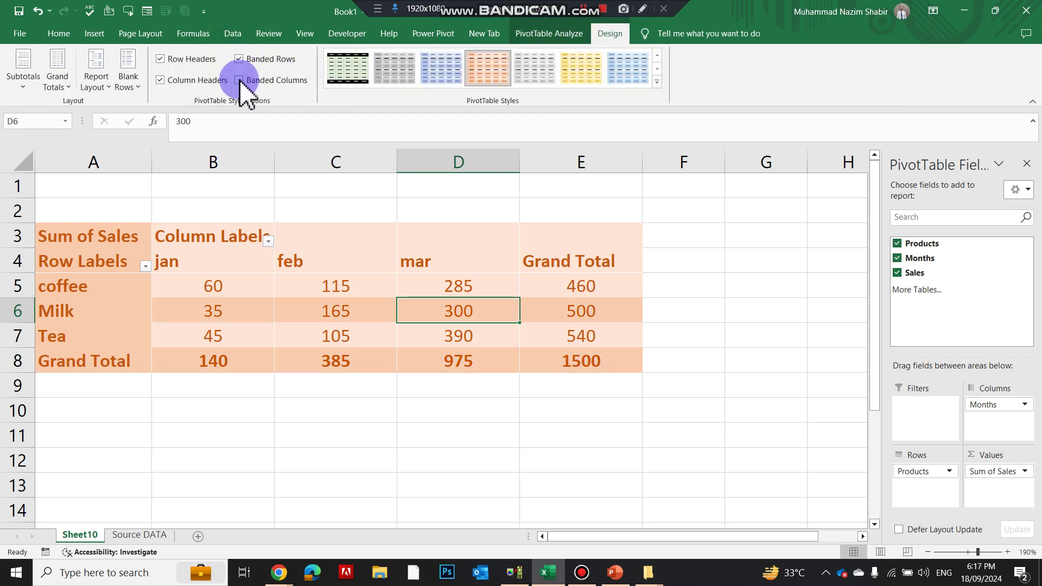
# - Try the PivotTable with banded columns on, row headers off and column headers off, restoring each option
pyautogui.click(240, 80)
pyautogui.click(240, 81)
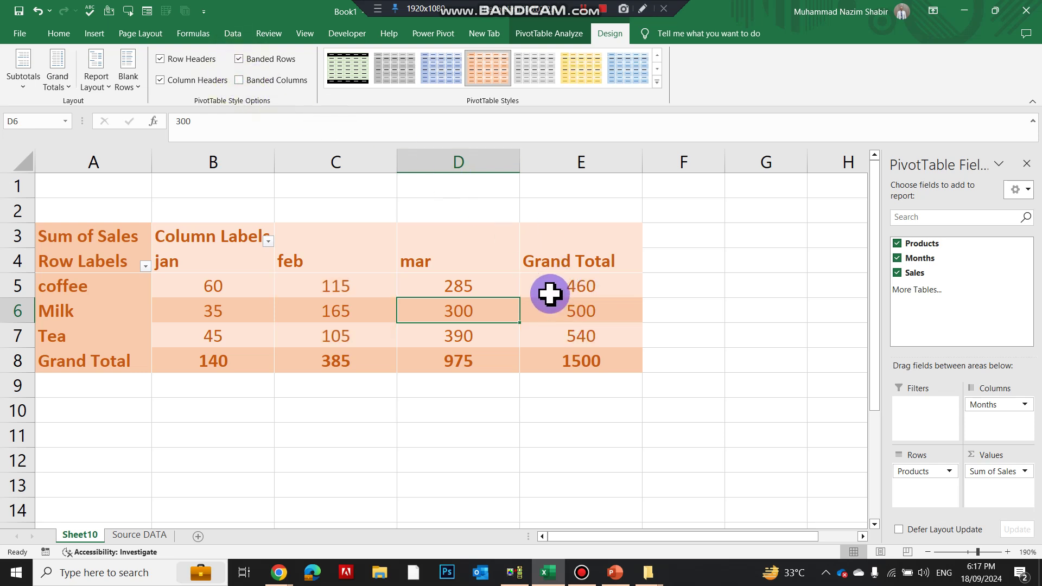
pyautogui.click(161, 60)
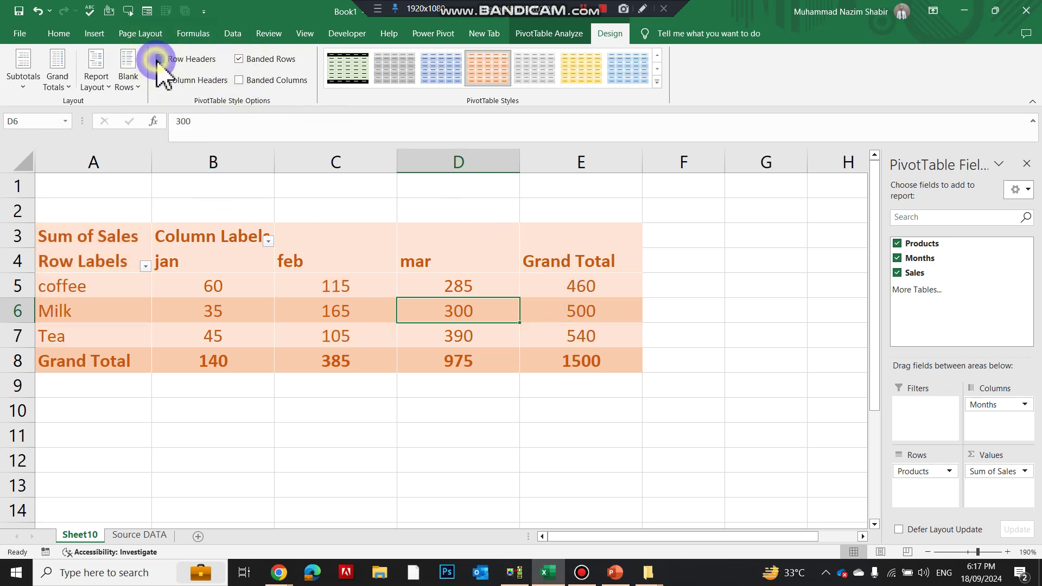
pyautogui.click(160, 59)
pyautogui.click(160, 80)
pyautogui.click(161, 80)
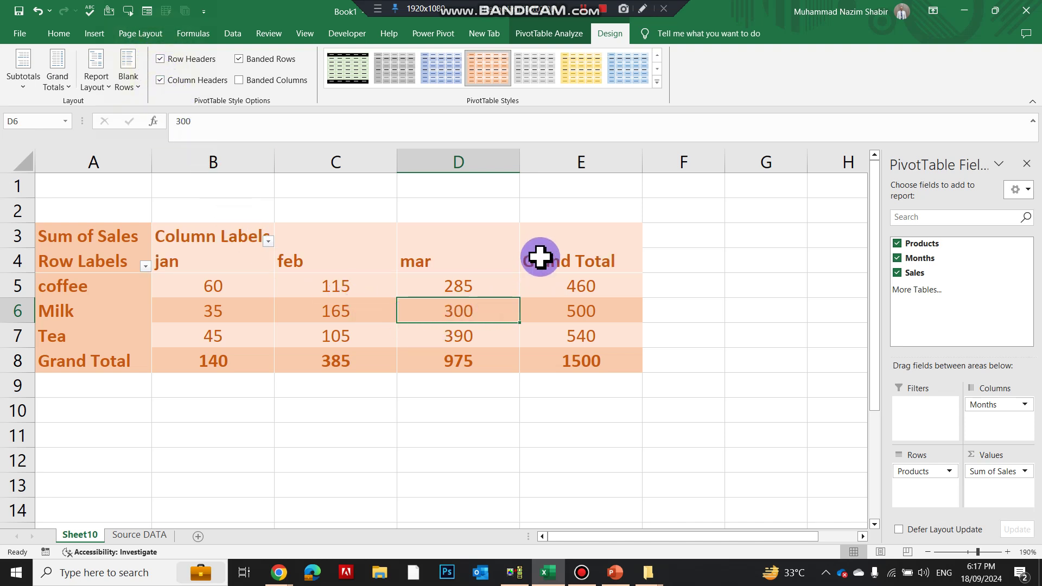
# - Turn off the PivotTable's grand totals for both rows and columns
pyautogui.moveTo(569, 250); pyautogui.dragTo(567, 372)
pyautogui.moveTo(142, 361); pyautogui.dragTo(572, 360)
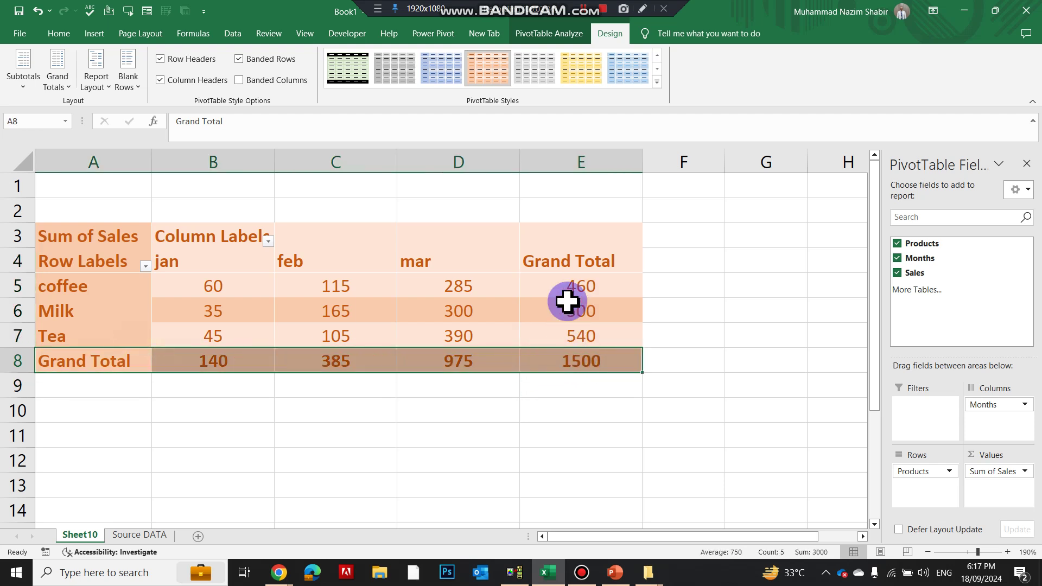
pyautogui.moveTo(567, 301)
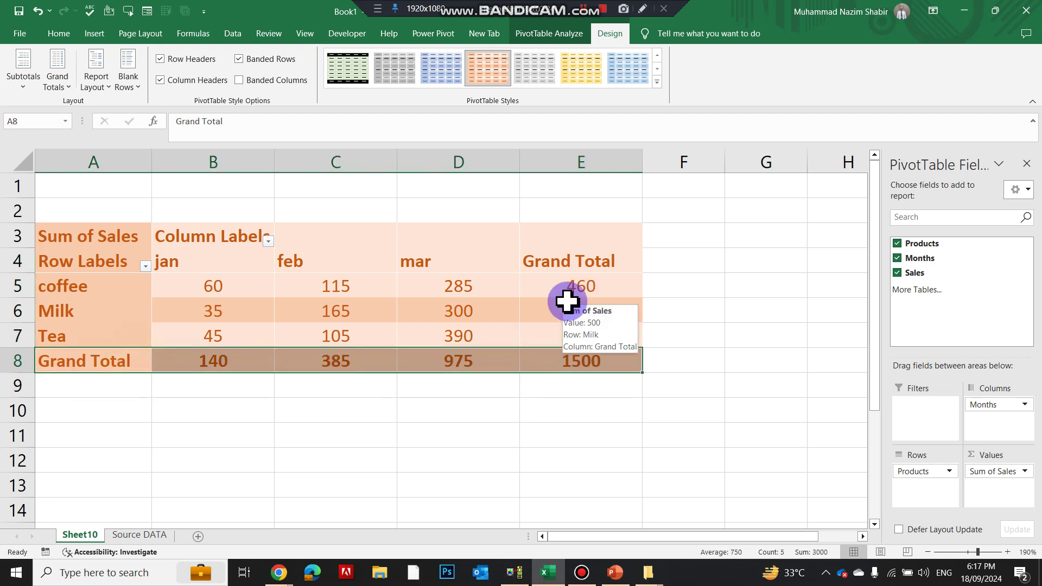
pyautogui.click(68, 87)
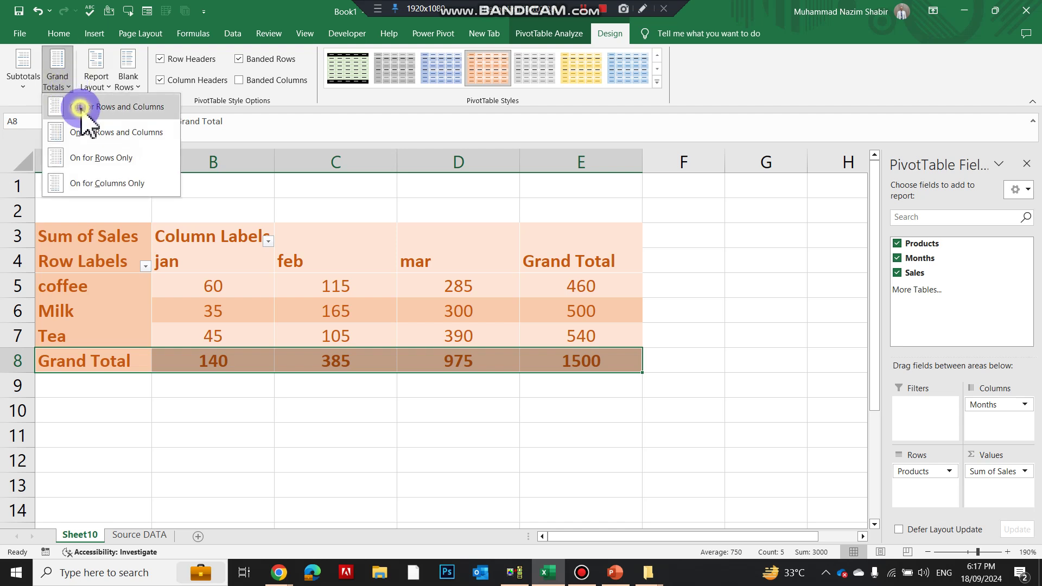
pyautogui.click(80, 109)
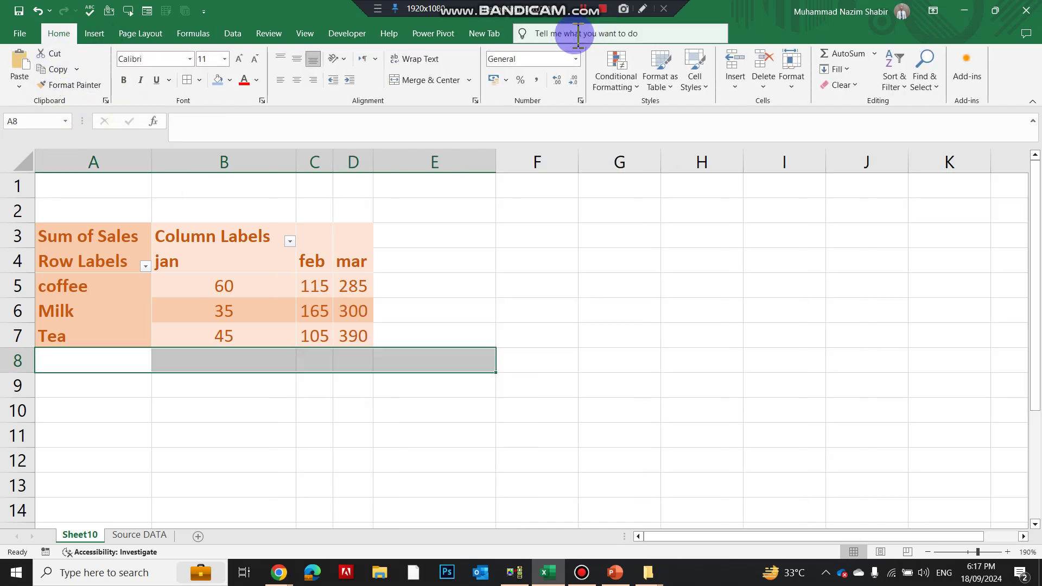
pyautogui.click(433, 35)
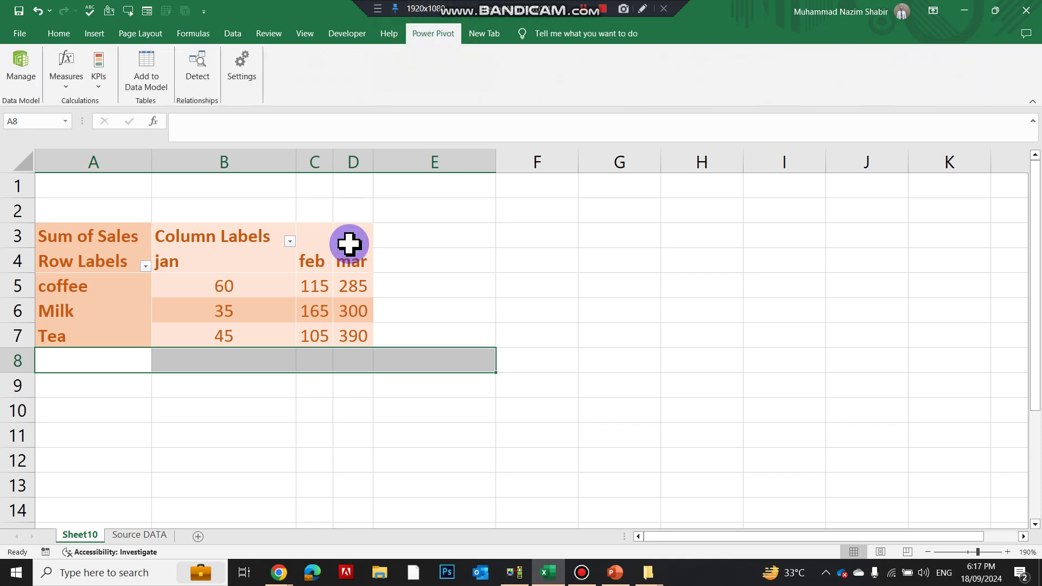
# - Turn on the PivotTable's grand totals for rows and columns, and widen columns C and D equally
pyautogui.click(347, 282)
pyautogui.click(597, 34)
pyautogui.click(537, 35)
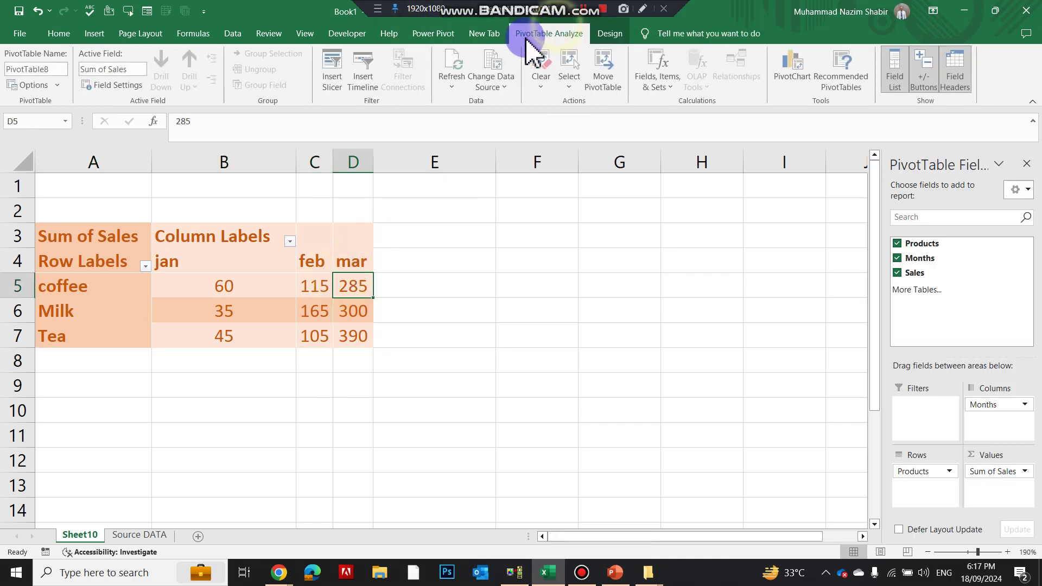
pyautogui.click(609, 33)
pyautogui.click(60, 81)
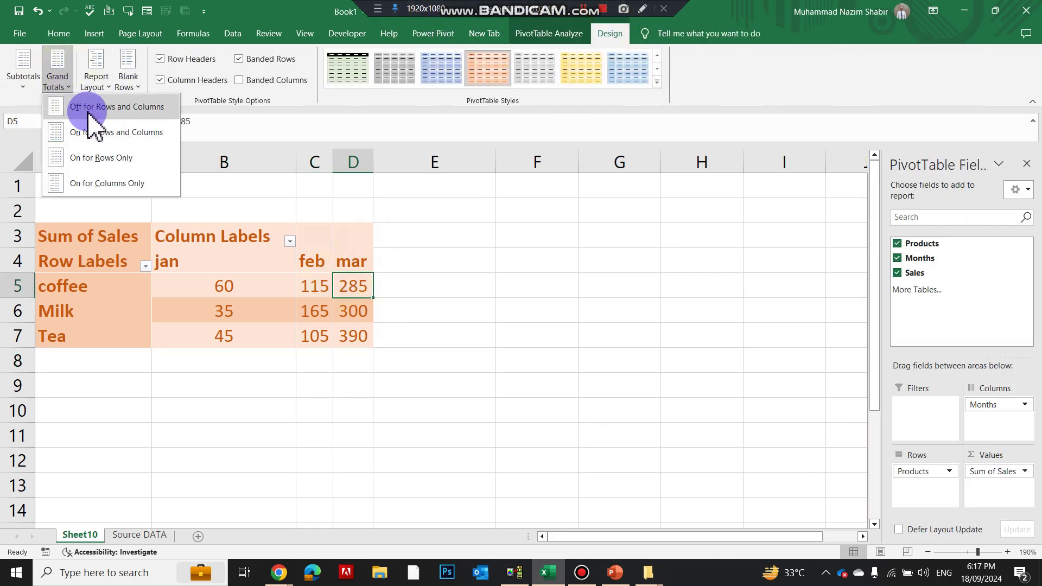
pyautogui.click(93, 132)
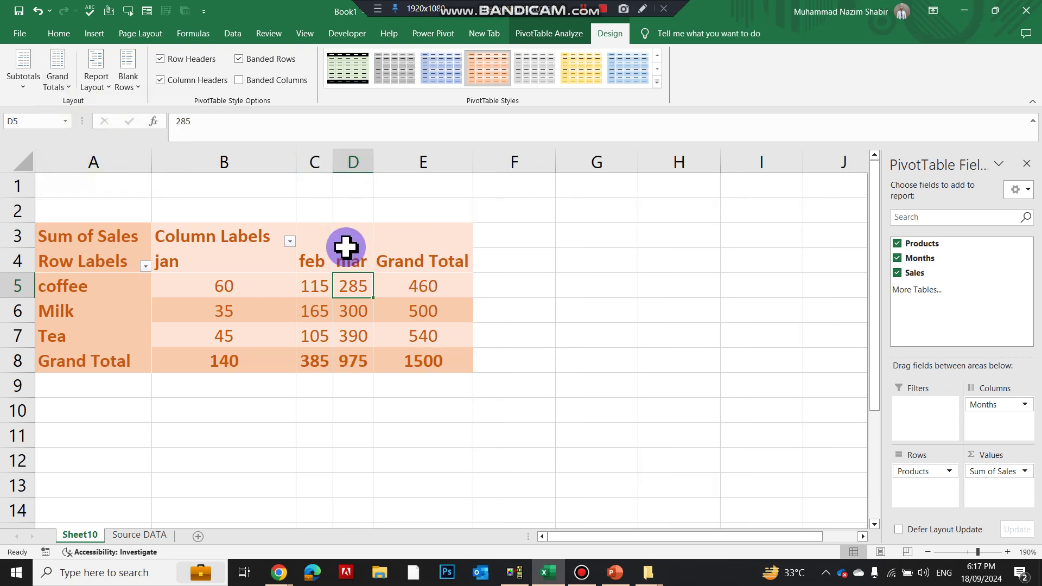
pyautogui.moveTo(314, 158); pyautogui.dragTo(364, 163)
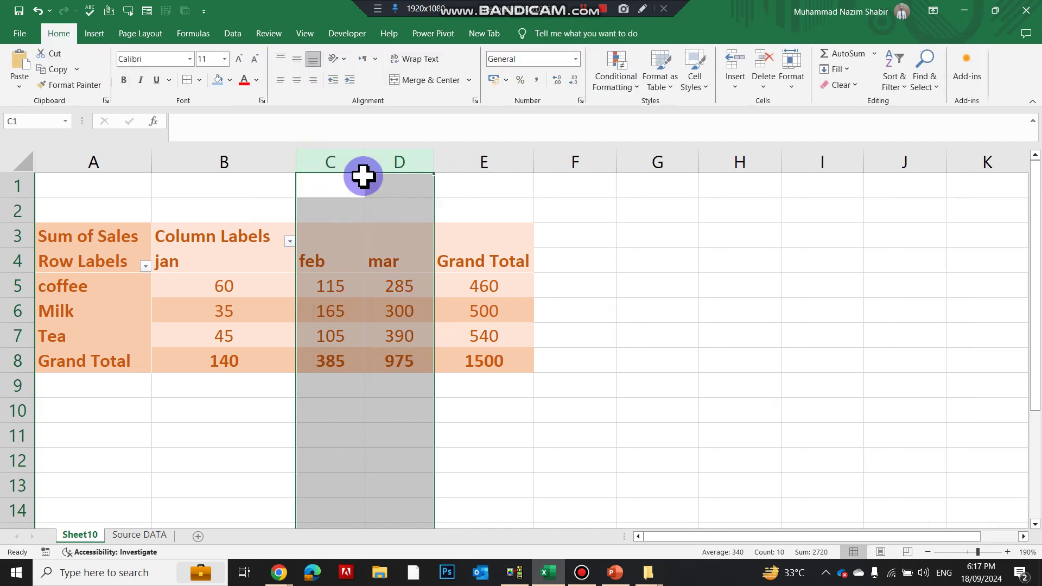
# - Turn off autofitting of column widths on update in the PivotTable's options
pyautogui.click(403, 299)
pyautogui.click(564, 33)
pyautogui.click(58, 85)
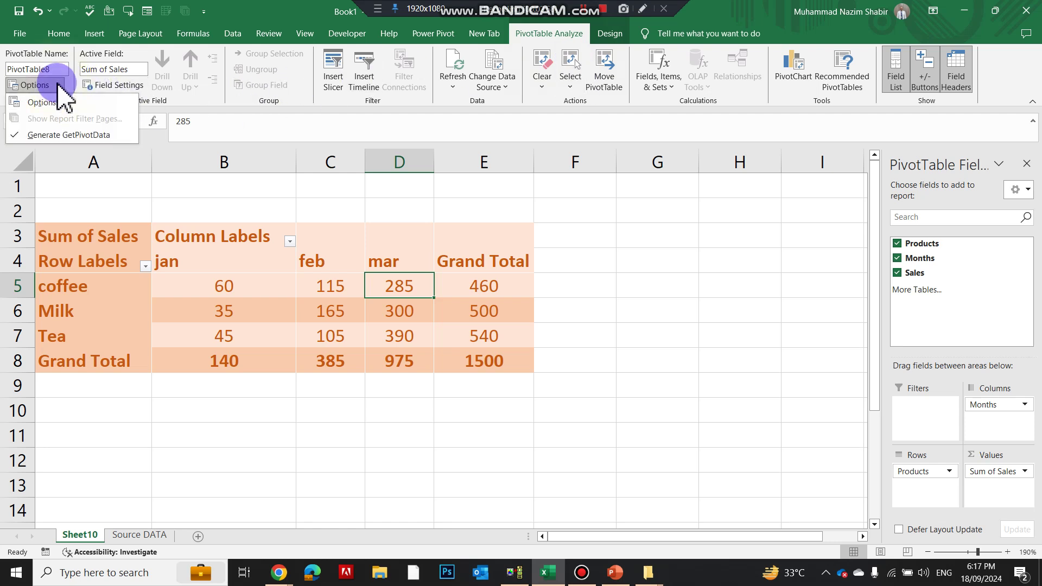
pyautogui.click(64, 99)
pyautogui.click(474, 302)
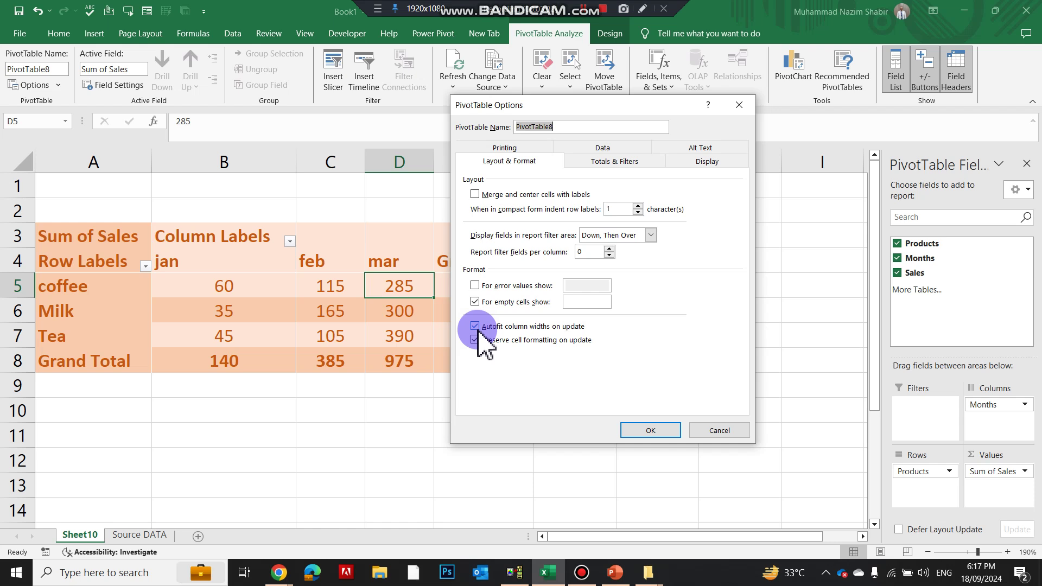
pyautogui.click(655, 434)
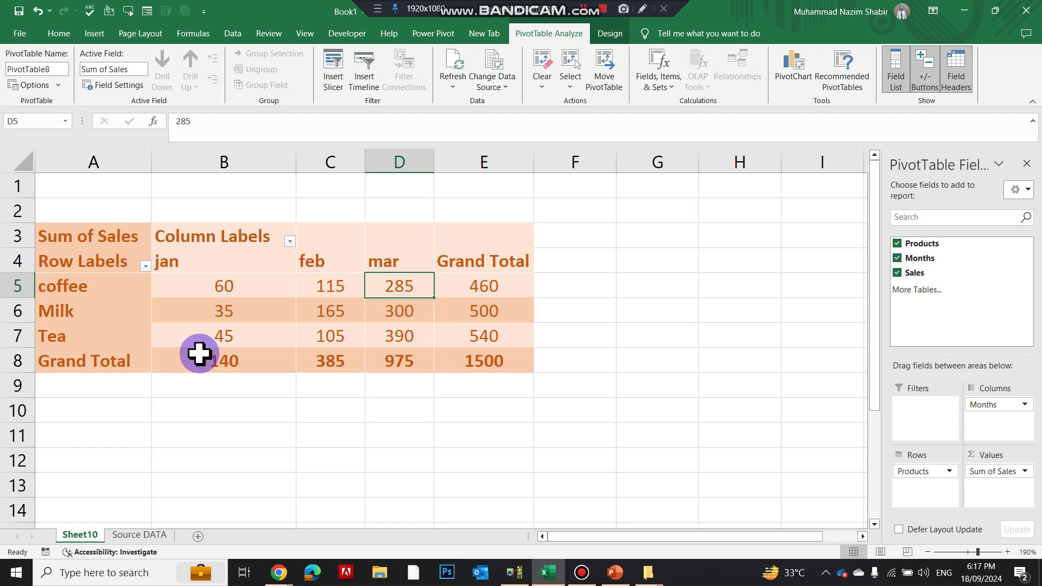
# - Show the PivotTable values in B5:E8 with two decimal places
pyautogui.moveTo(219, 274); pyautogui.dragTo(513, 362)
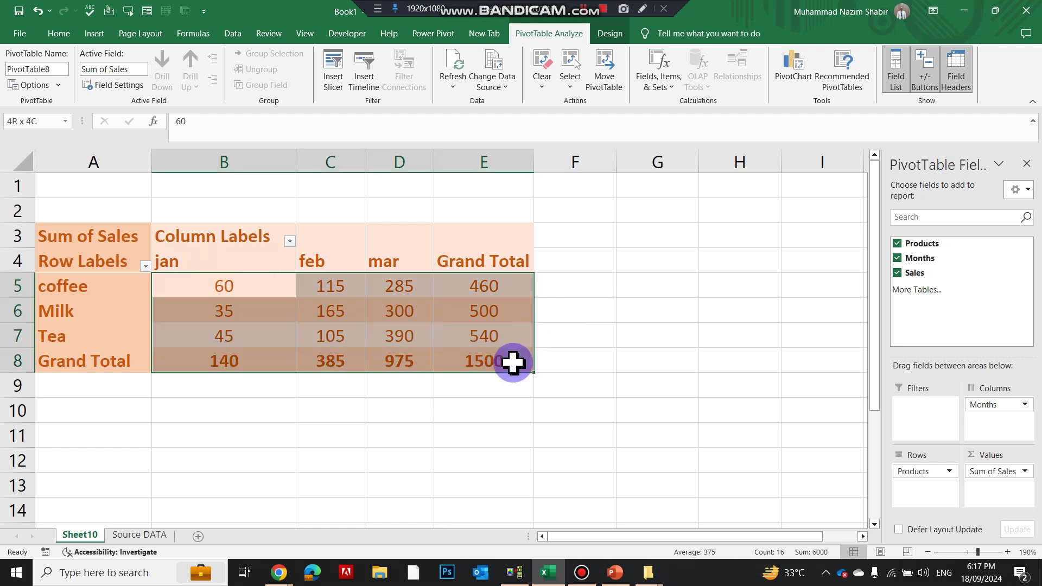
pyautogui.click(58, 34)
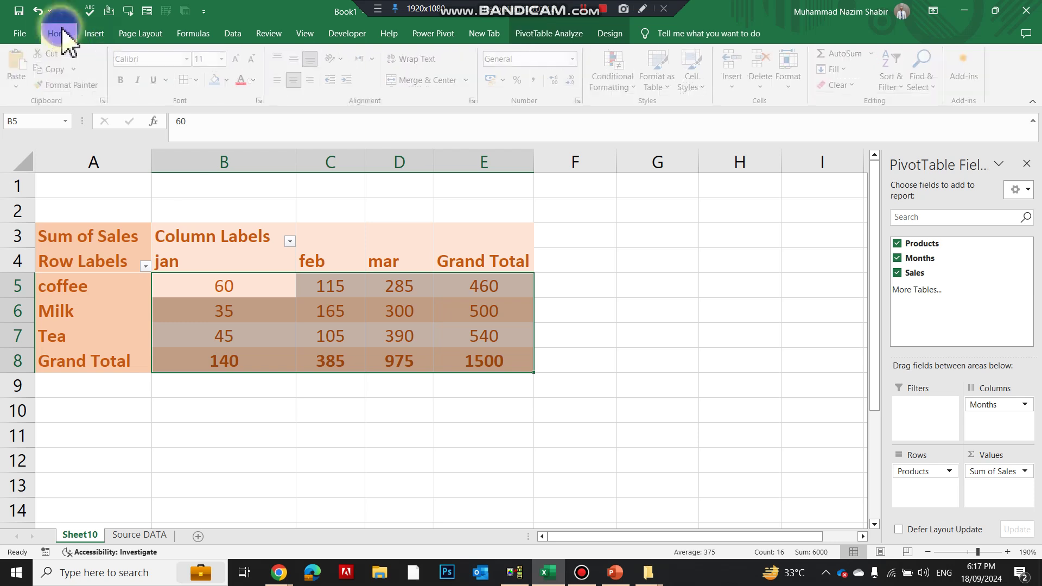
pyautogui.click(556, 81)
pyautogui.click(556, 81)
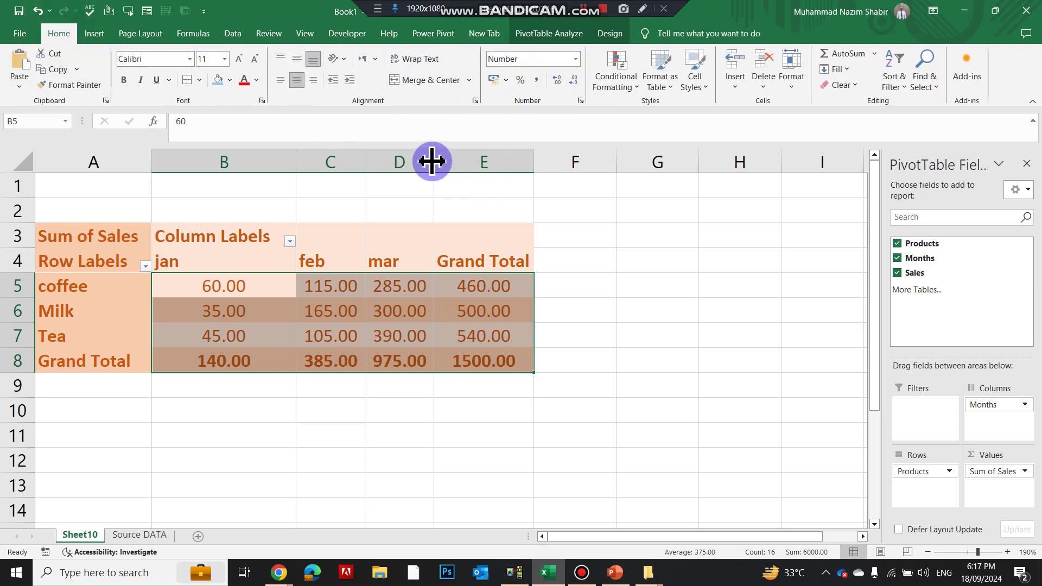
# - Give columns B to E one equal width that fits the Grand Total heading
pyautogui.moveTo(443, 164); pyautogui.dragTo(447, 164)
pyautogui.moveTo(256, 162); pyautogui.dragTo(470, 174)
pyautogui.click(484, 309)
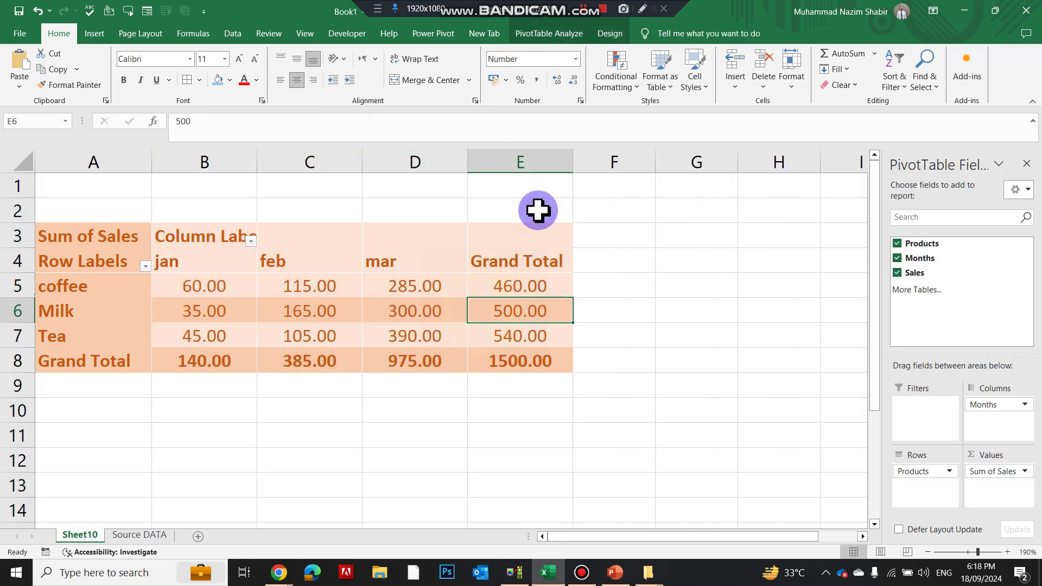
# - Insert a blank line after each PivotTable item and move Months from Columns to Rows, above Products
pyautogui.click(611, 34)
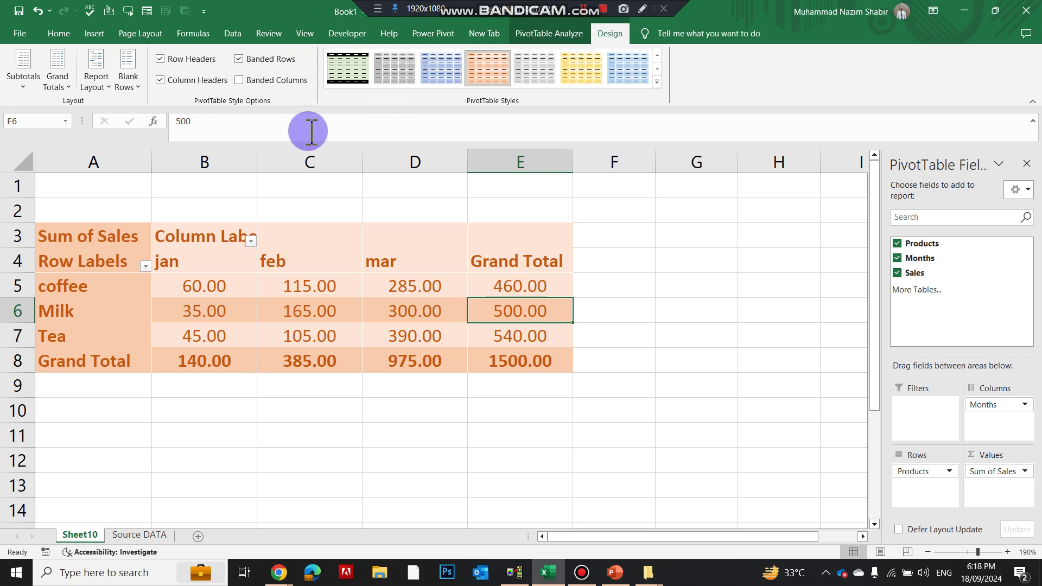
pyautogui.click(131, 82)
pyautogui.click(154, 107)
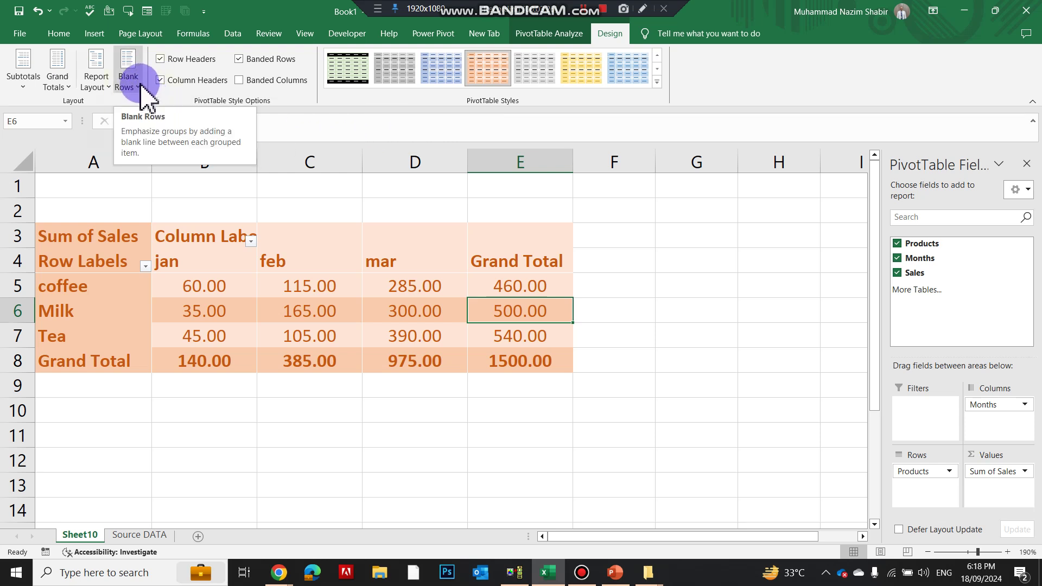
pyautogui.moveTo(1003, 412); pyautogui.dragTo(932, 488)
pyautogui.moveTo(917, 475); pyautogui.dragTo(928, 494)
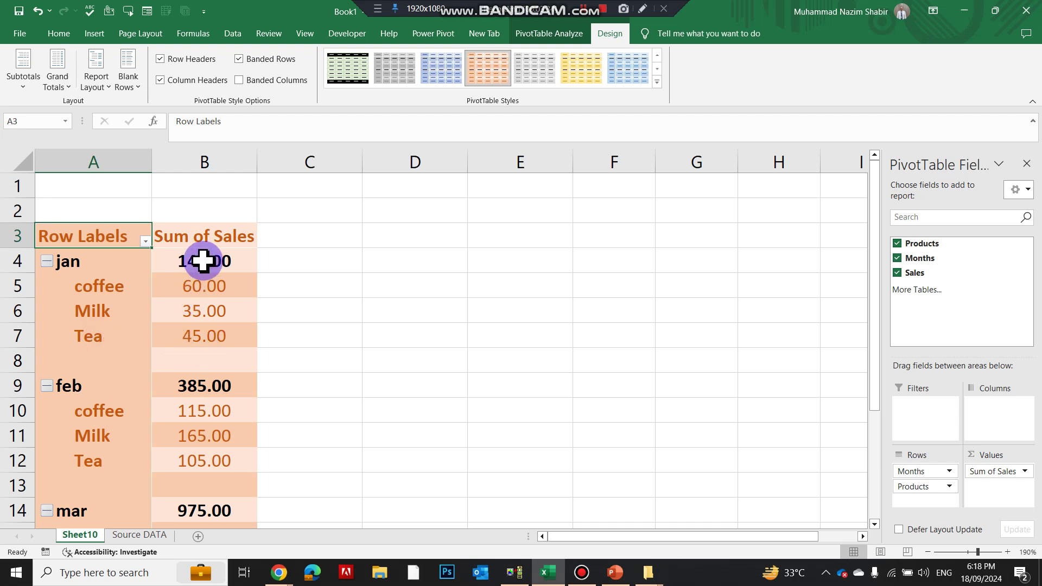
# - Examine the January and February subtotals and the product rows grouped under each month
pyautogui.moveTo(85, 262); pyautogui.dragTo(205, 262)
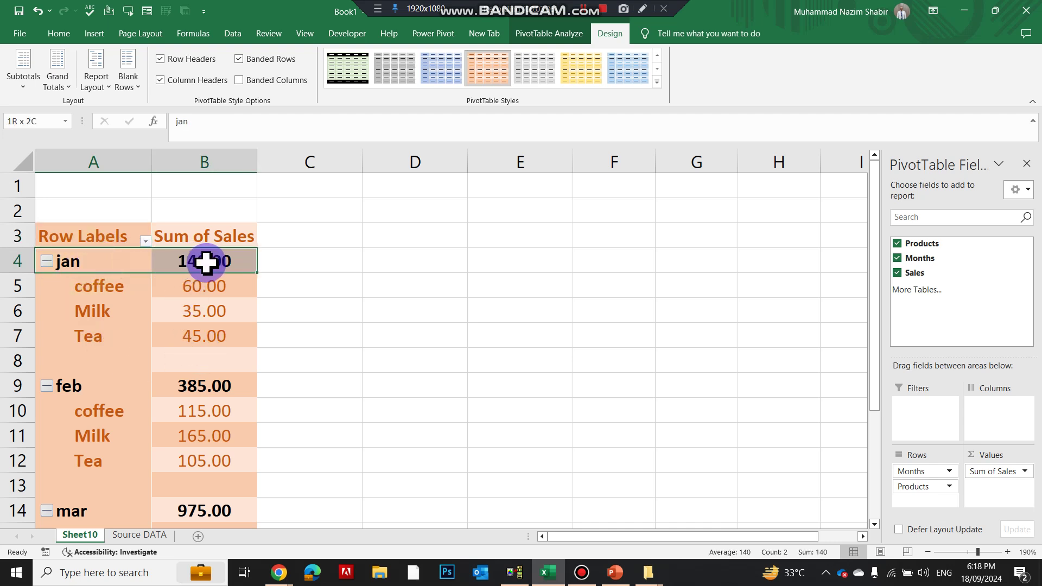
pyautogui.moveTo(113, 283); pyautogui.dragTo(116, 333)
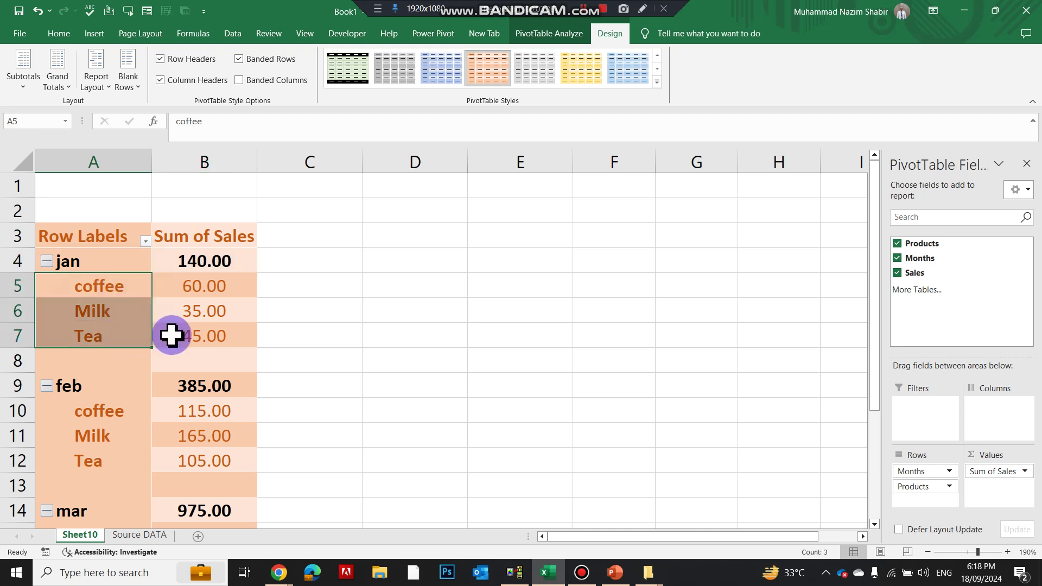
pyautogui.moveTo(111, 387); pyautogui.dragTo(190, 388)
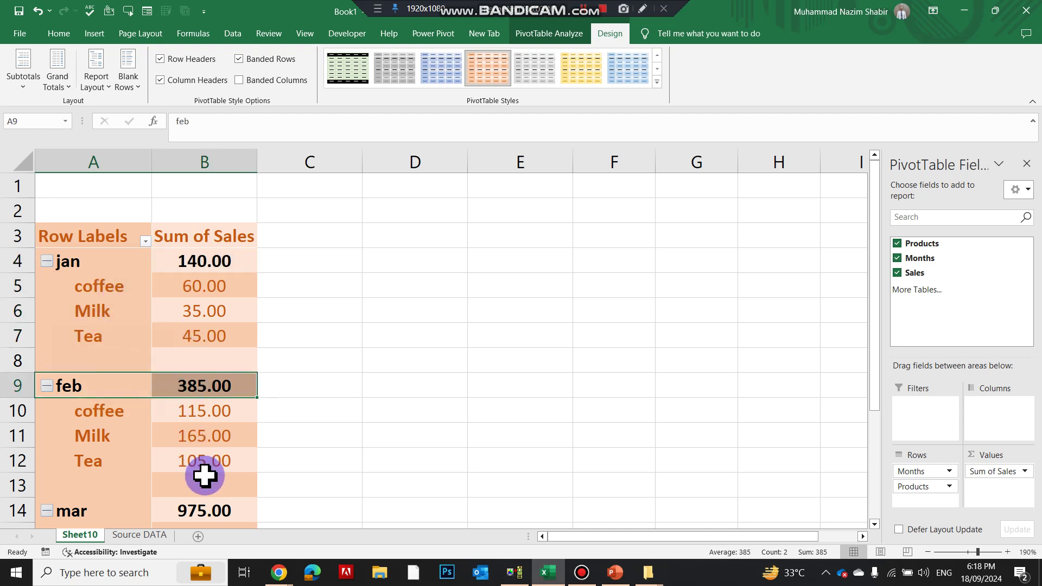
pyautogui.moveTo(200, 461); pyautogui.dragTo(199, 413)
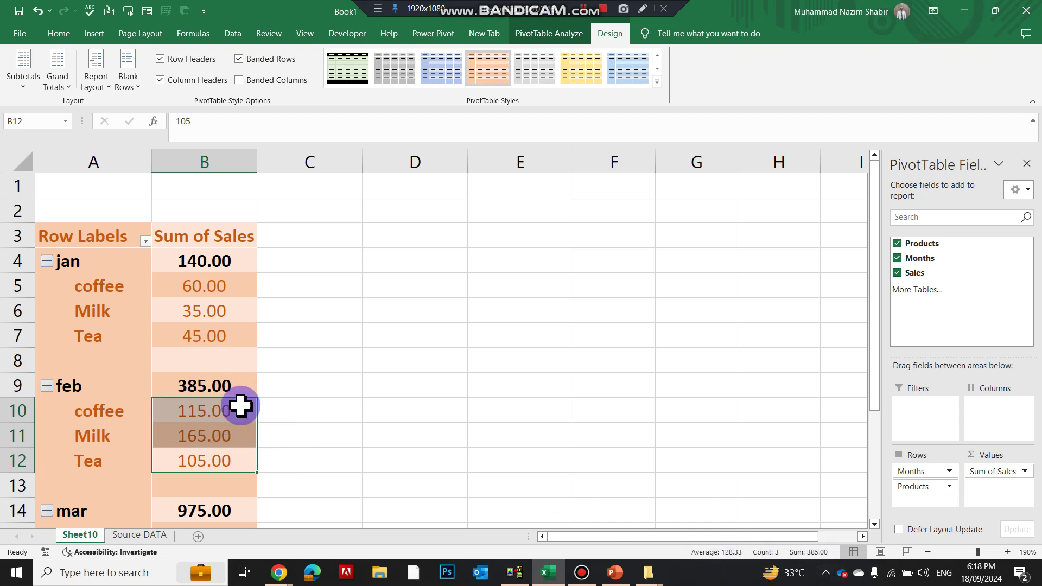
pyautogui.click(221, 260)
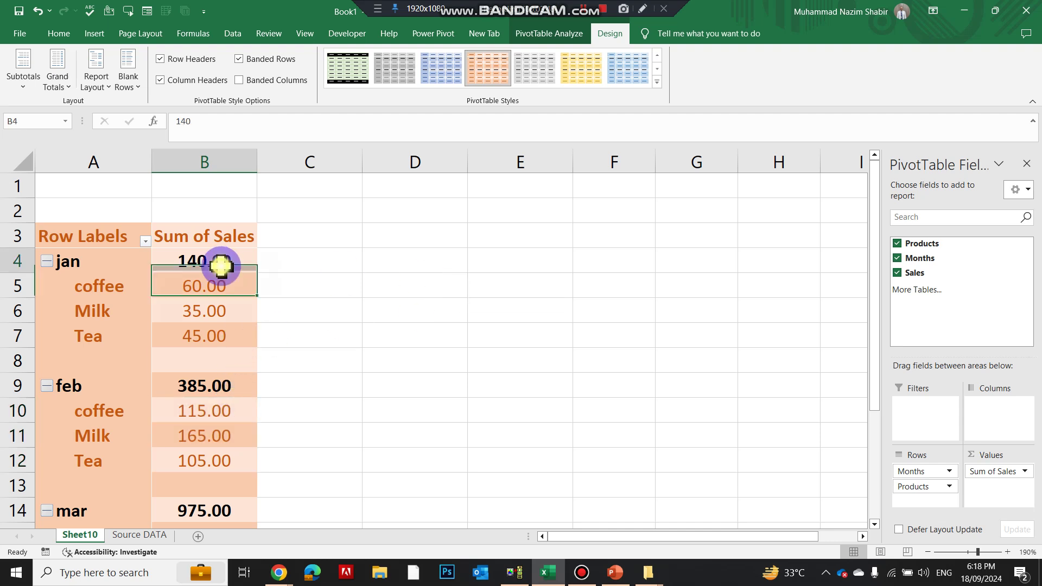
# - Try the PivotTable without blank lines after each item, restoring the blank lines
pyautogui.click(100, 82)
pyautogui.click(108, 87)
pyautogui.click(129, 84)
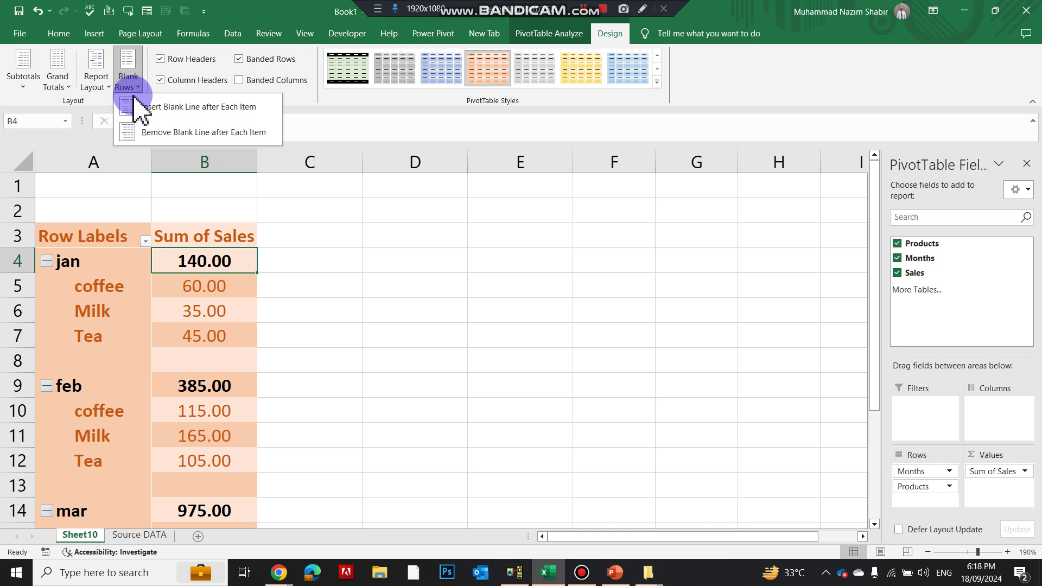
pyautogui.click(157, 129)
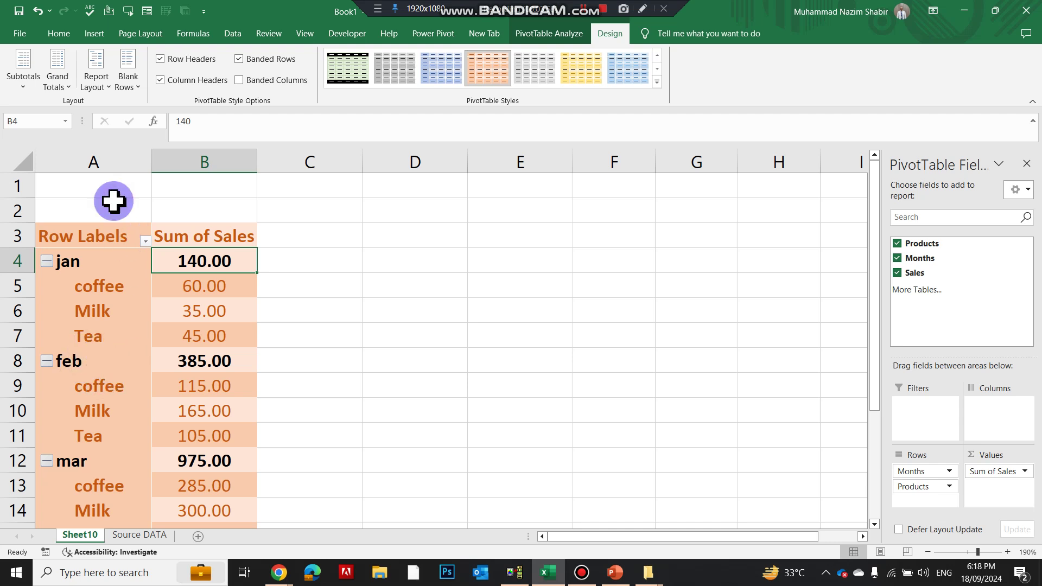
pyautogui.click(98, 83)
pyautogui.click(124, 79)
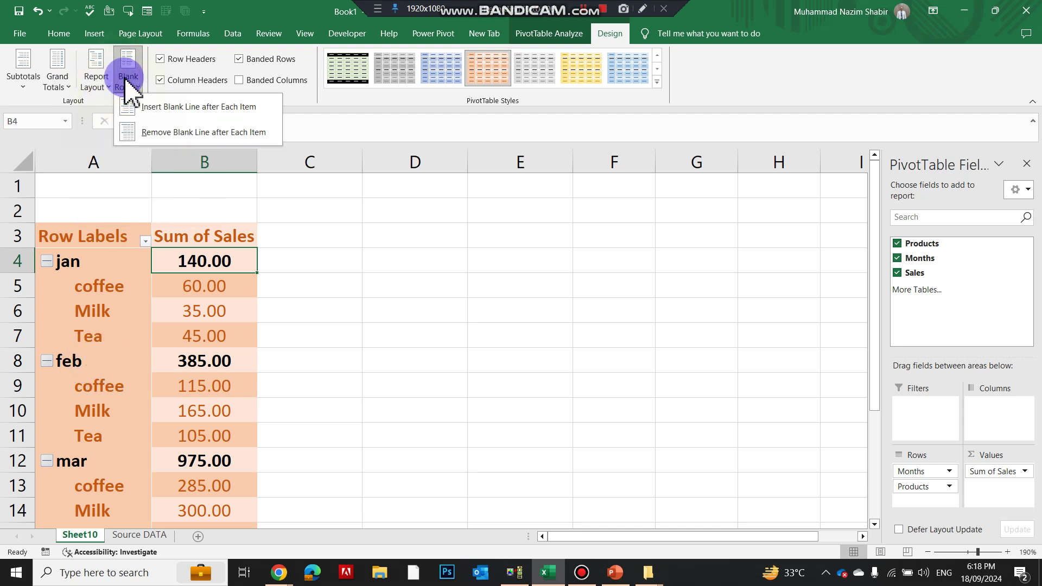
pyautogui.click(149, 110)
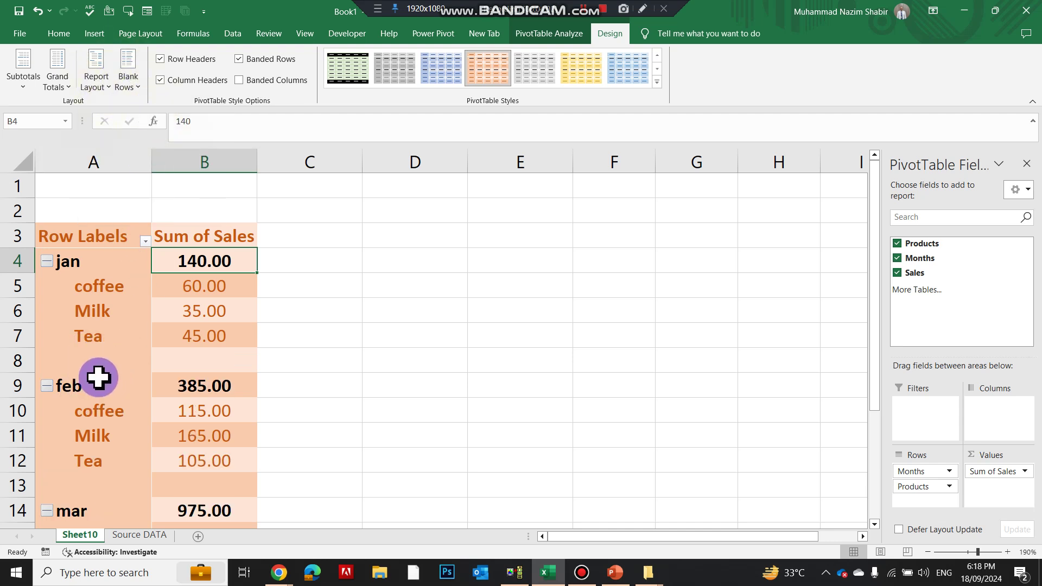
pyautogui.click(136, 82)
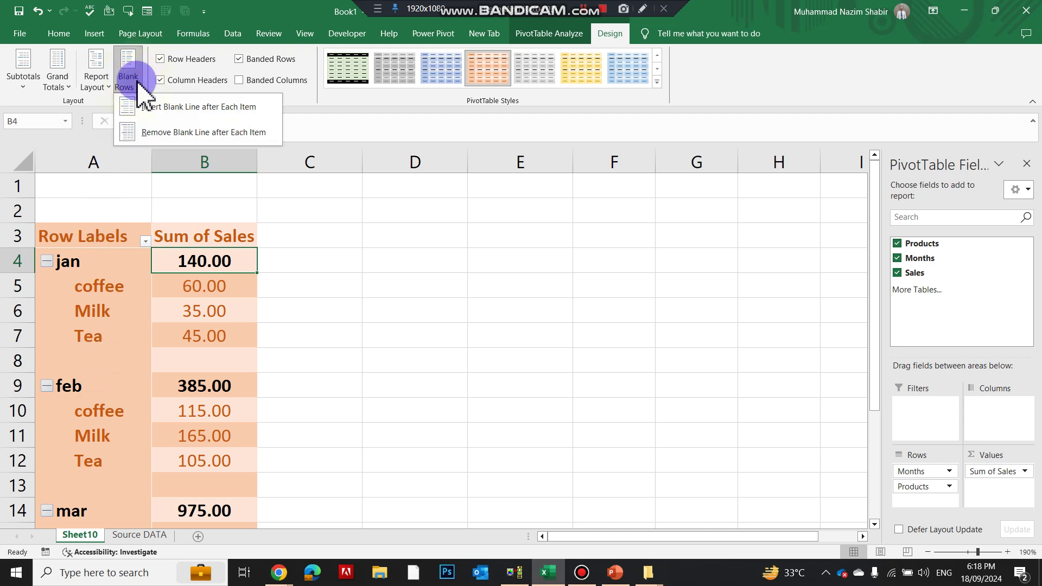
pyautogui.click(137, 81)
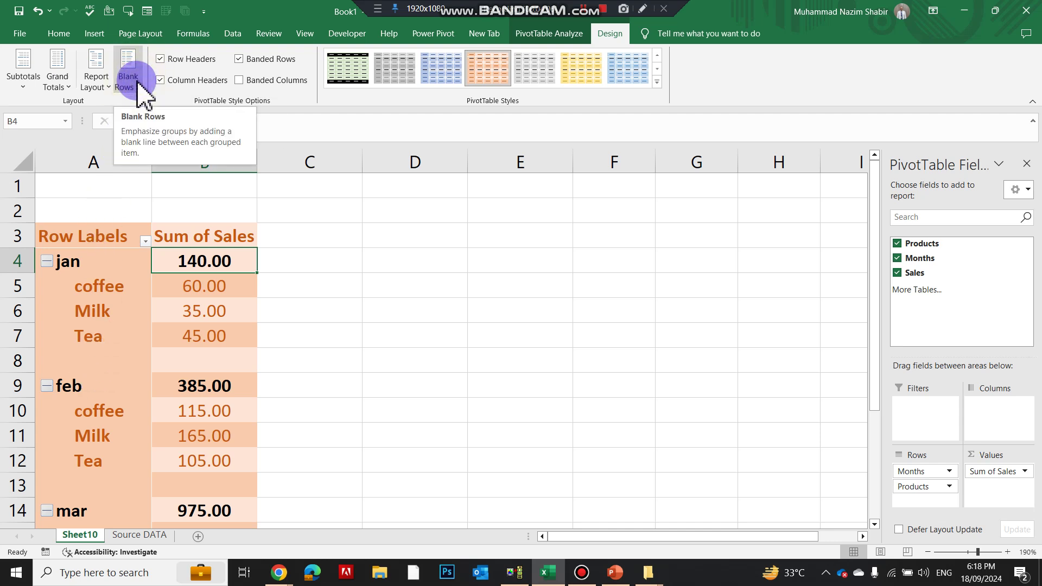
# - Compare the Outline and Compact report layouts and set the PivotTable to Outline Form
pyautogui.click(98, 83)
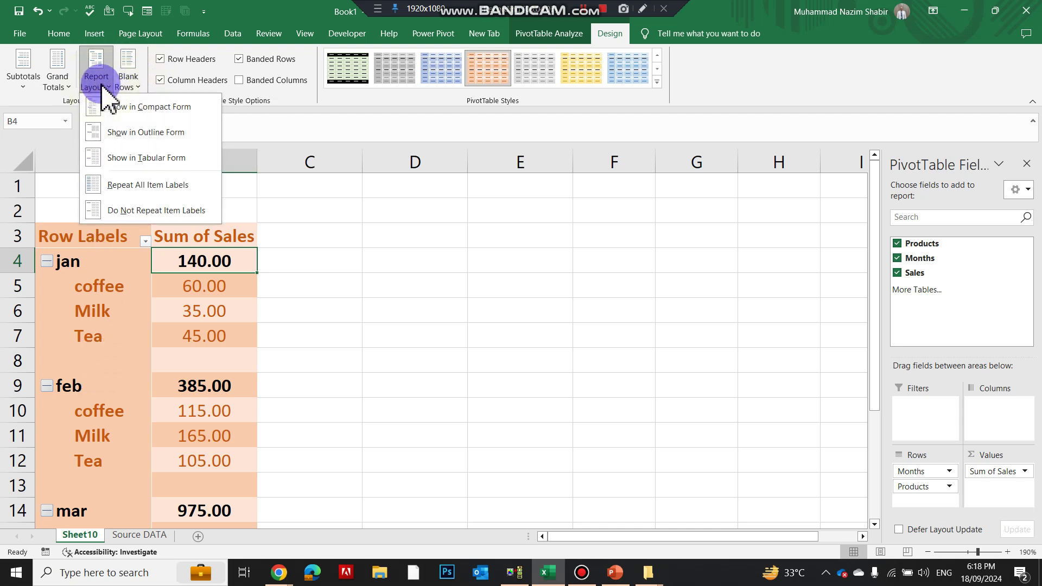
pyautogui.click(139, 132)
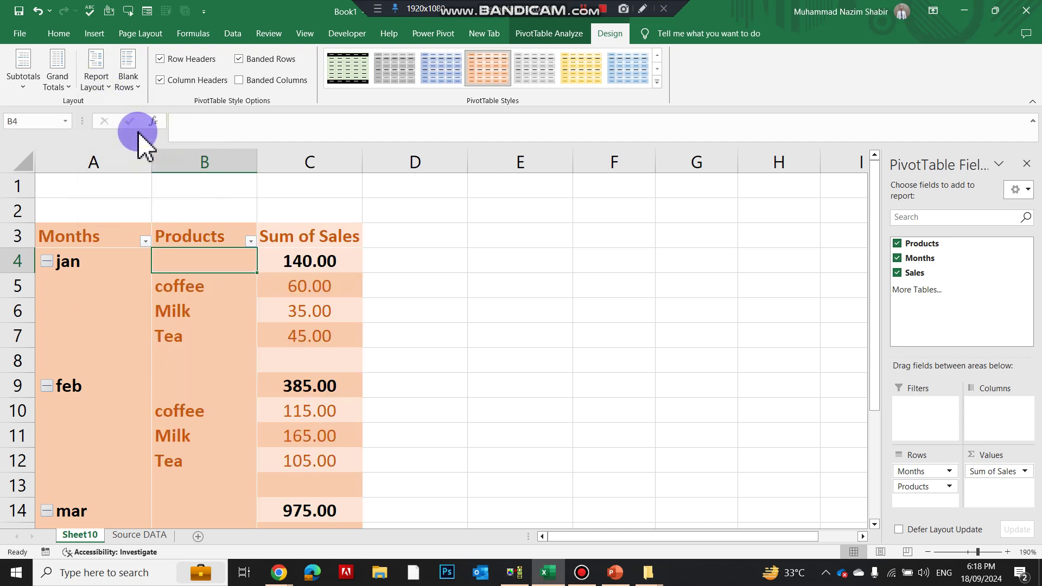
pyautogui.click(110, 87)
pyautogui.click(120, 107)
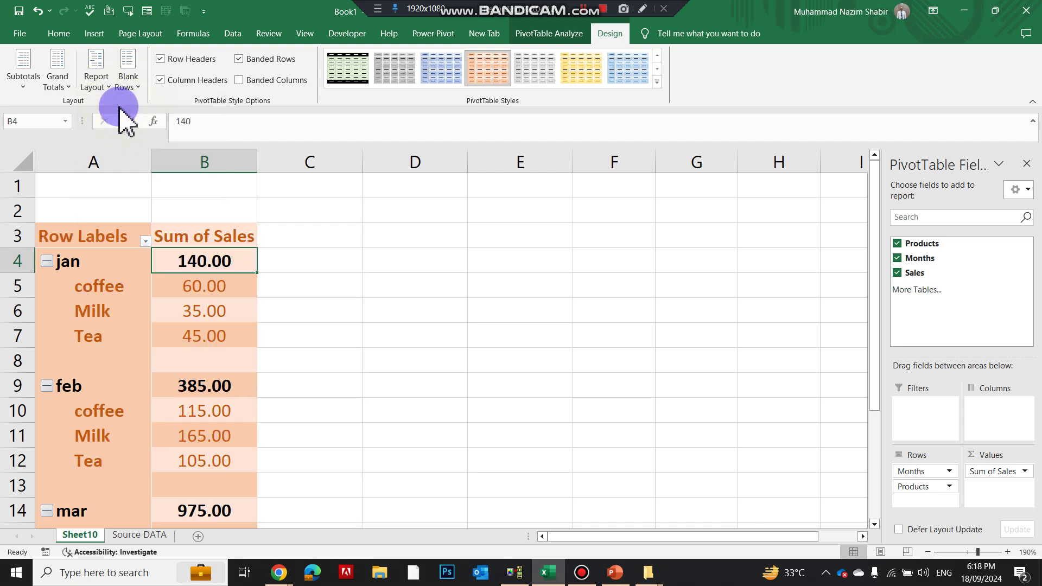
pyautogui.click(100, 80)
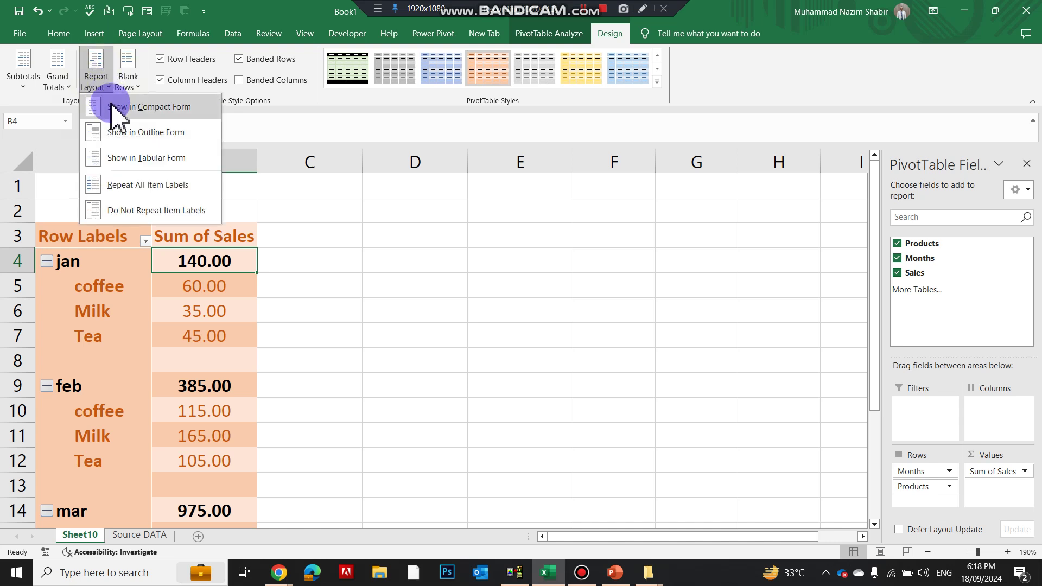
pyautogui.click(121, 133)
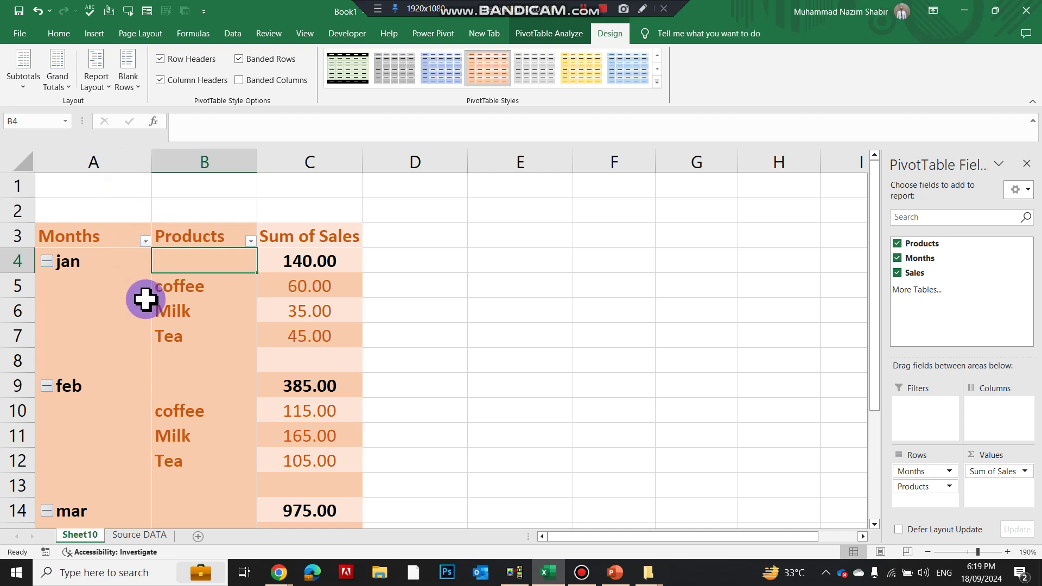
# - Try repeating all item labels in the Months column, turn the repetition off again and check the cells under jan
pyautogui.click(103, 87)
pyautogui.click(143, 190)
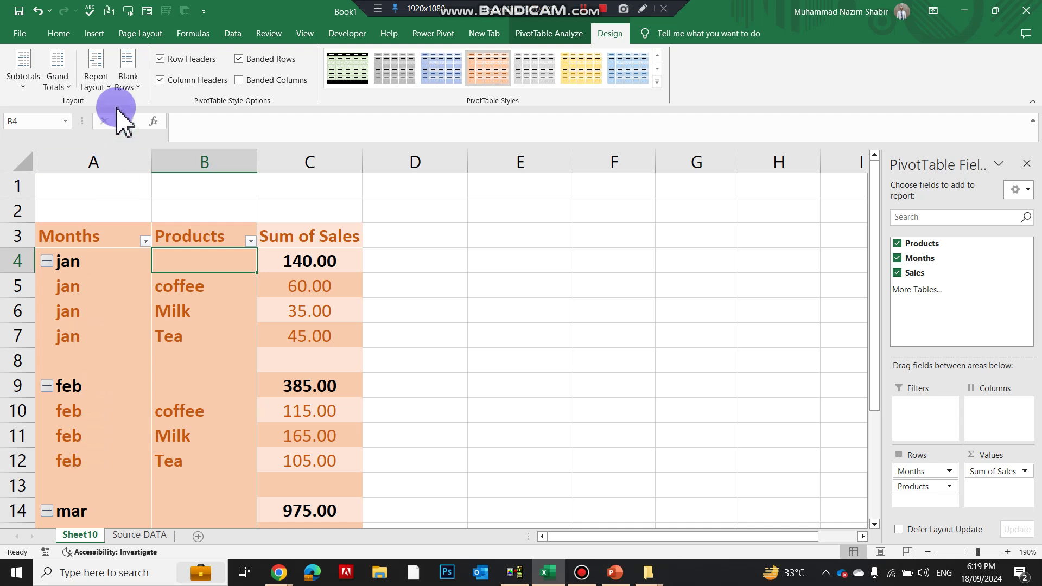
pyautogui.click(96, 81)
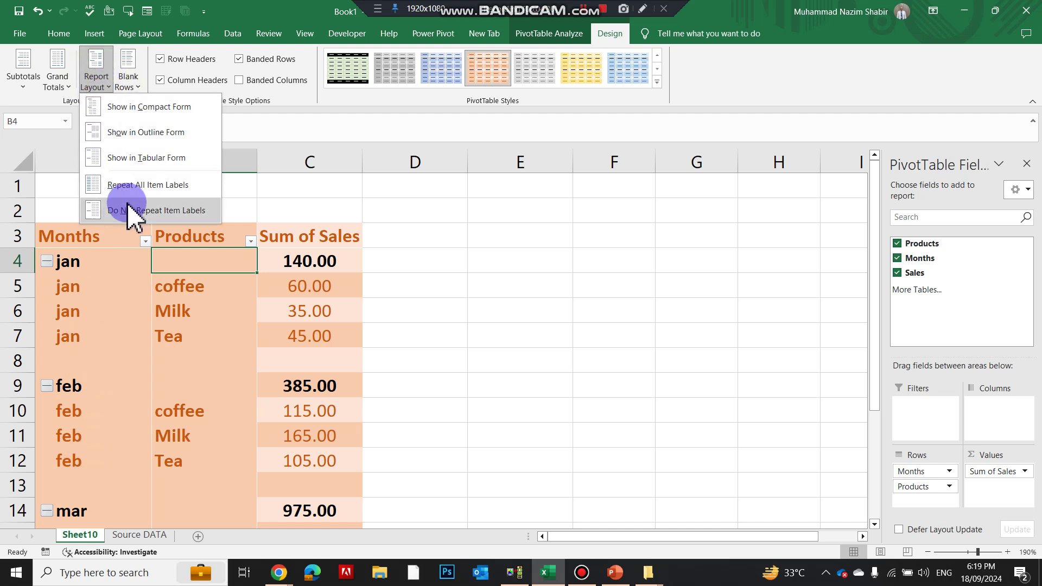
pyautogui.click(133, 211)
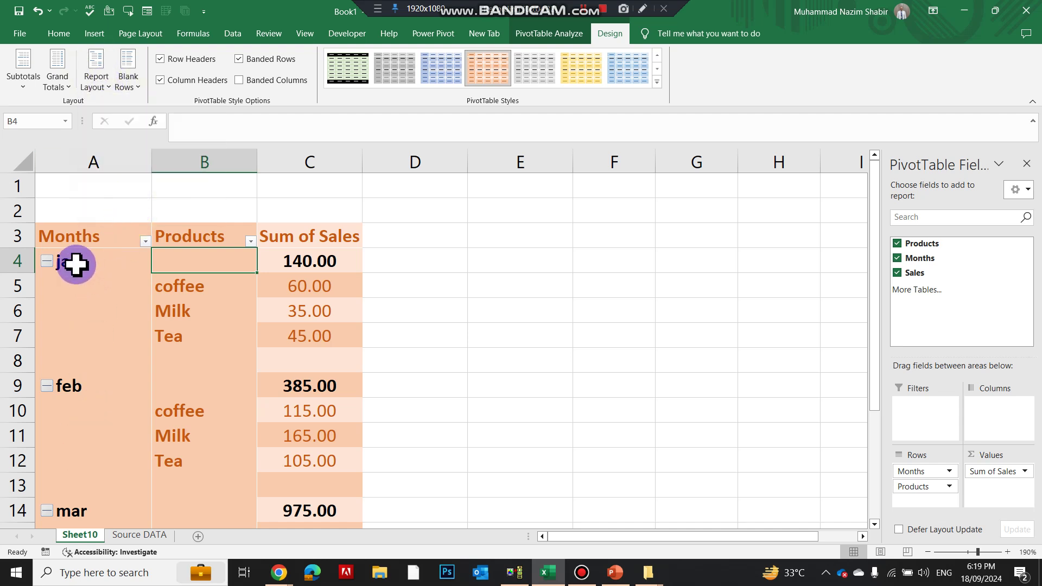
pyautogui.moveTo(79, 275); pyautogui.dragTo(83, 324)
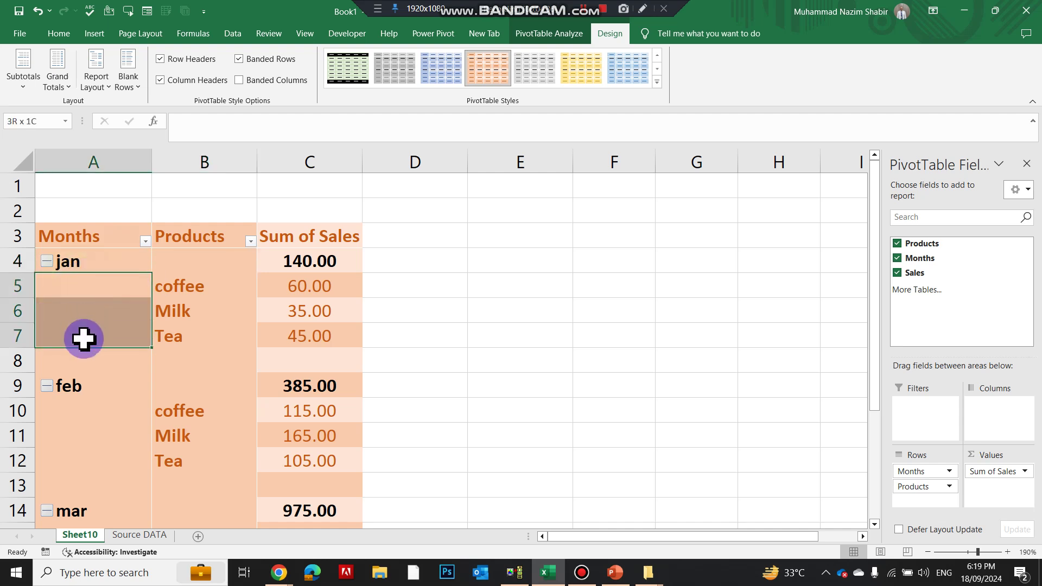
pyautogui.moveTo(84, 349); pyautogui.dragTo(83, 360)
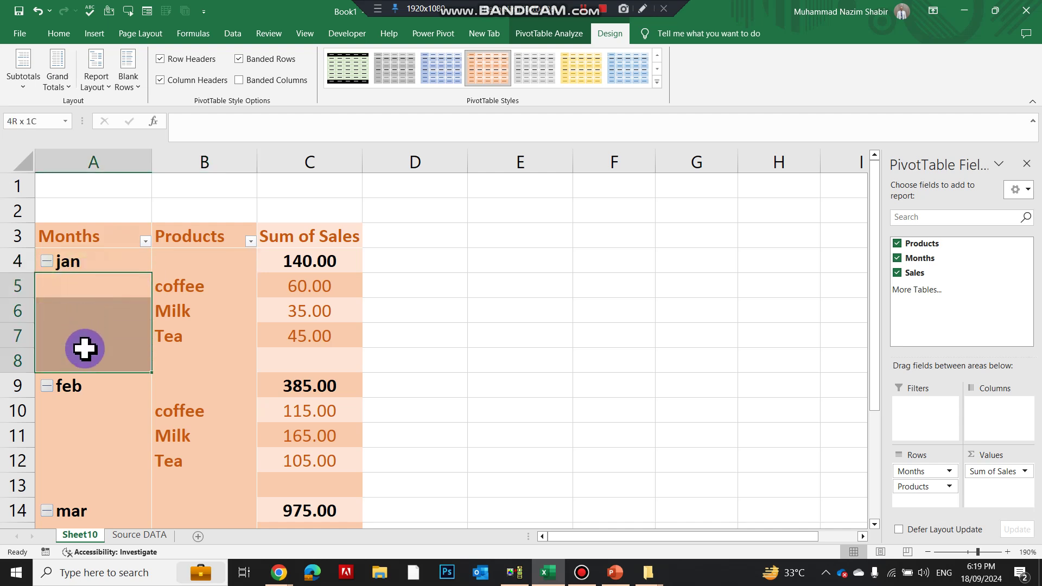
# - Try the PivotTable with grand totals off for rows and columns, turning them back on for both
pyautogui.click(103, 87)
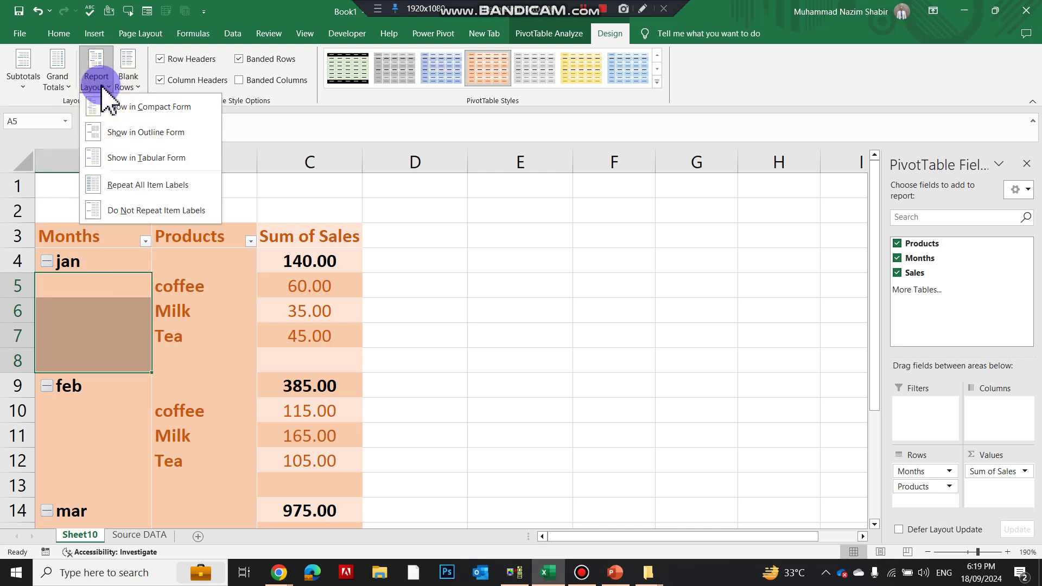
pyautogui.click(59, 89)
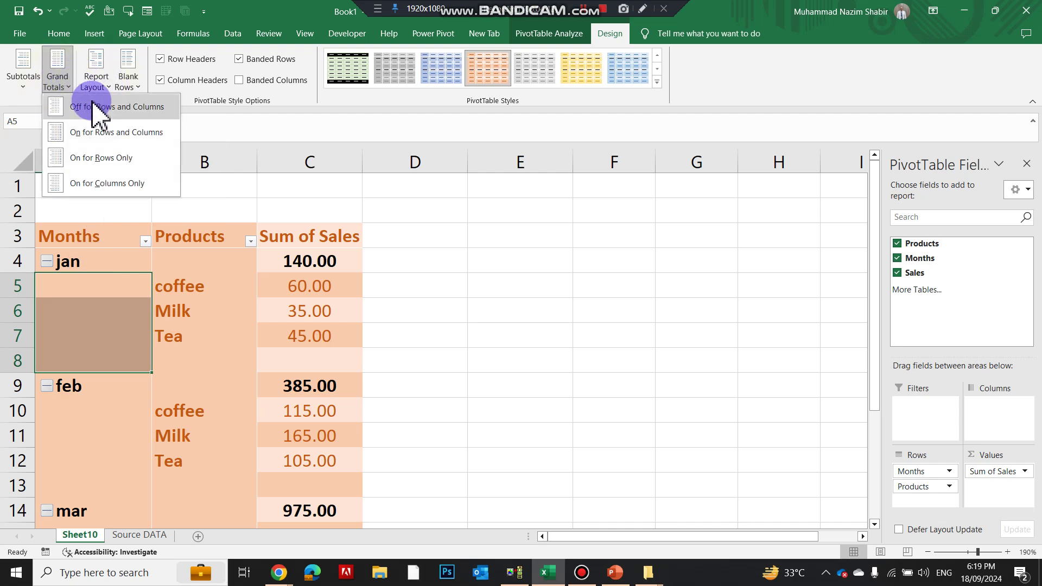
pyautogui.click(98, 107)
pyautogui.click(62, 88)
pyautogui.click(81, 133)
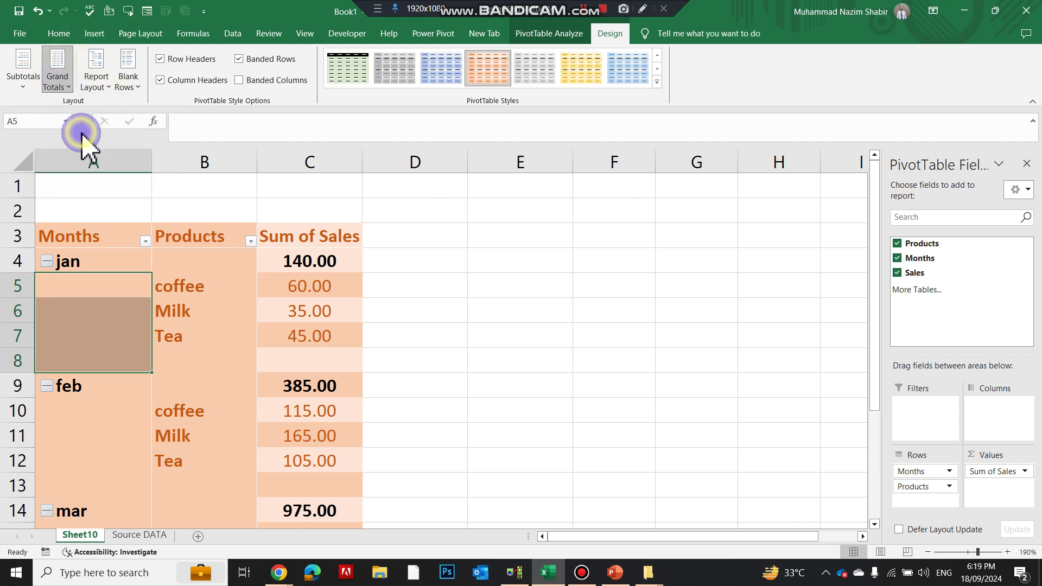
pyautogui.click(57, 78)
# - Compare the PivotTable without subtotals and with subtotals at the bottom of each group, restoring them to the top of the group
pyautogui.click(22, 82)
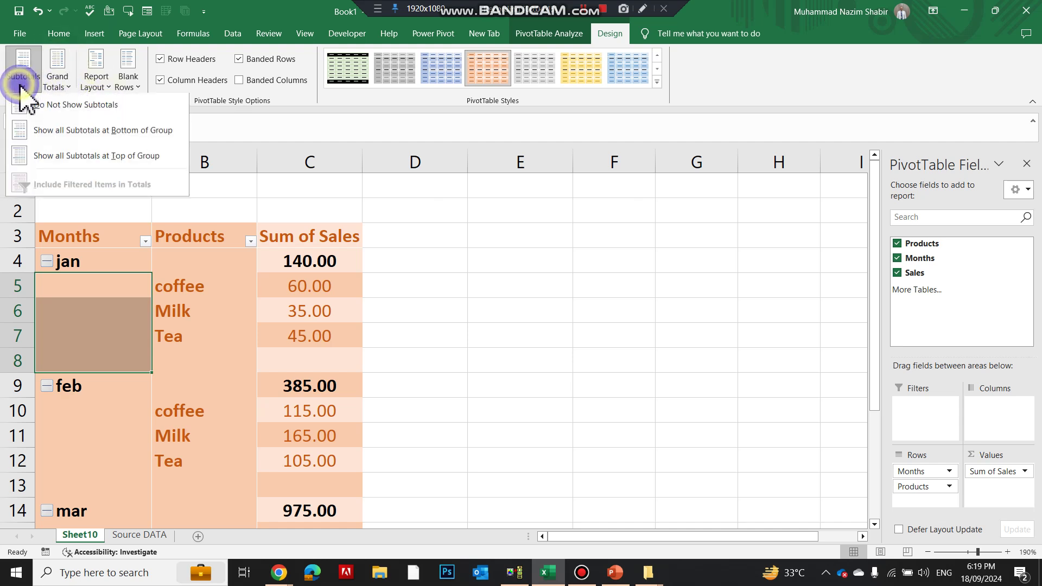
pyautogui.click(58, 109)
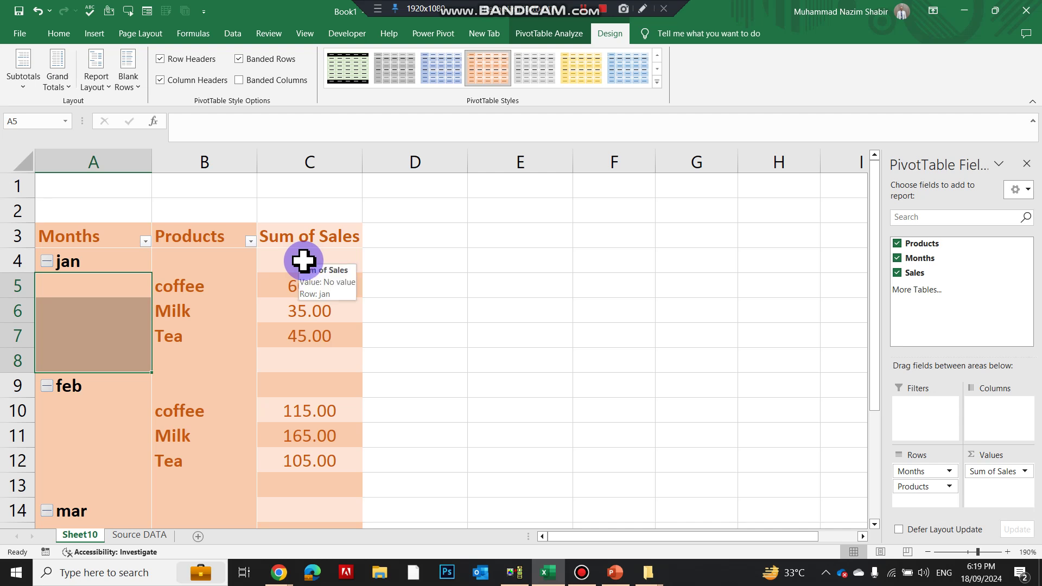
pyautogui.click(23, 76)
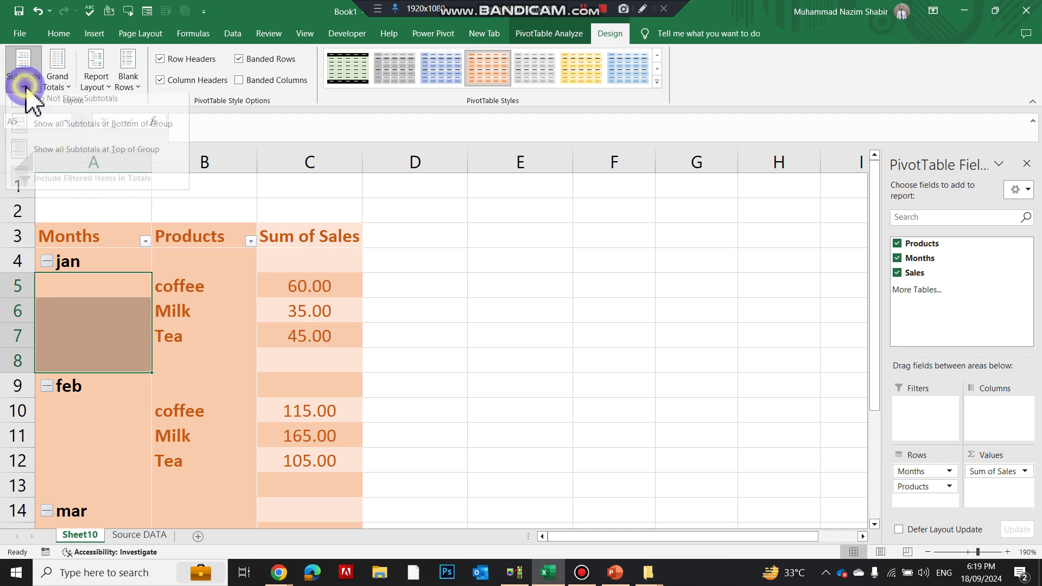
pyautogui.click(51, 134)
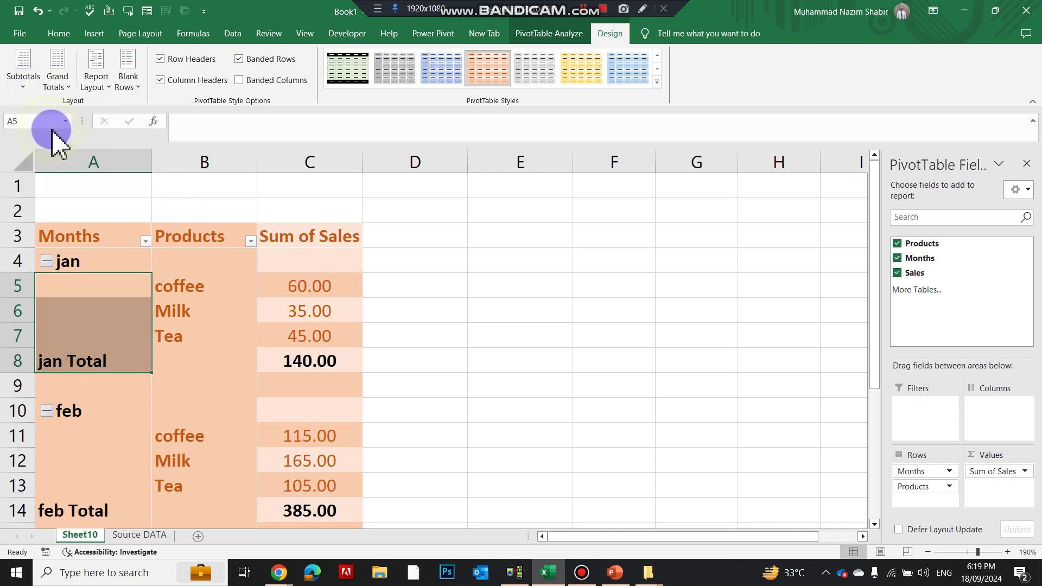
pyautogui.click(24, 80)
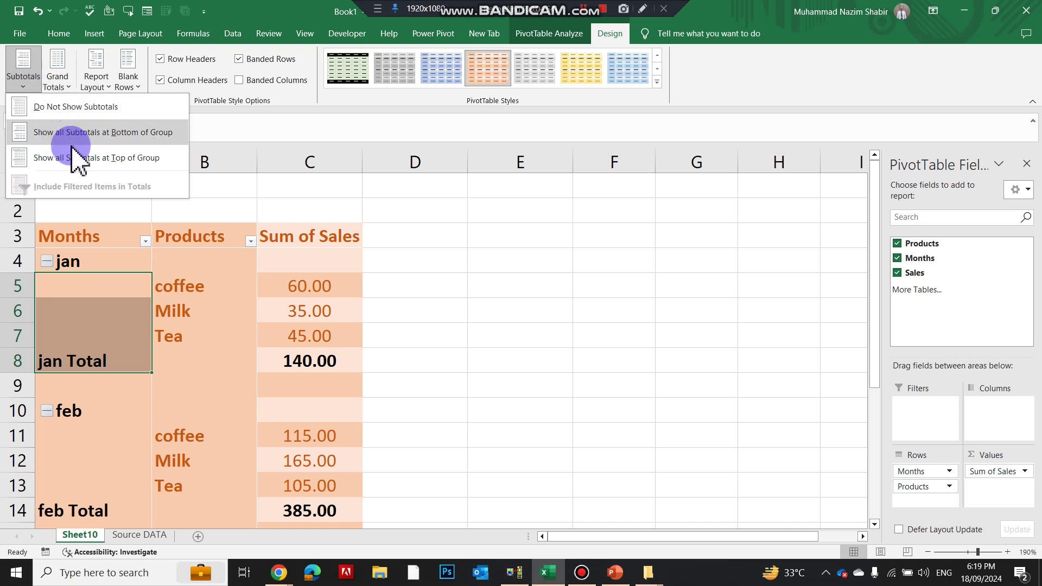
pyautogui.click(81, 138)
pyautogui.click(24, 76)
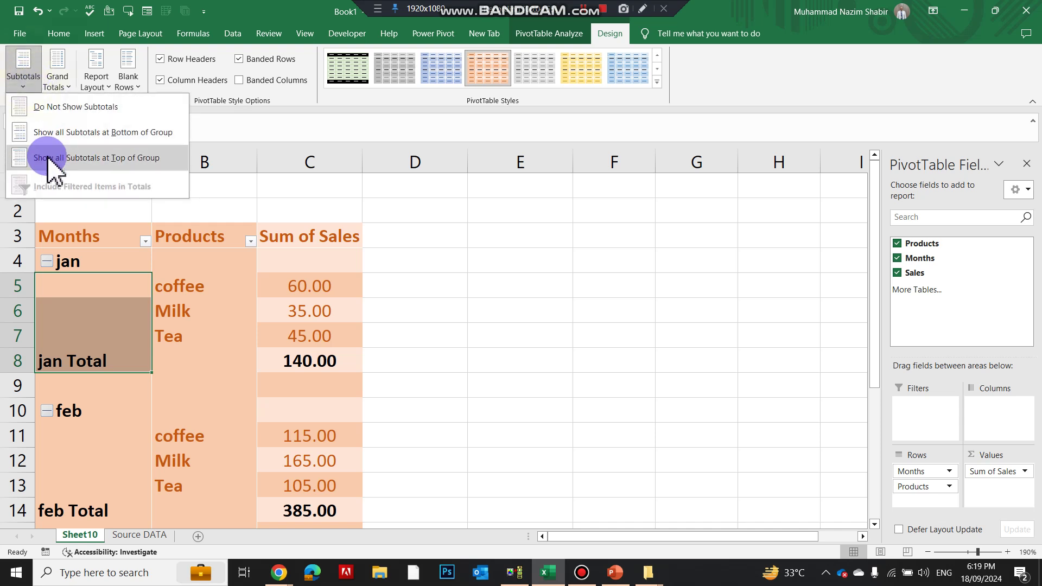
pyautogui.click(54, 159)
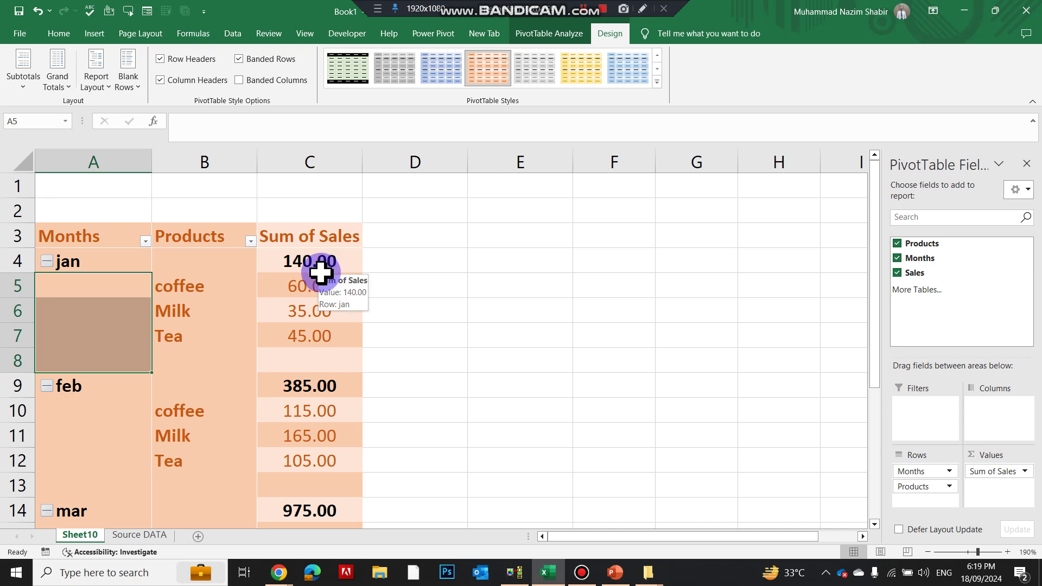
pyautogui.click(109, 327)
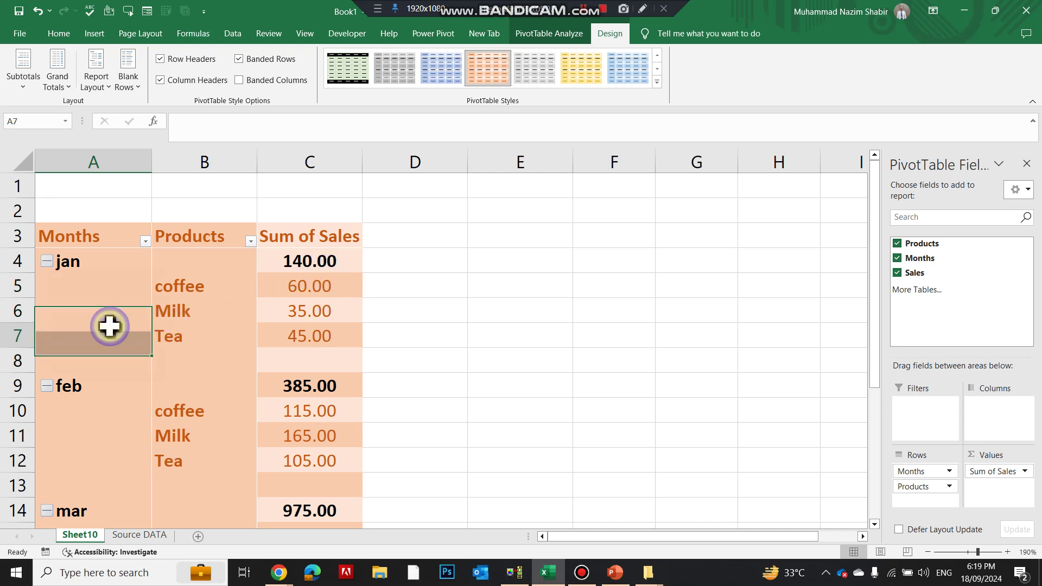
# - Reorder the month groups to feb, mar, jan by entering feb in A4 and mar in A9
pyautogui.click(106, 266)
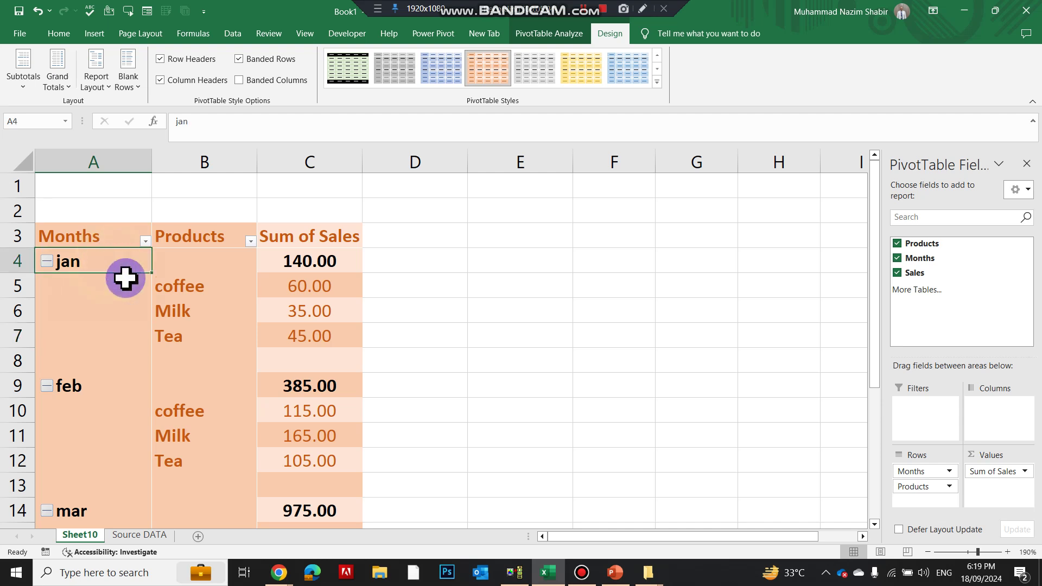
pyautogui.write('fe')
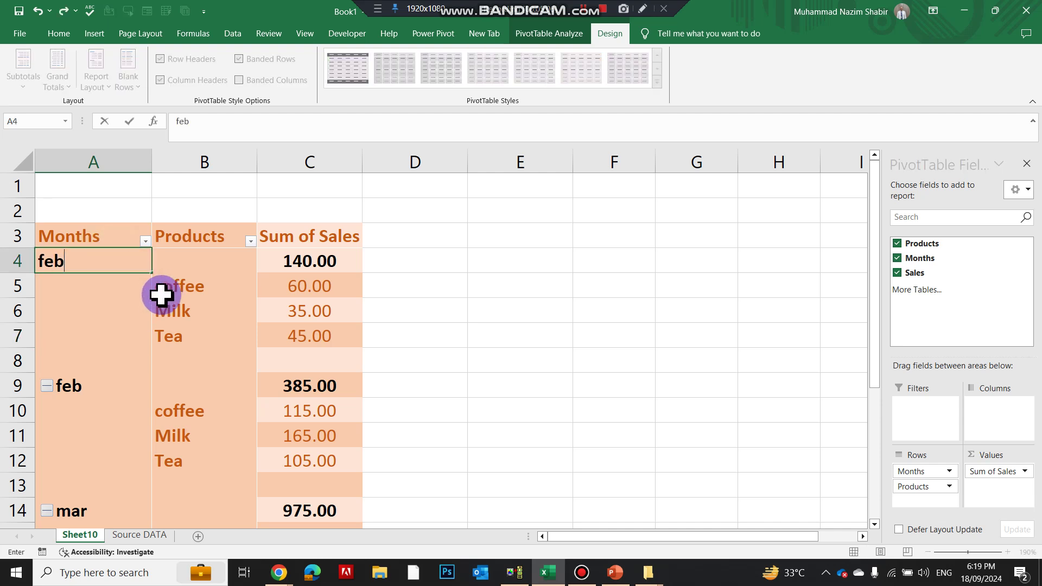
pyautogui.write('b')
pyautogui.press('Return')
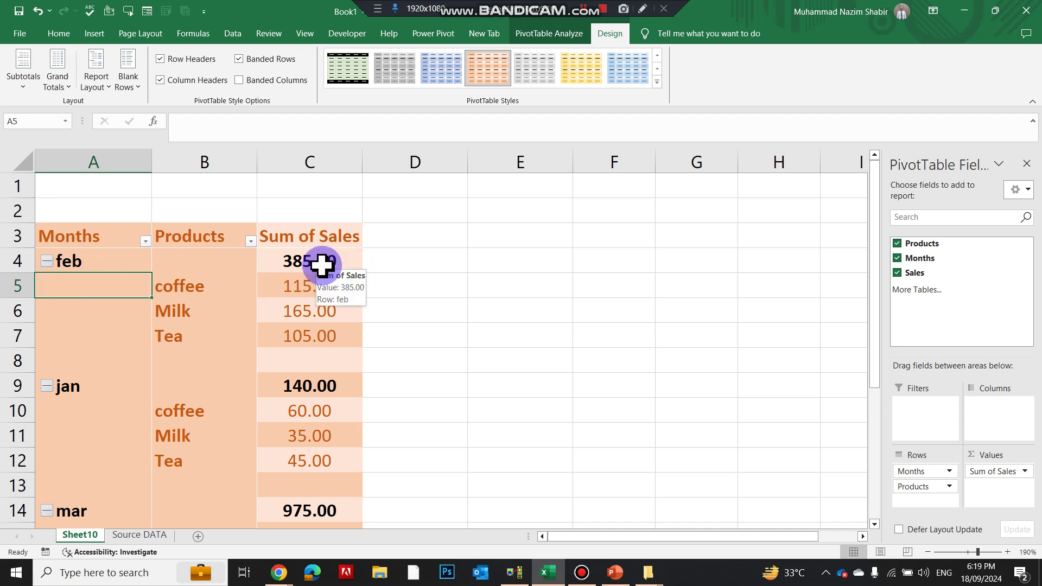
pyautogui.click(80, 383)
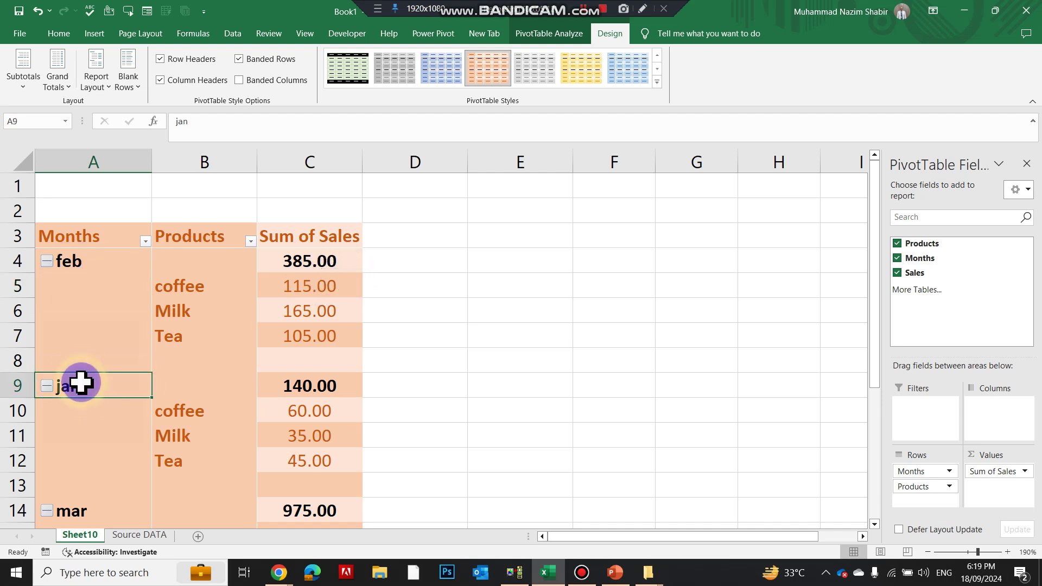
pyautogui.write('mar')
pyautogui.press('Return')
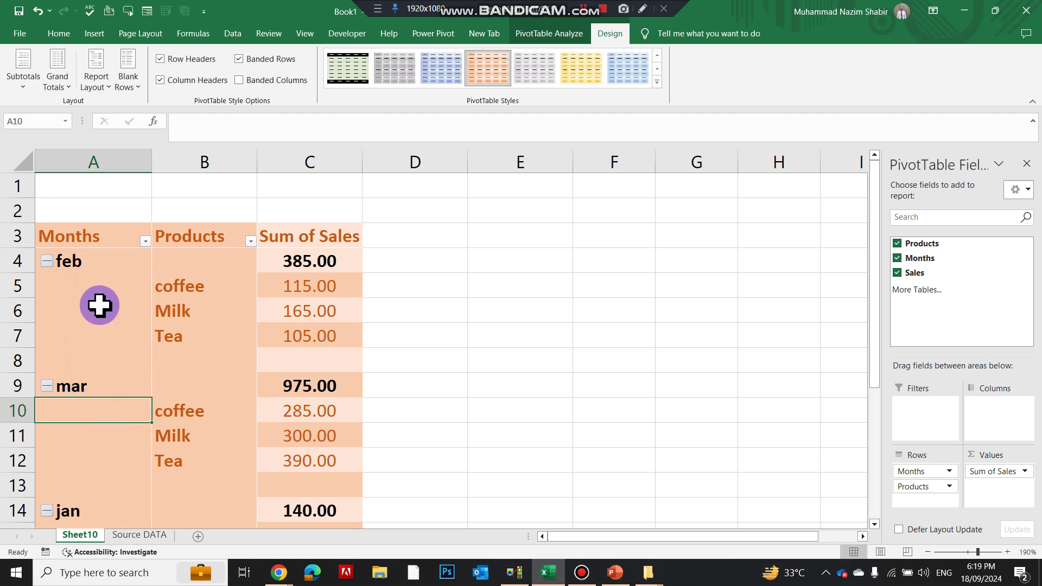
pyautogui.click(113, 257)
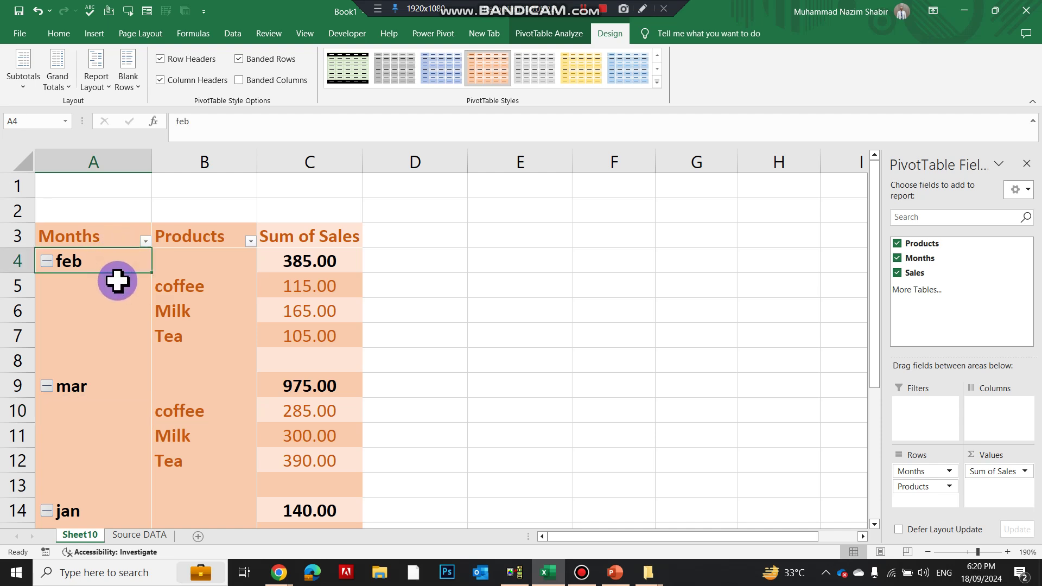
pyautogui.click(106, 384)
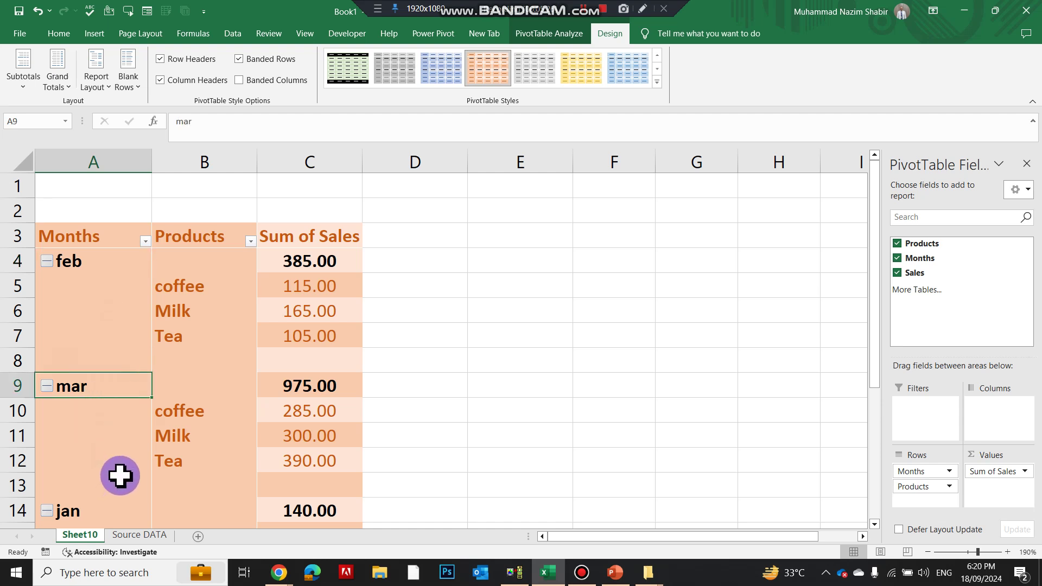
# - Move the Months field to the PivotTable's columns, middle-align columns B to E and check the coffee row
pyautogui.moveTo(916, 487); pyautogui.dragTo(982, 411)
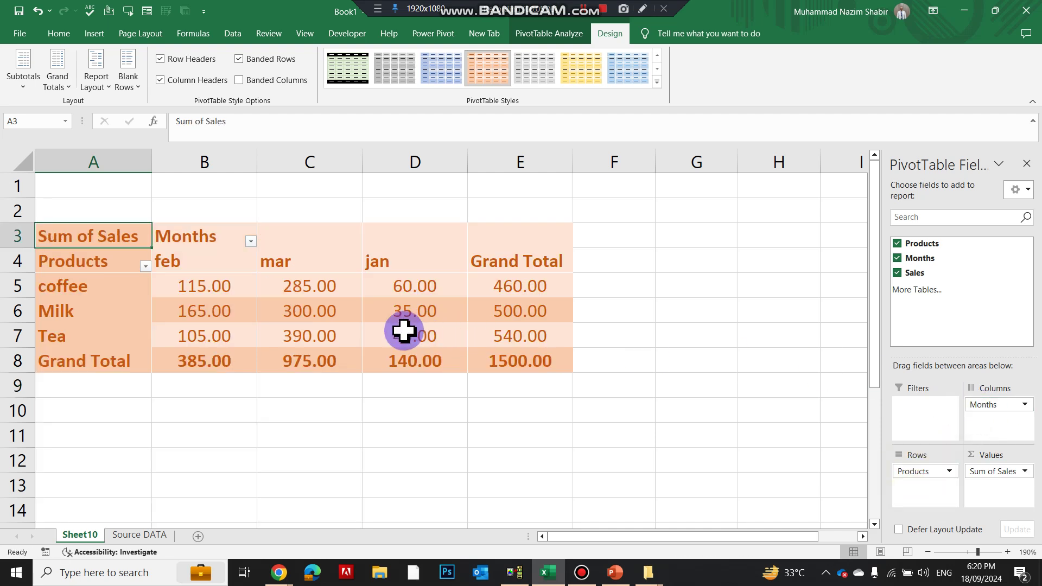
pyautogui.moveTo(218, 161); pyautogui.dragTo(483, 159)
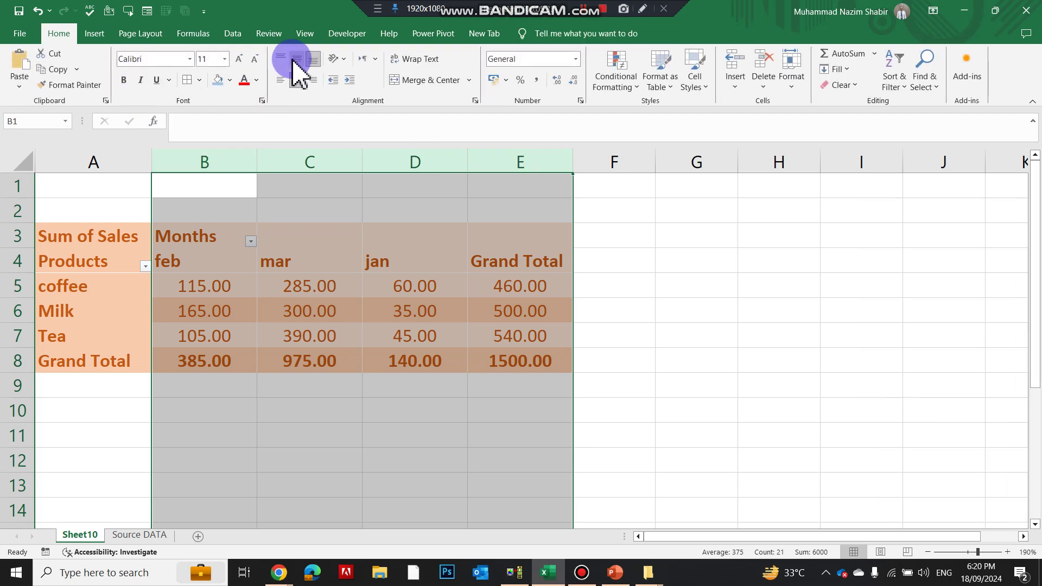
pyautogui.click(382, 303)
pyautogui.moveTo(90, 289); pyautogui.dragTo(295, 286)
pyautogui.click(216, 288)
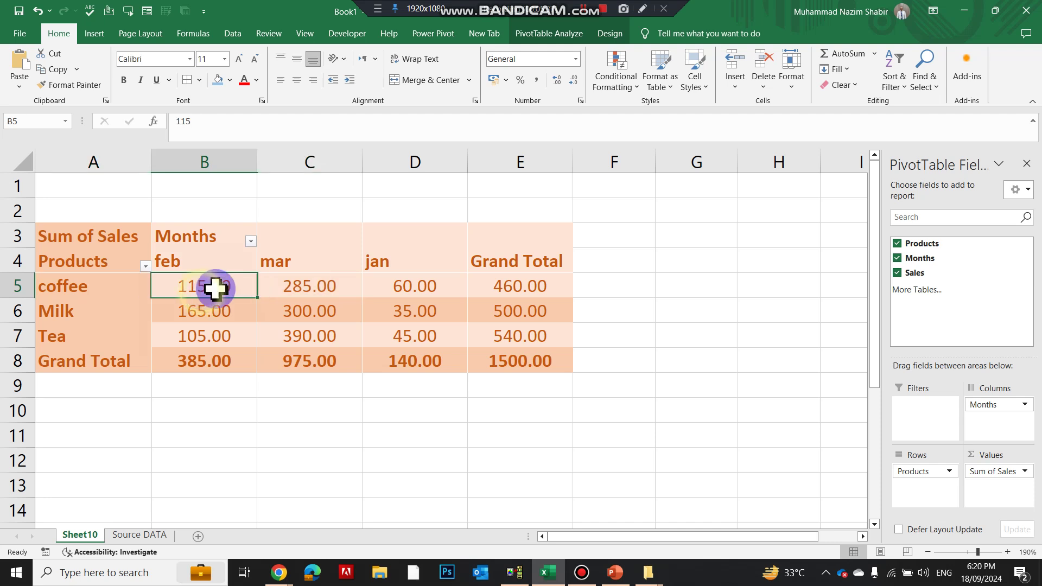
pyautogui.click(318, 281)
# - Put January first among the month columns by entering jan over the feb heading in B4
pyautogui.click(210, 265)
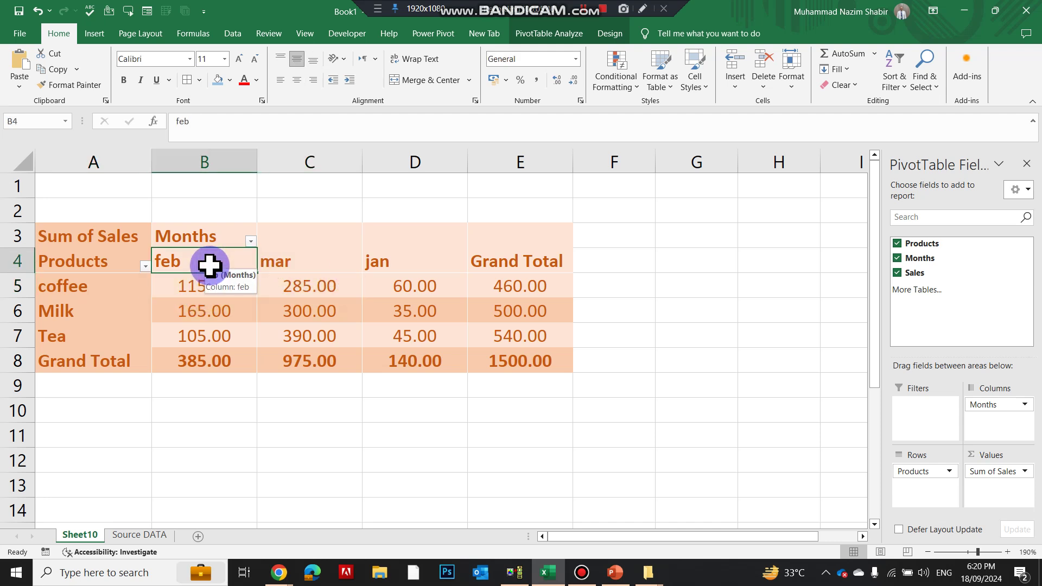
pyautogui.write('jan')
pyautogui.press('Return')
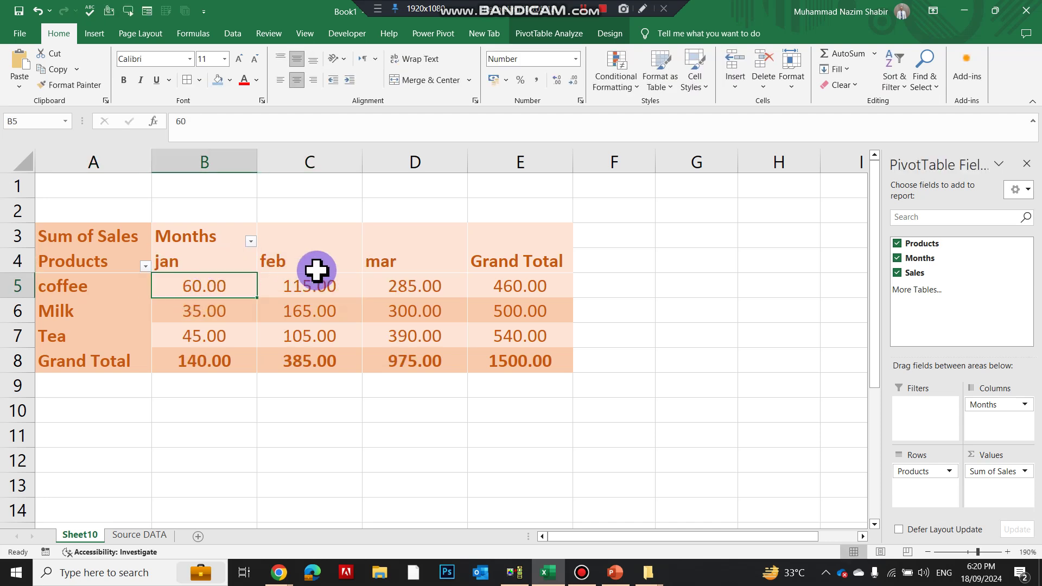
pyautogui.click(414, 310)
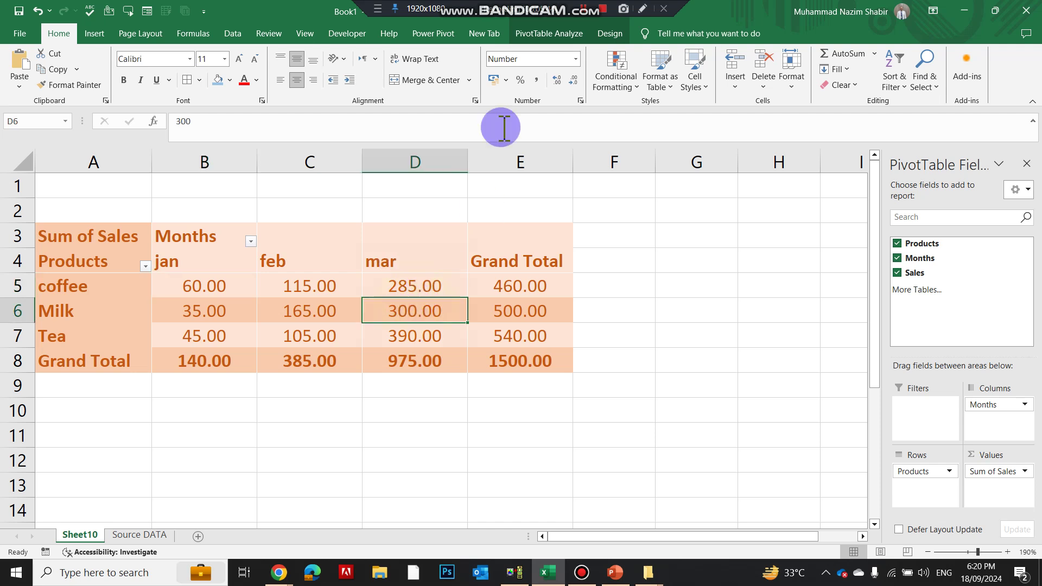
# - Try hiding the PivotTable field list and show it again
pyautogui.click(550, 34)
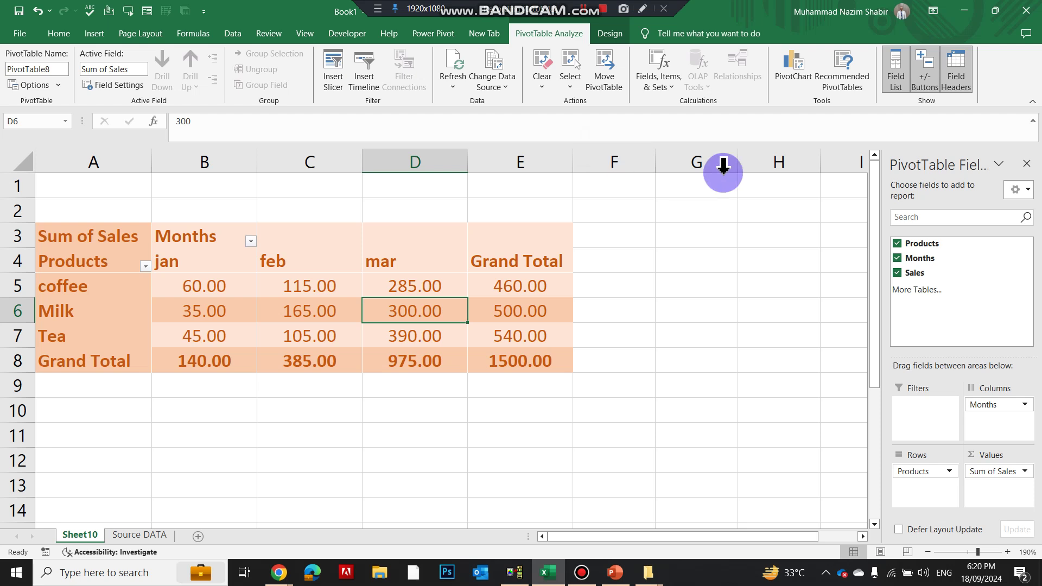
pyautogui.click(895, 89)
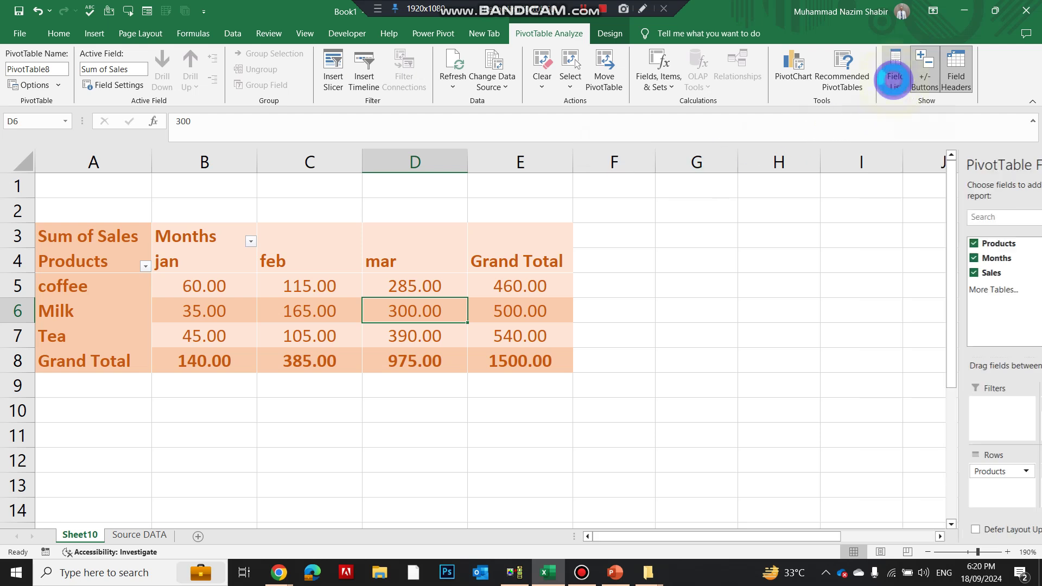
pyautogui.click(898, 89)
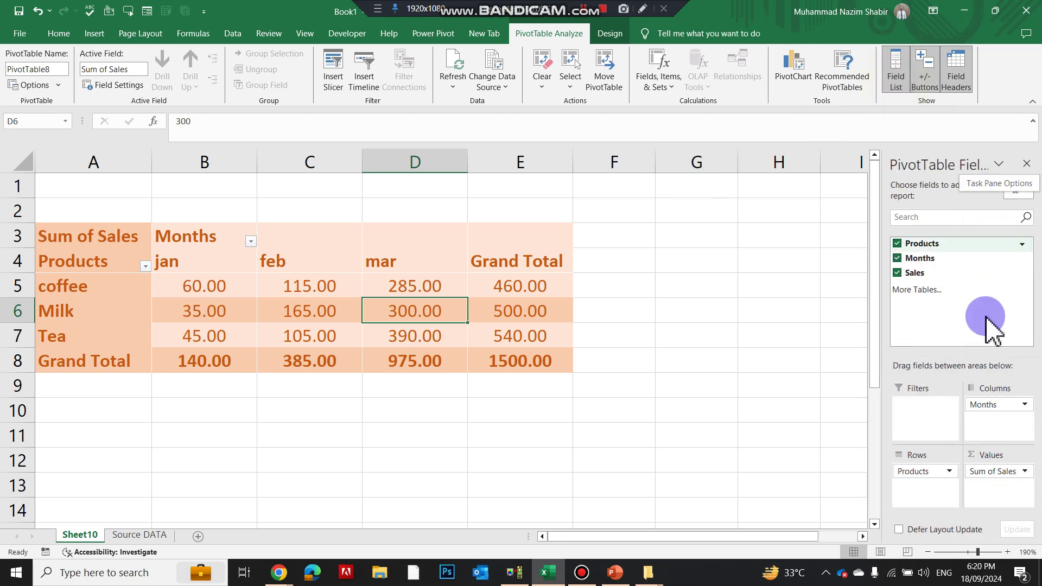
pyautogui.click(896, 90)
pyautogui.click(894, 77)
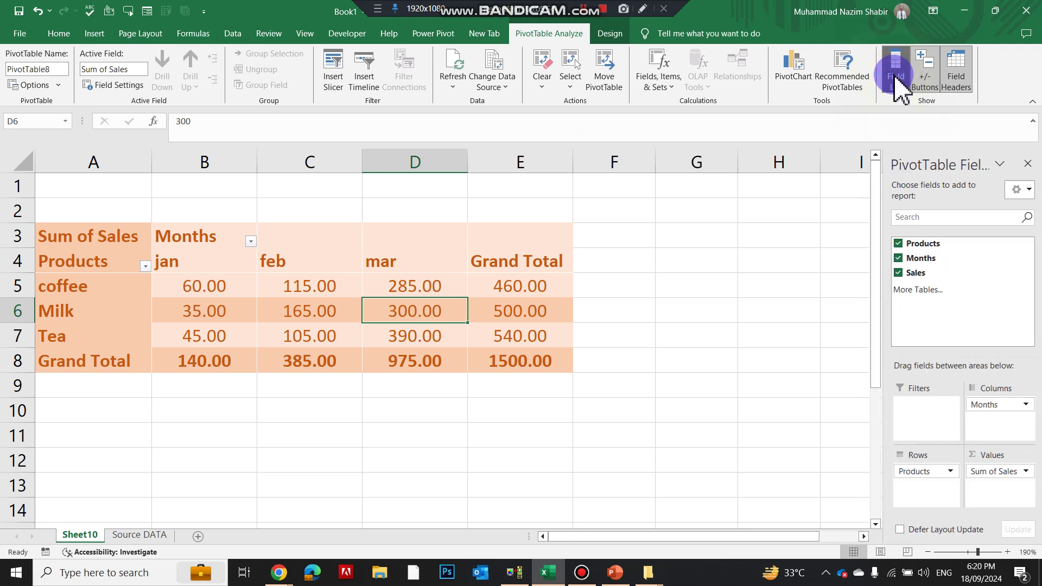
# - Turn off the PivotTable's expand/collapse buttons and move the Months field into the rows below Products
pyautogui.click(925, 76)
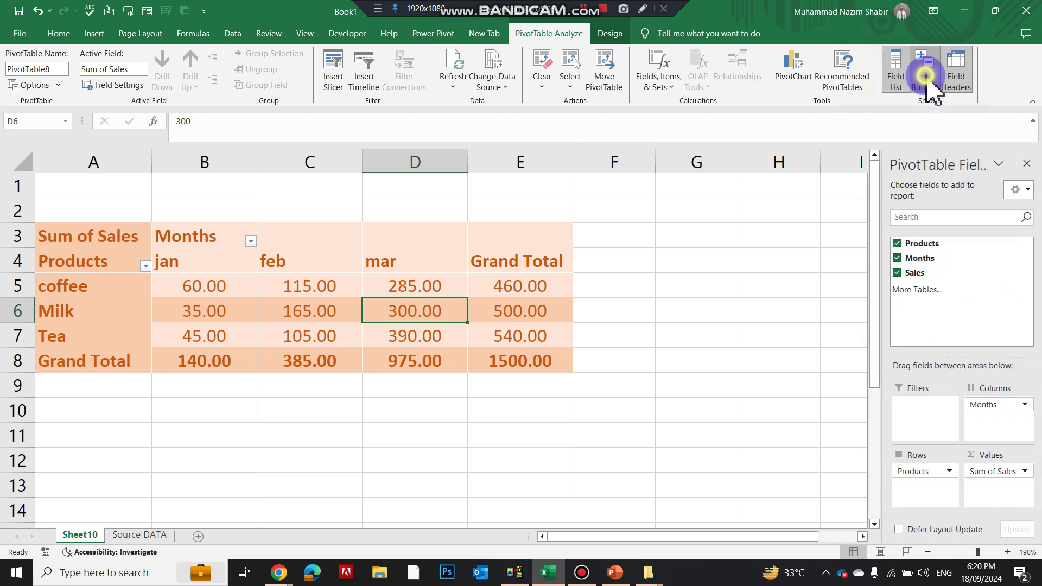
pyautogui.moveTo(992, 405); pyautogui.dragTo(939, 495)
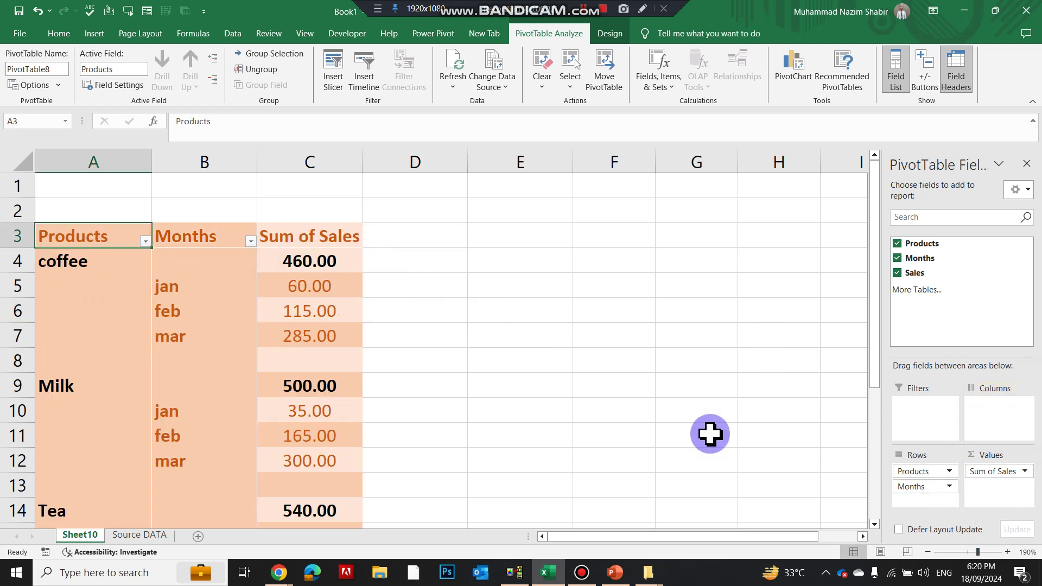
pyautogui.moveTo(929, 471); pyautogui.dragTo(925, 504)
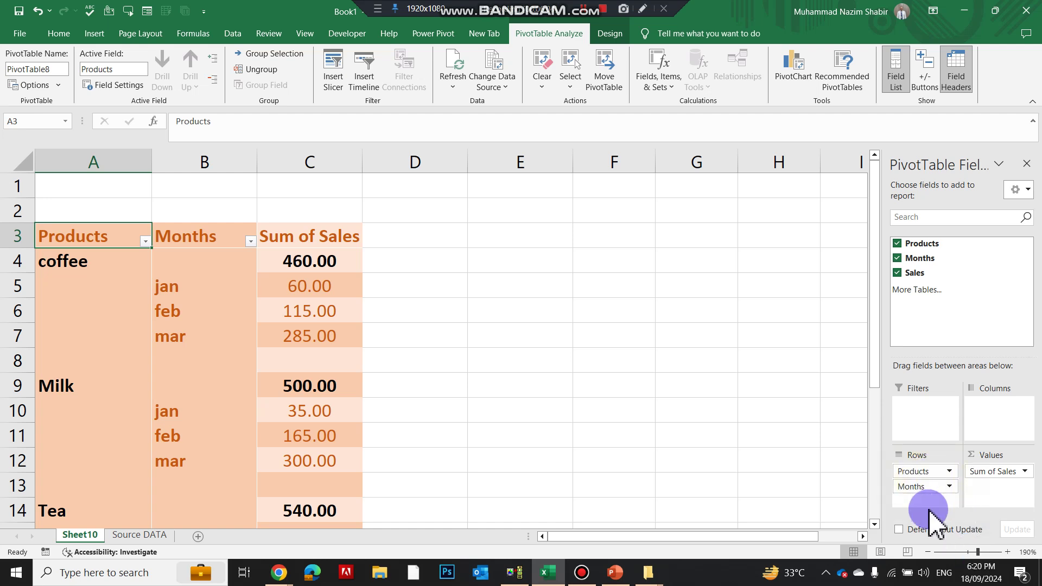
# - Turn the expand/collapse buttons back on and try collapsing and expanding the coffee group
pyautogui.click(924, 71)
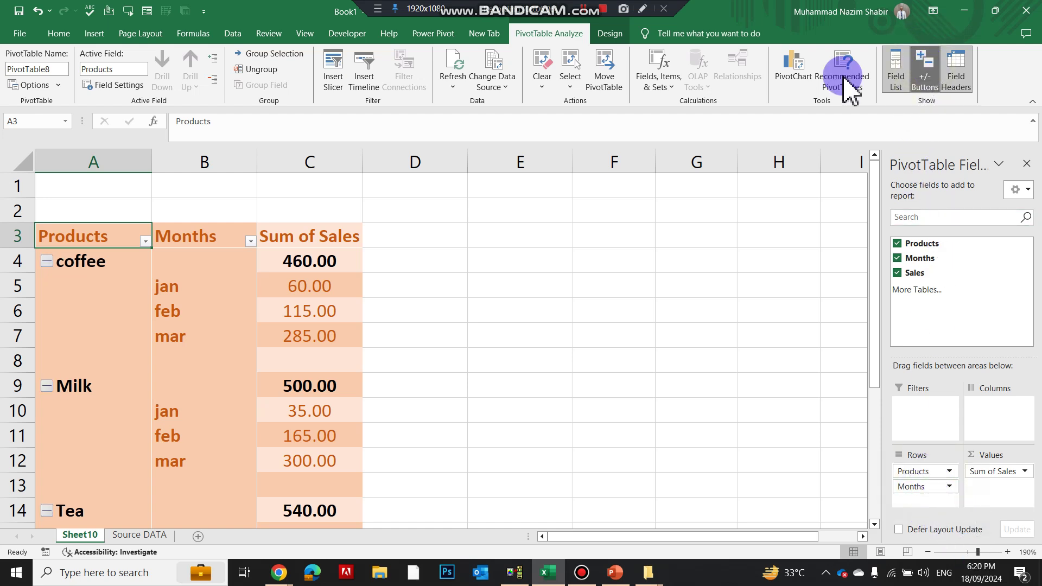
pyautogui.click(46, 262)
pyautogui.click(46, 261)
pyautogui.click(47, 261)
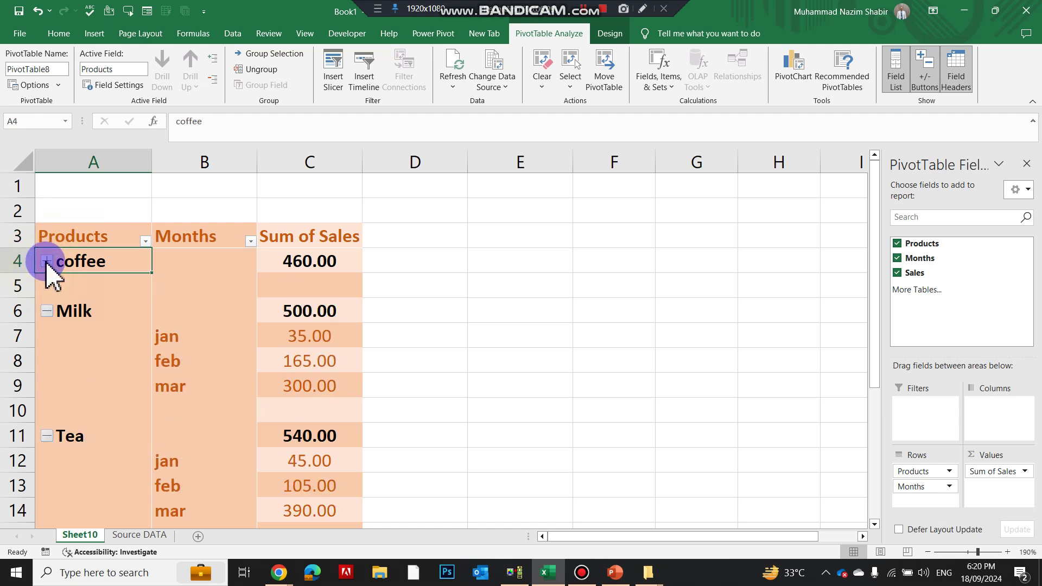
pyautogui.click(46, 261)
# - Move Months above Products in the row fields and try collapsing and expanding the jan group
pyautogui.moveTo(925, 481); pyautogui.dragTo(921, 467)
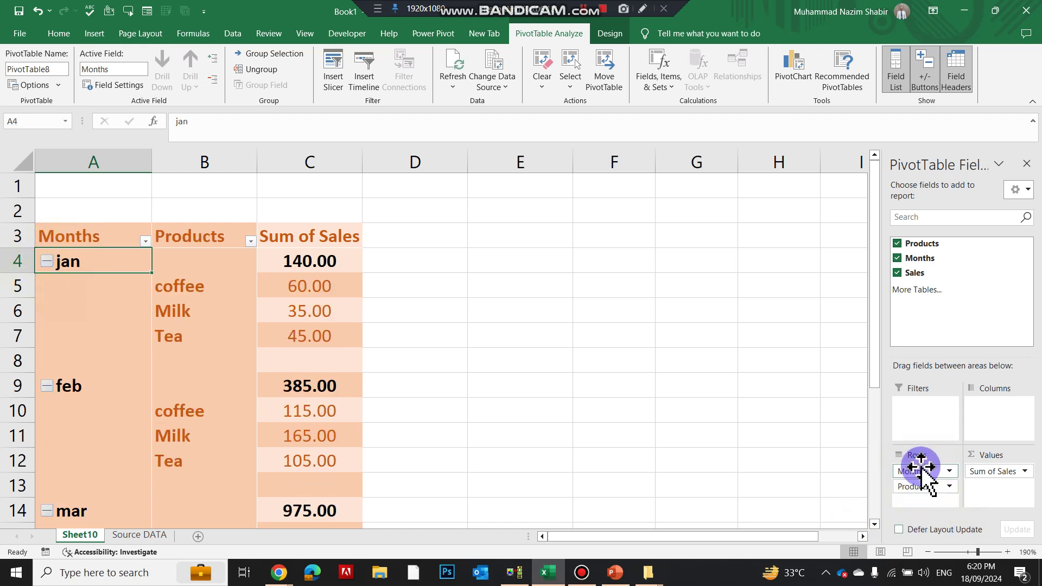
pyautogui.click(47, 261)
pyautogui.click(47, 262)
pyautogui.click(47, 262)
pyautogui.click(46, 262)
pyautogui.click(47, 261)
pyautogui.click(47, 262)
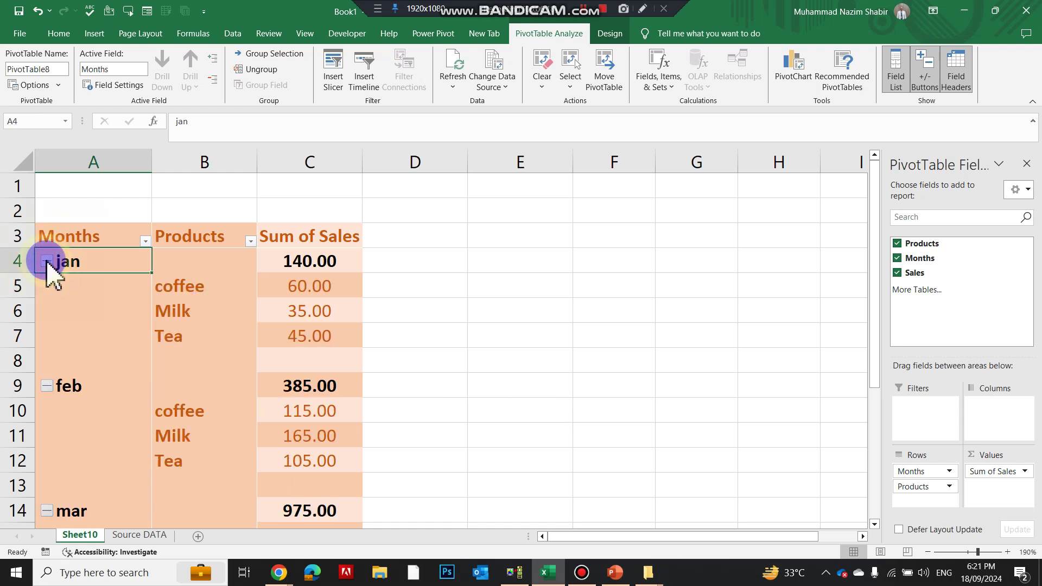
# - Try collapsing and expanding the feb group, and turn the PivotTable's expand/collapse buttons off and on again
pyautogui.click(47, 385)
pyautogui.click(46, 385)
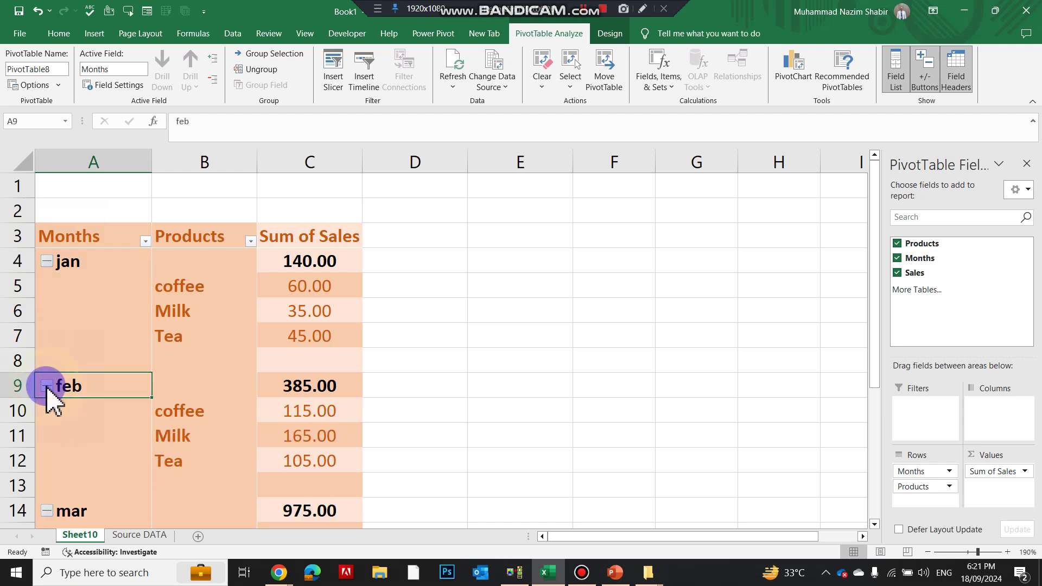
pyautogui.scroll(-1, 190, 423)
pyautogui.scroll(1, 190, 425)
pyautogui.click(927, 69)
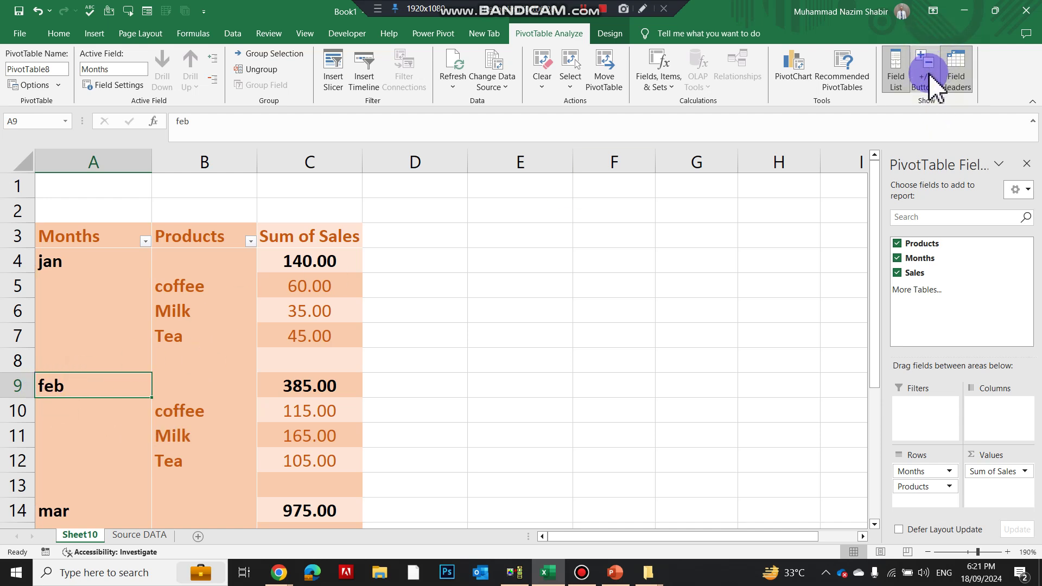
pyautogui.click(929, 75)
# - Try hiding the PivotTable's field headers and show them again
pyautogui.click(956, 79)
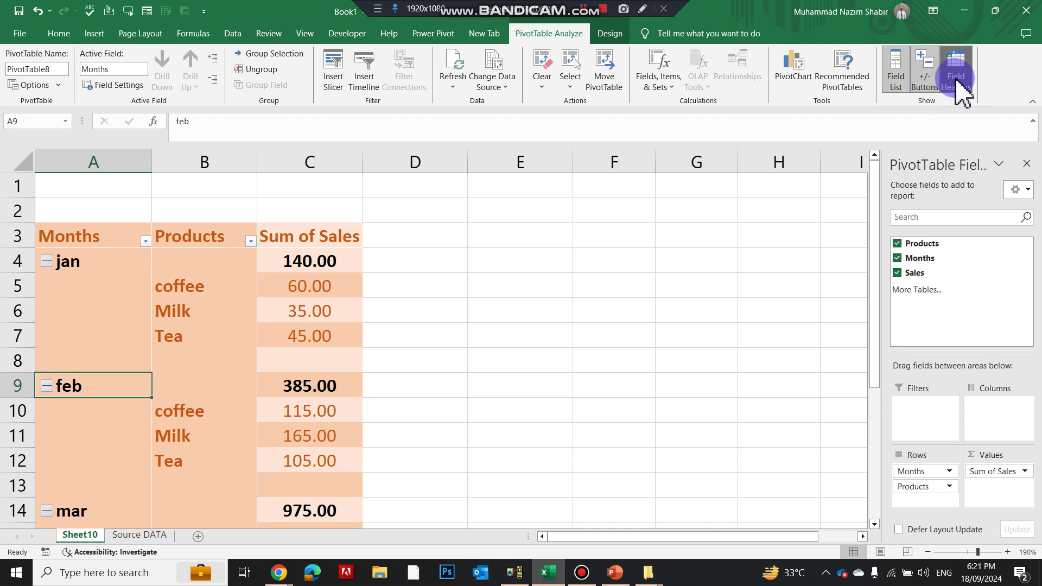
pyautogui.click(957, 81)
pyautogui.click(957, 81)
pyautogui.click(958, 81)
pyautogui.click(957, 81)
pyautogui.click(957, 82)
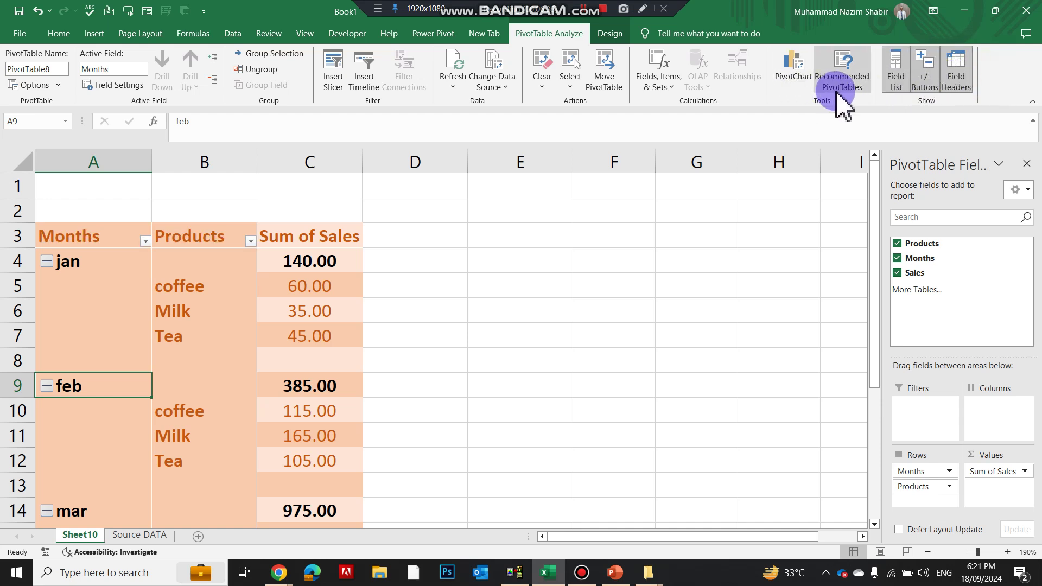
# - Look at the recommended PivotTables without applying any, and insert a clustered column PivotChart from the PivotTable
pyautogui.click(853, 84)
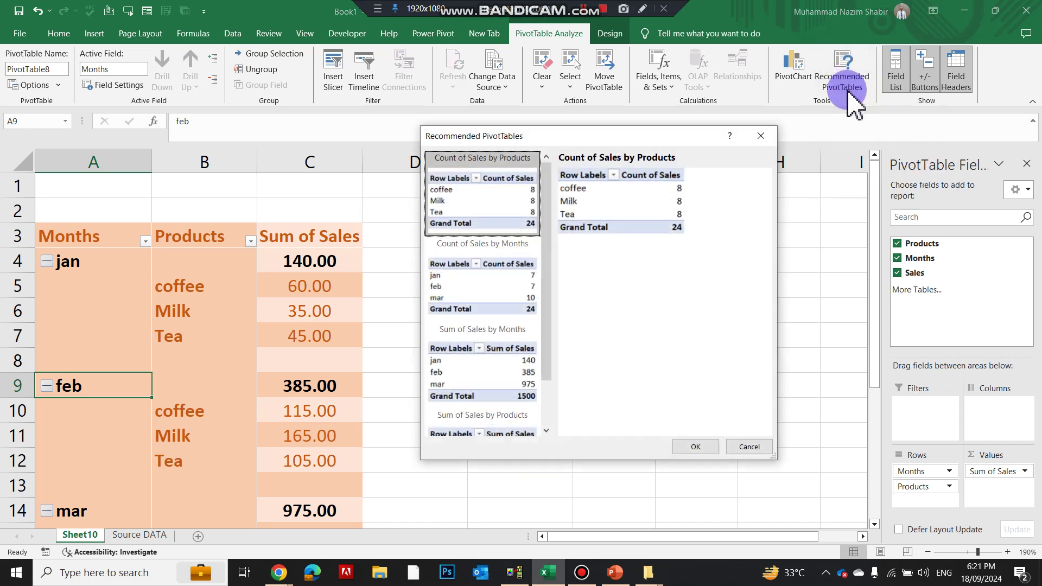
pyautogui.click(747, 446)
pyautogui.click(791, 75)
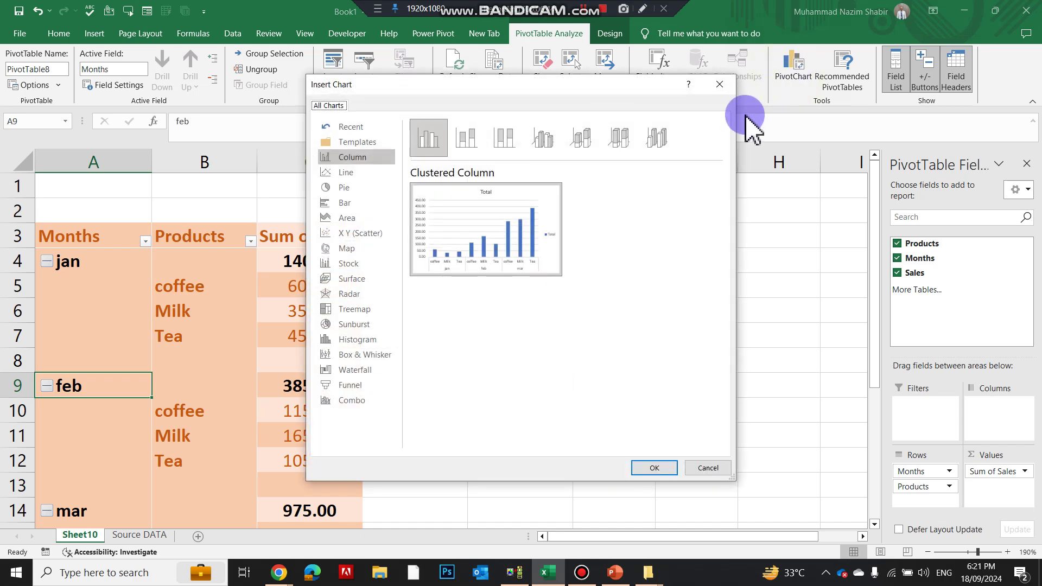
pyautogui.moveTo(527, 227)
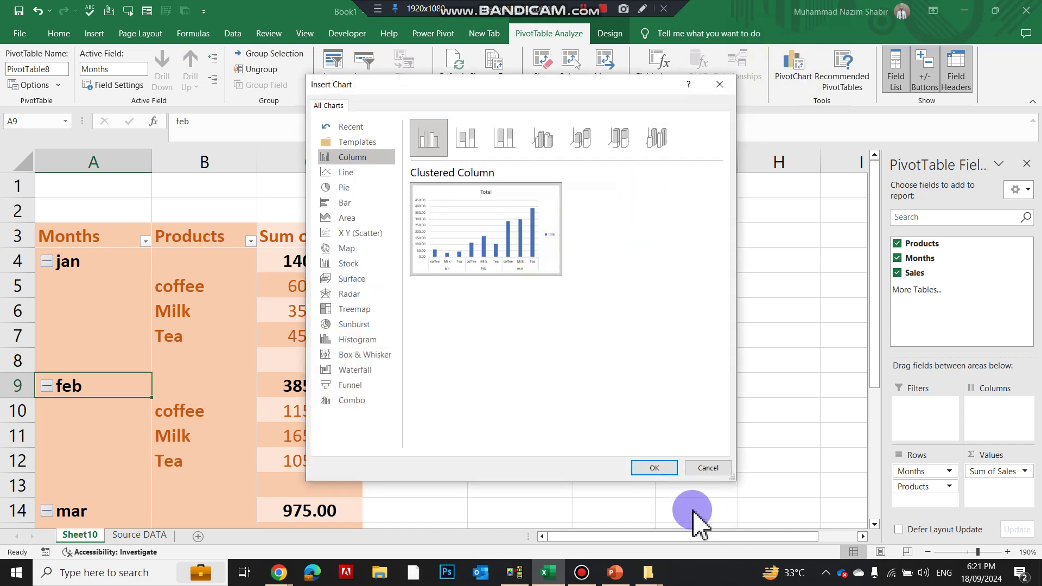
pyautogui.click(653, 468)
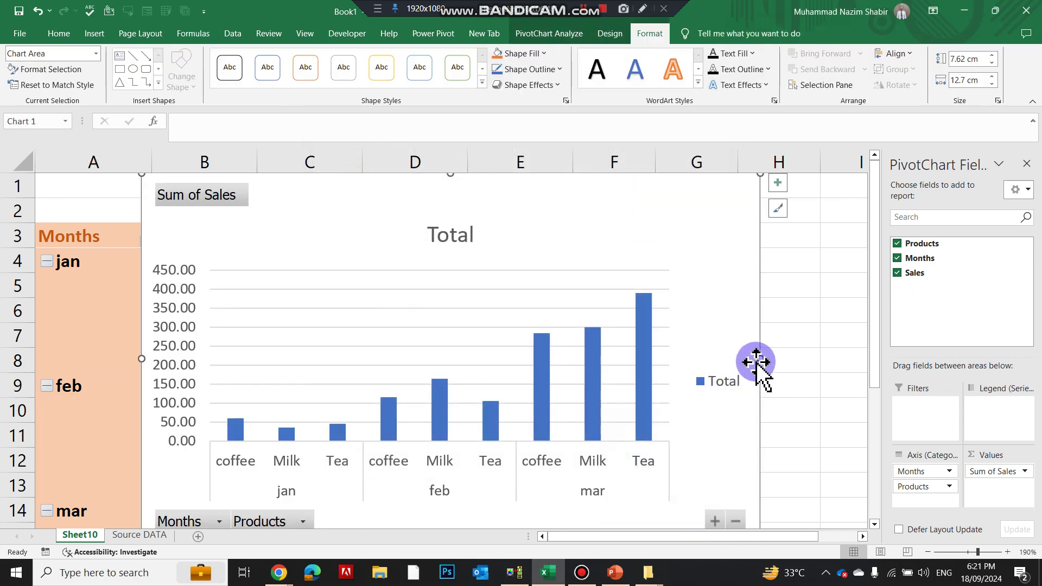
# - Resize the PivotChart to about 7 cm wide and 6.6 cm high, and place it beside the PivotTable
pyautogui.moveTo(757, 360); pyautogui.dragTo(506, 349)
pyautogui.moveTo(383, 210); pyautogui.dragTo(641, 215)
pyautogui.scroll(-2, 628, 407)
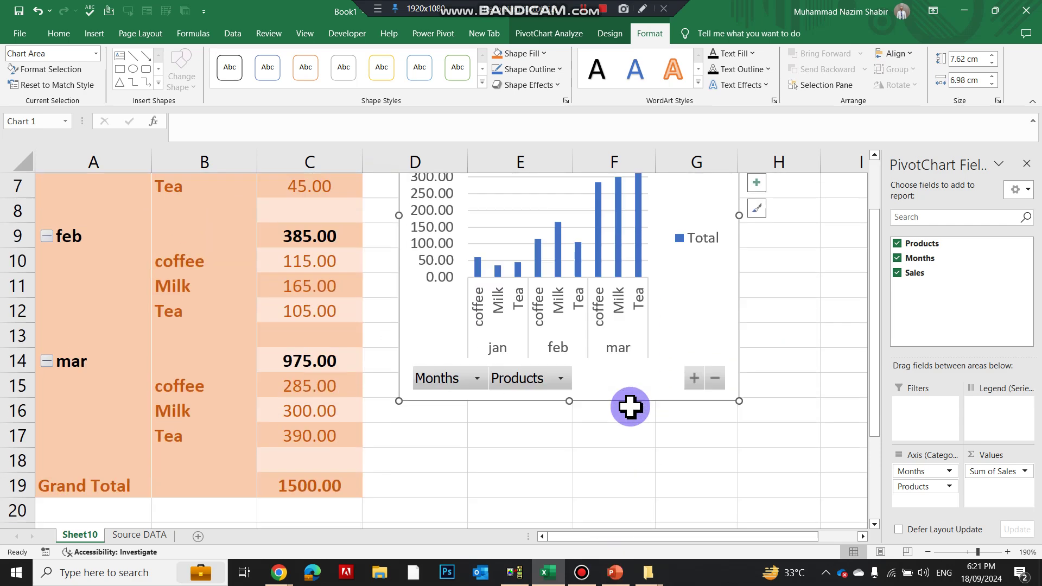
pyautogui.moveTo(570, 352); pyautogui.dragTo(571, 351)
pyautogui.scroll(2, 608, 410)
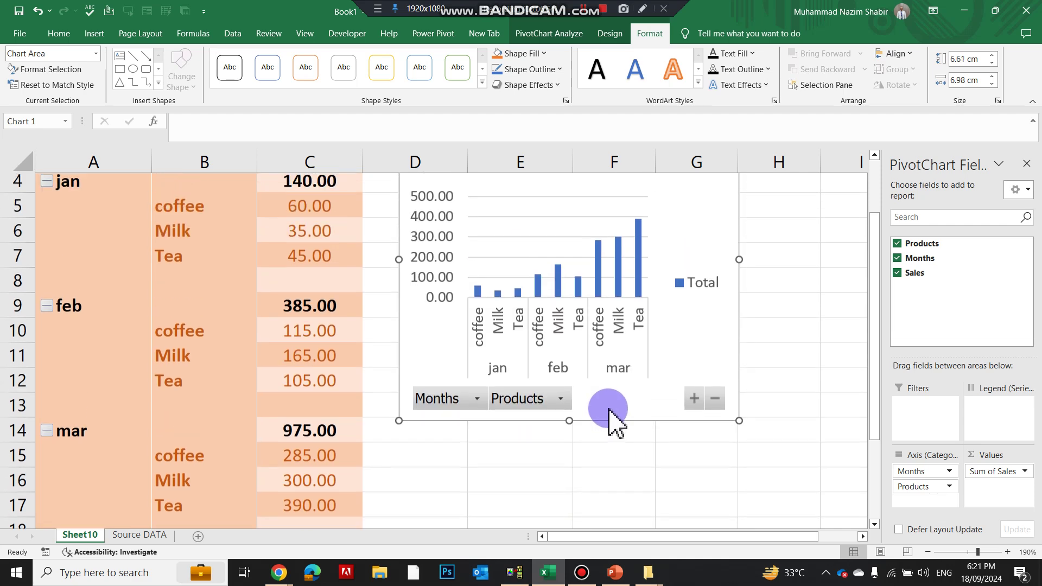
pyautogui.moveTo(634, 230); pyautogui.dragTo(633, 245)
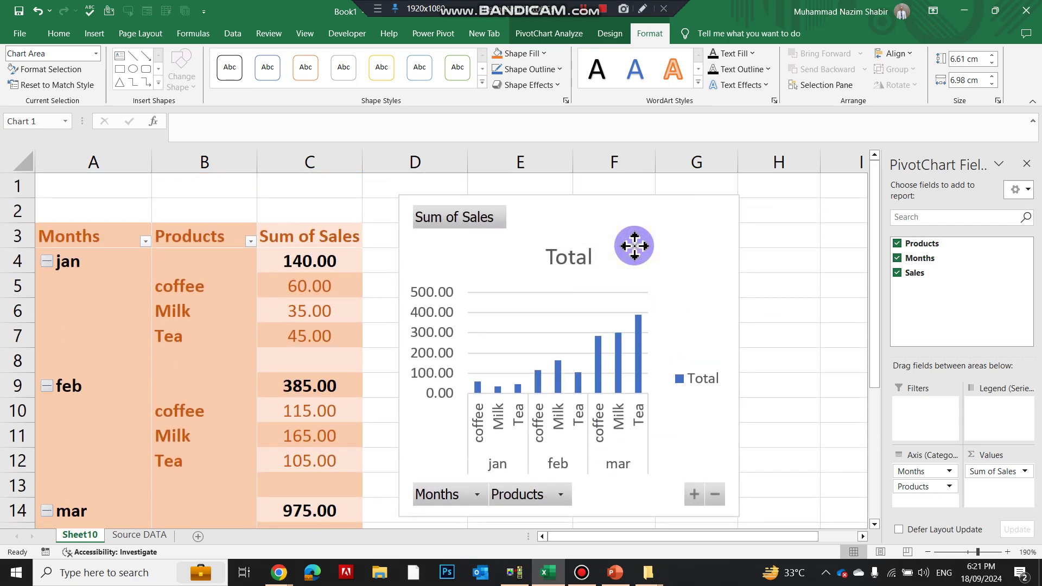
# - Open and close the chart area formatting options, hide the field list, and cut the PivotChart from the sheet
pyautogui.doubleClick(651, 237)
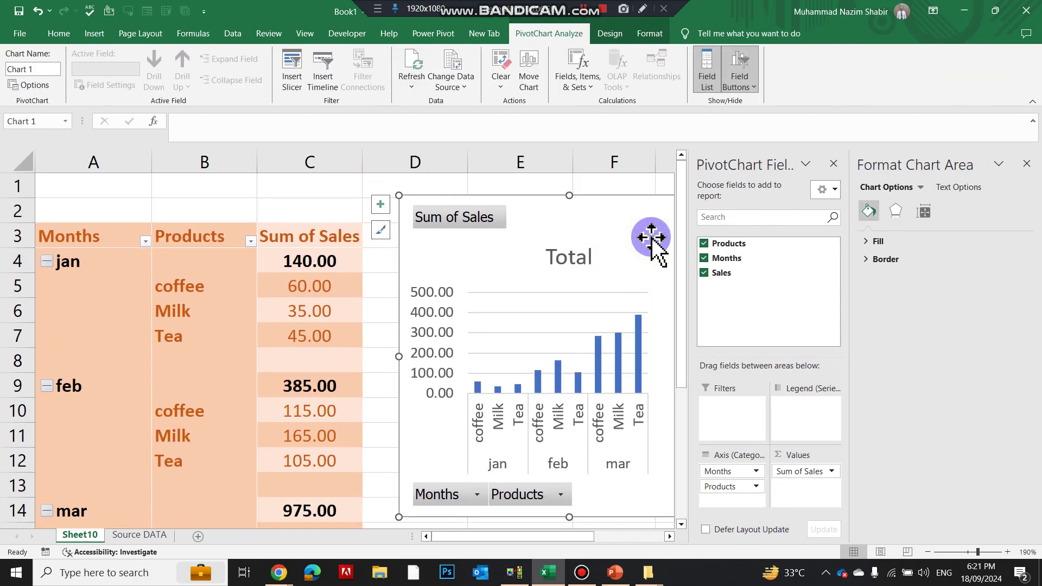
pyautogui.click(1030, 162)
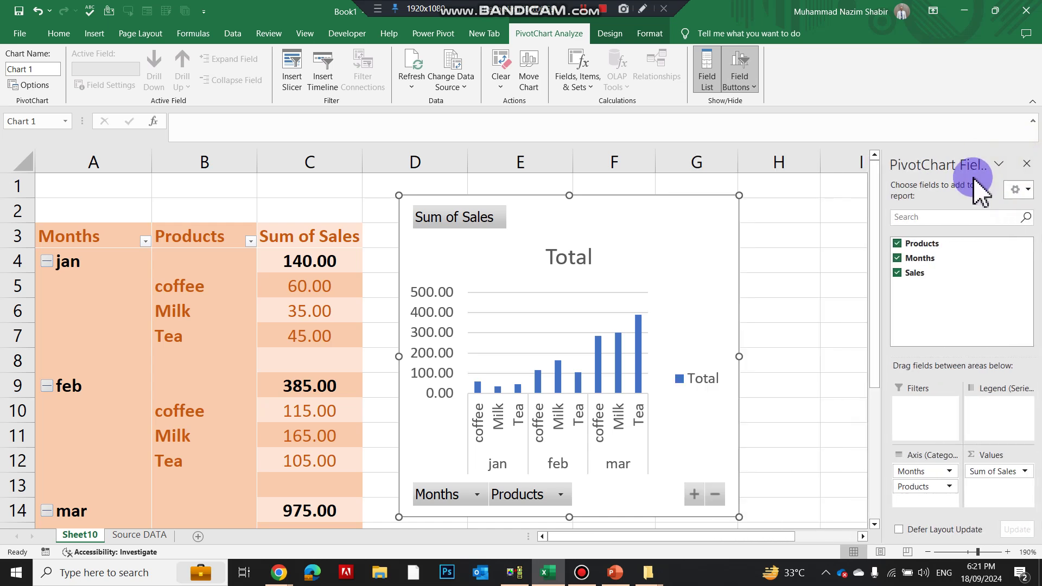
pyautogui.click(1024, 165)
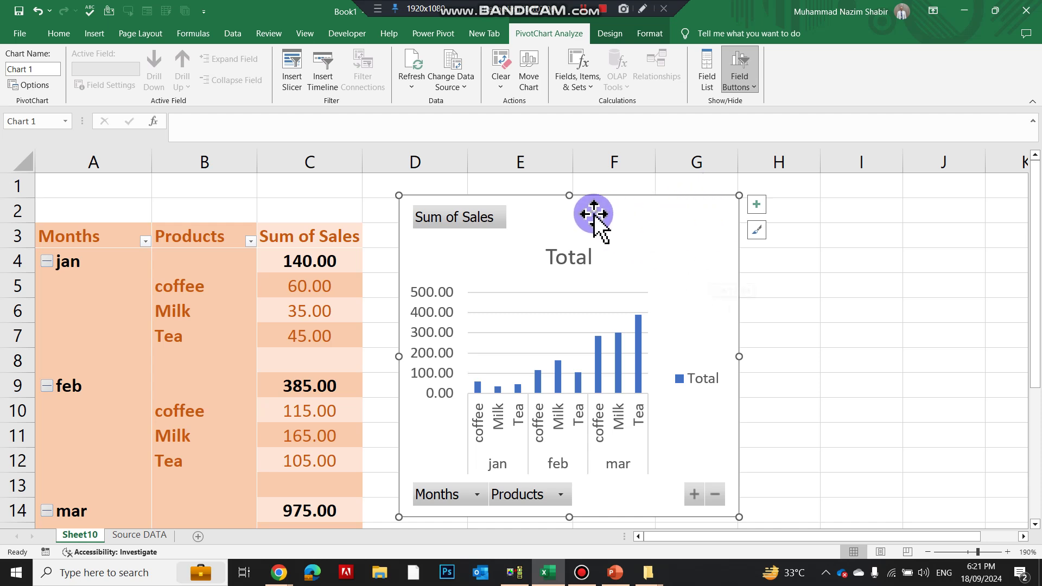
pyautogui.rightClick(567, 195)
pyautogui.click(600, 224)
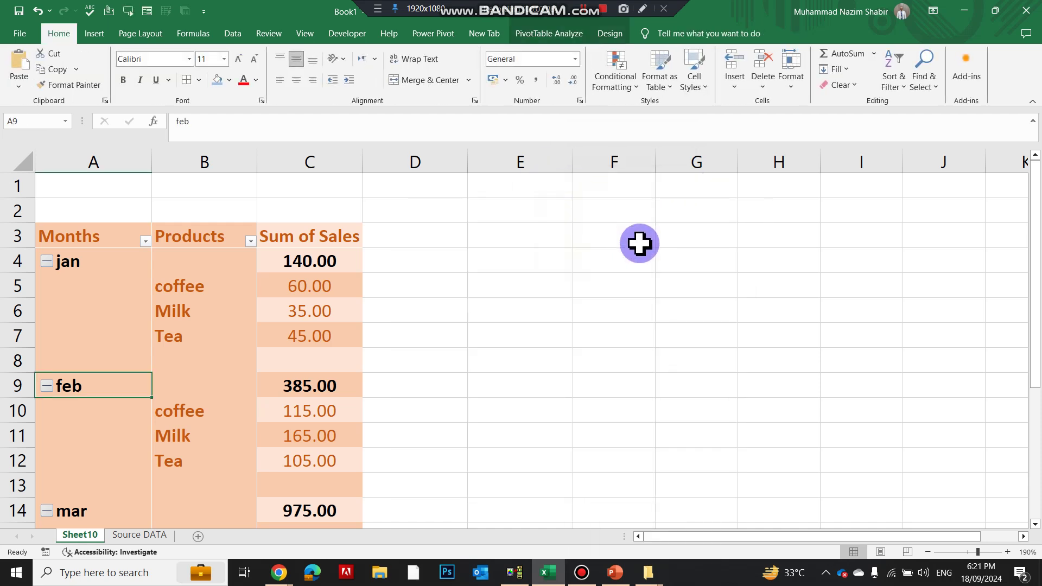
# - Move the PivotTable to cell E2 of the existing worksheet Sheet10
pyautogui.click(551, 34)
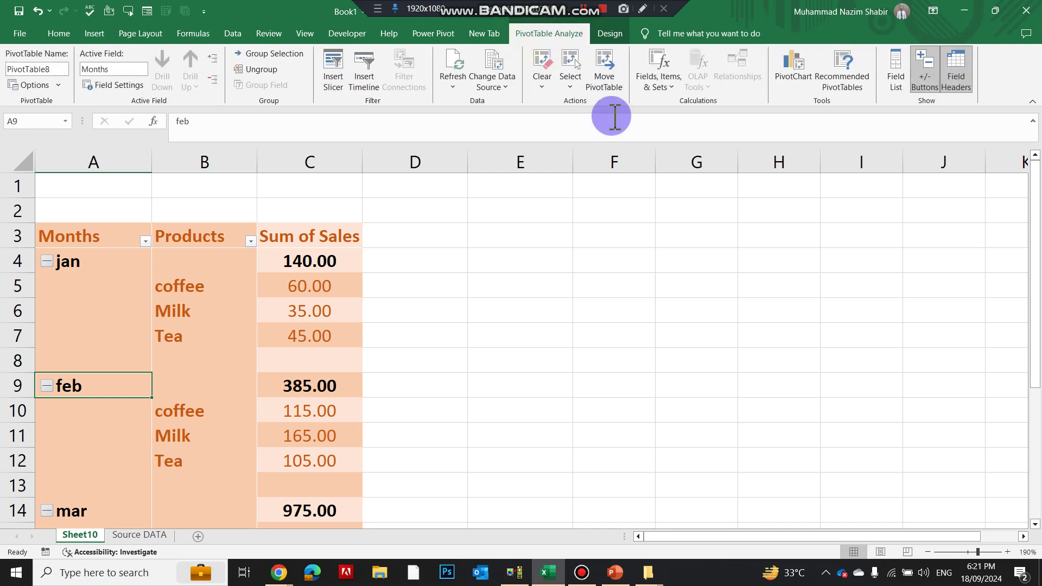
pyautogui.click(604, 82)
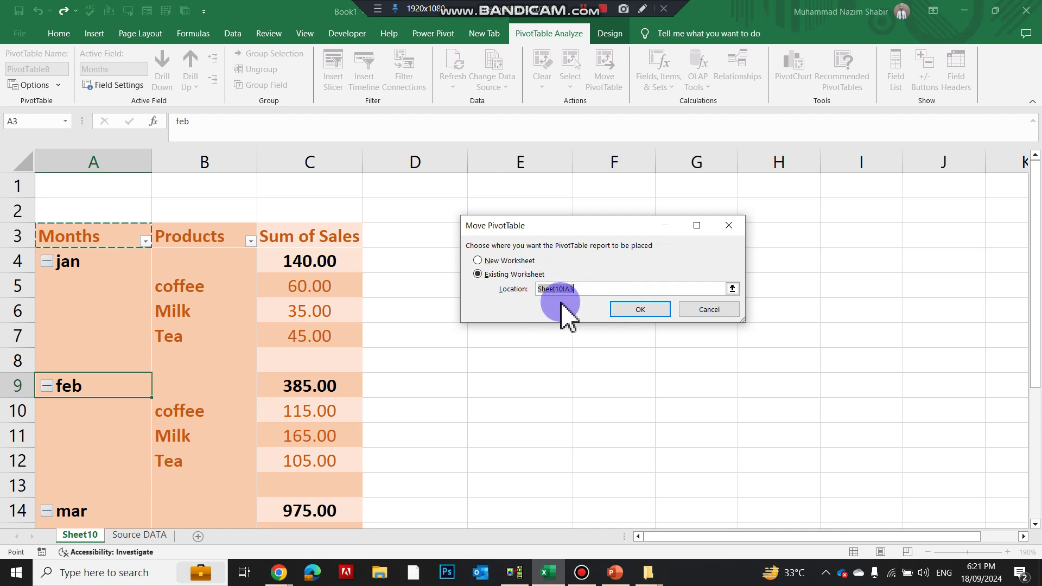
pyautogui.click(538, 209)
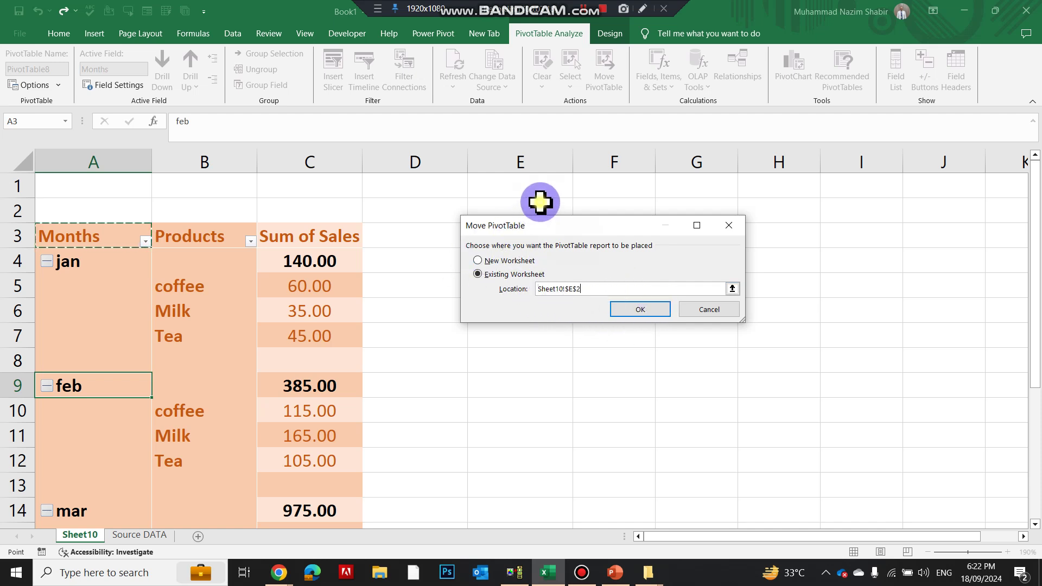
pyautogui.click(638, 310)
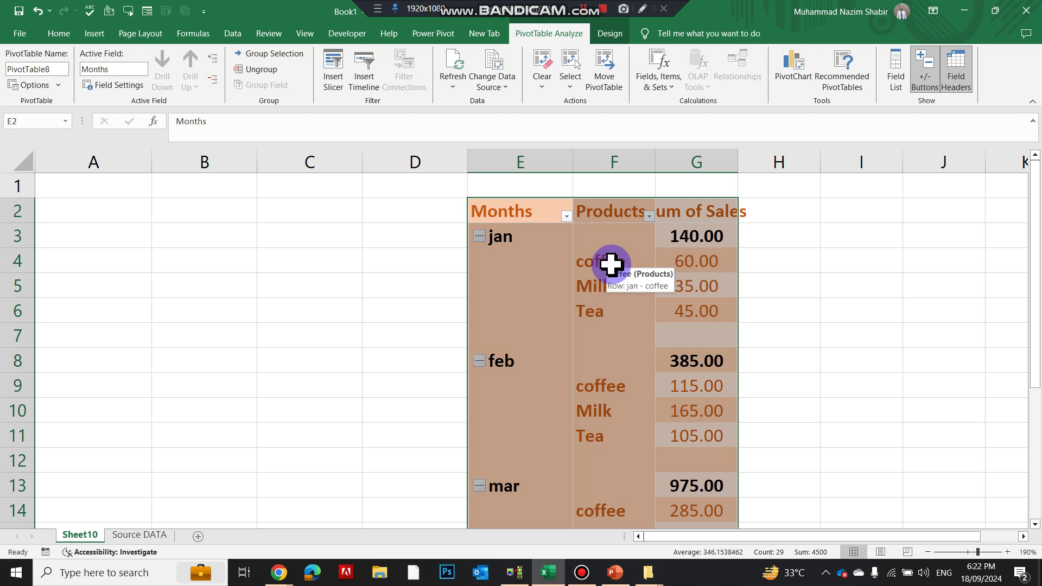
# - Move the PivotTable to cell A1 of the existing worksheet Sheet10
pyautogui.click(607, 74)
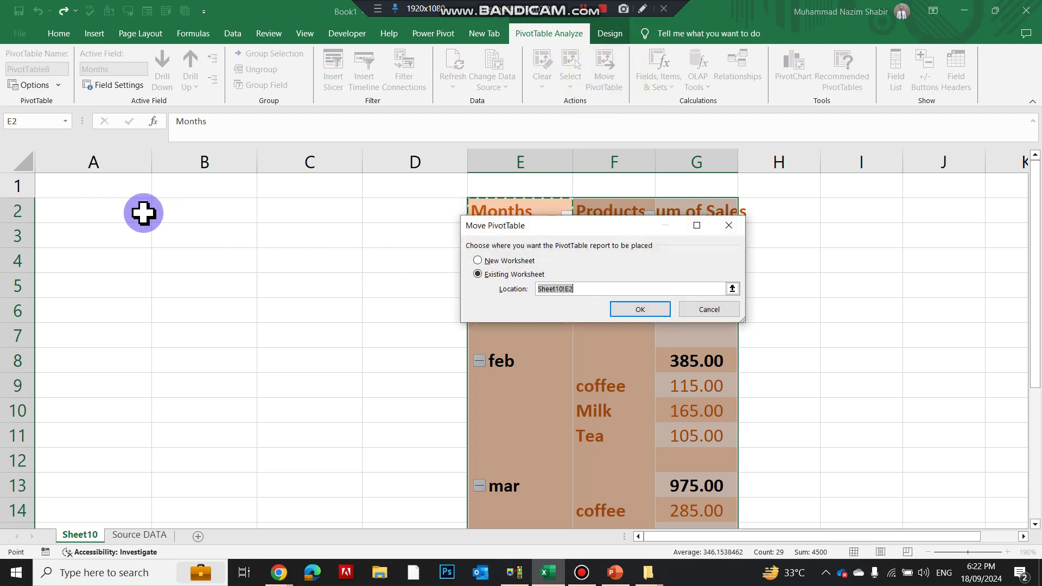
pyautogui.click(89, 189)
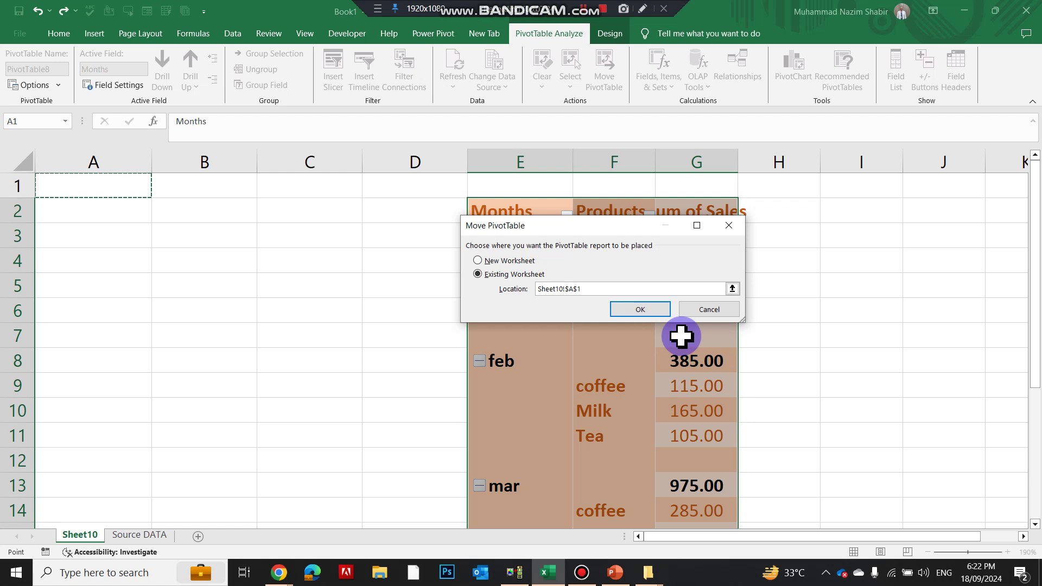
pyautogui.click(639, 311)
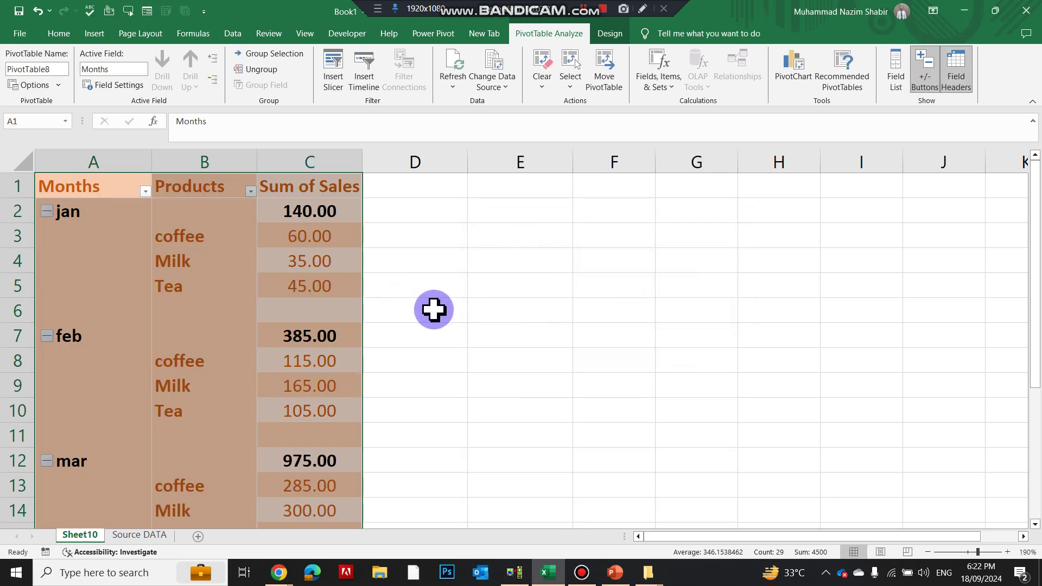
# - Try clearing everything from the PivotTable and undo the clearing
pyautogui.click(571, 81)
pyautogui.click(575, 90)
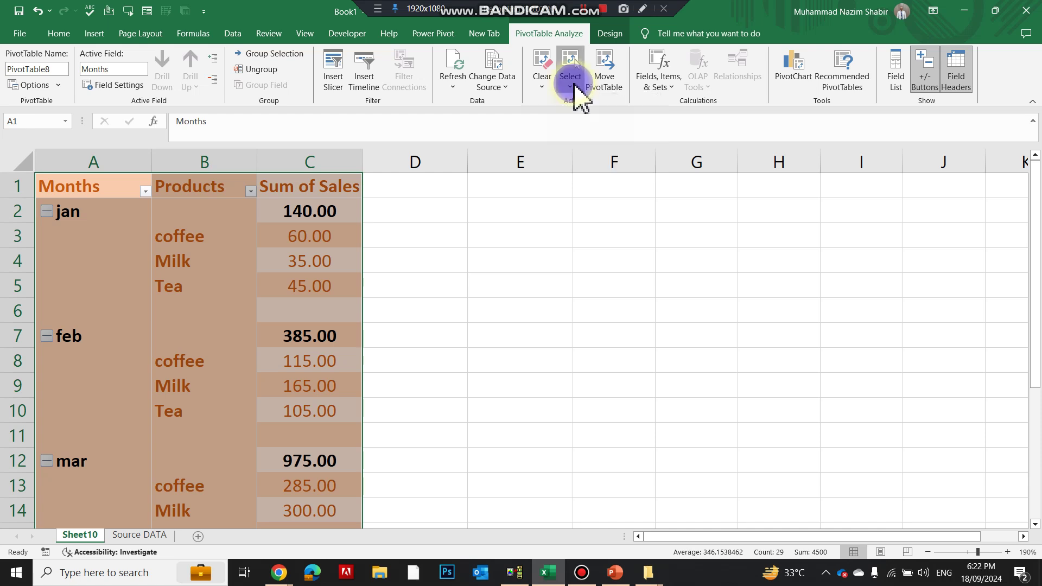
pyautogui.click(542, 89)
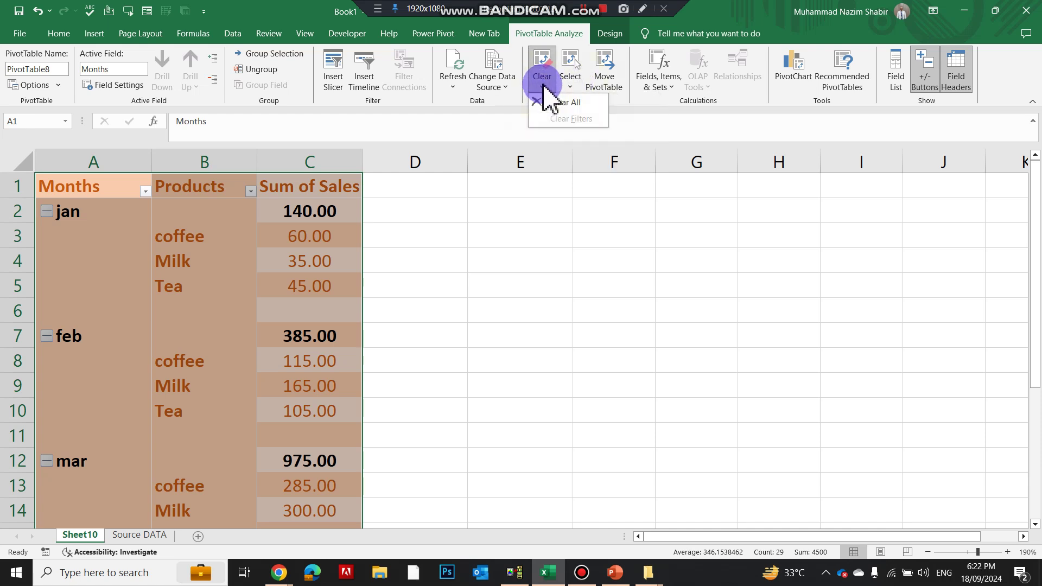
pyautogui.click(558, 103)
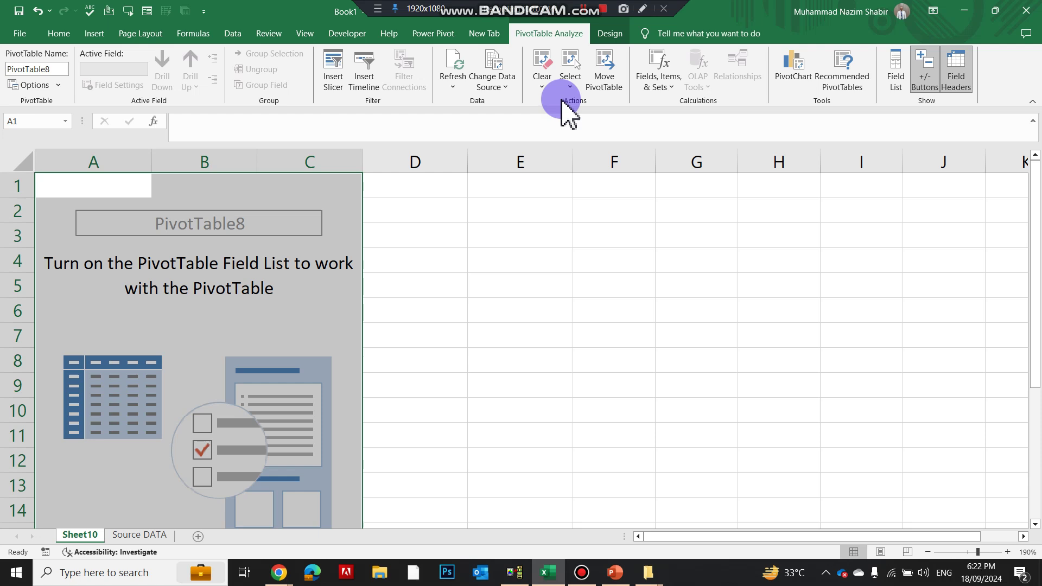
pyautogui.hotkey('ctrl', 'z')
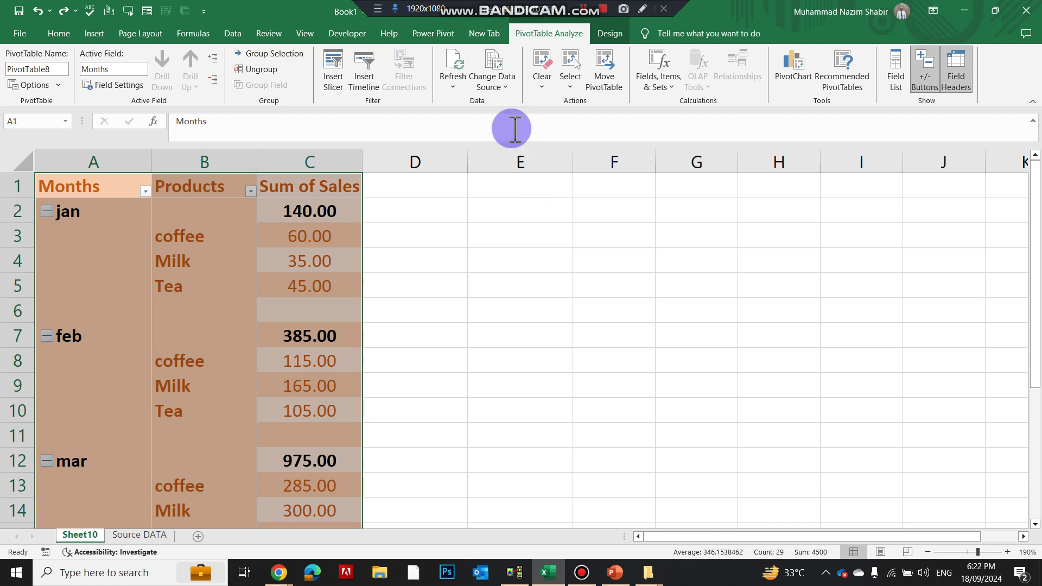
# - Look at the options for changing the data source, view the Source DATA sheet and return to Sheet10
pyautogui.click(503, 84)
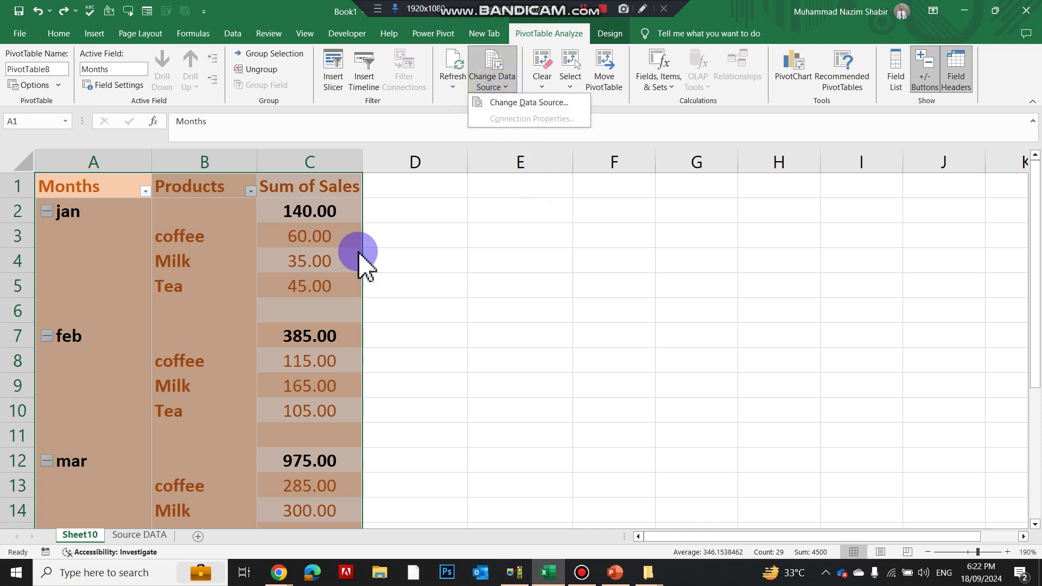
pyautogui.click(161, 535)
pyautogui.click(161, 535)
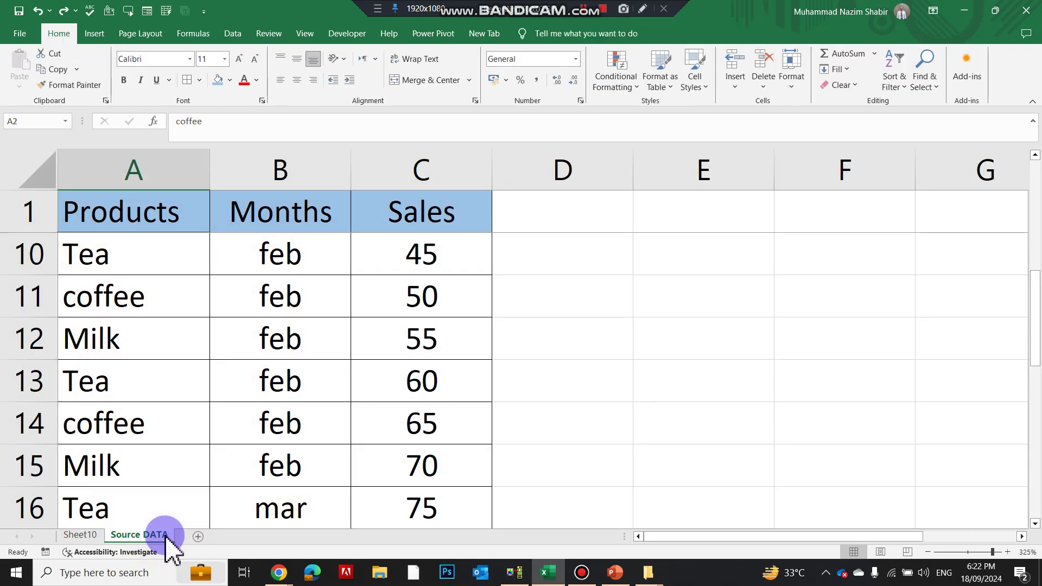
pyautogui.click(80, 535)
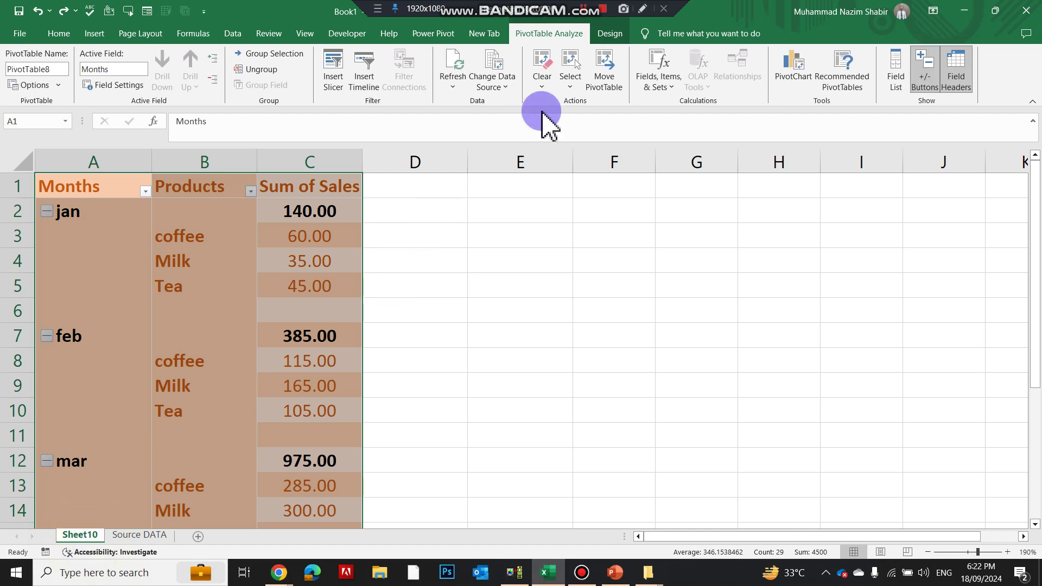
# - Refresh the PivotTable's data and try to insert a timeline
pyautogui.click(458, 89)
pyautogui.click(470, 104)
pyautogui.click(456, 87)
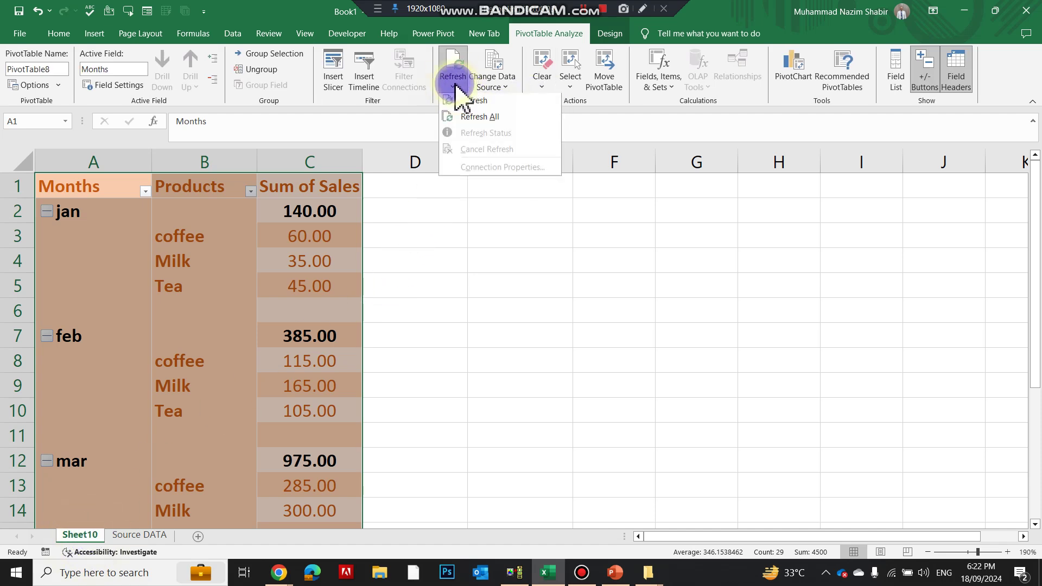
pyautogui.click(453, 65)
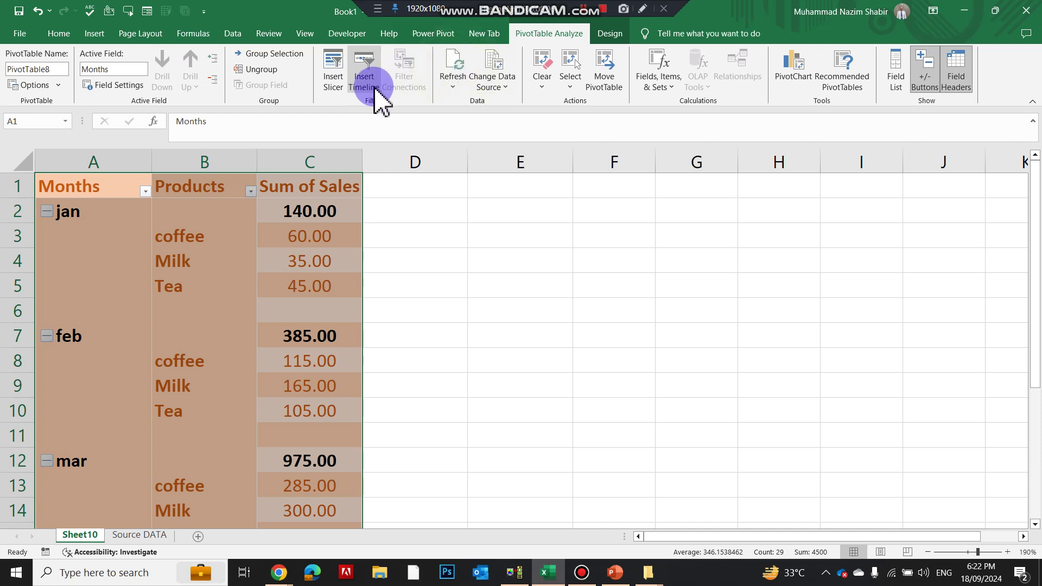
pyautogui.click(365, 89)
pyautogui.click(682, 269)
# - Insert a slicer for the Months field and apply the yellow slicer style
pyautogui.click(333, 76)
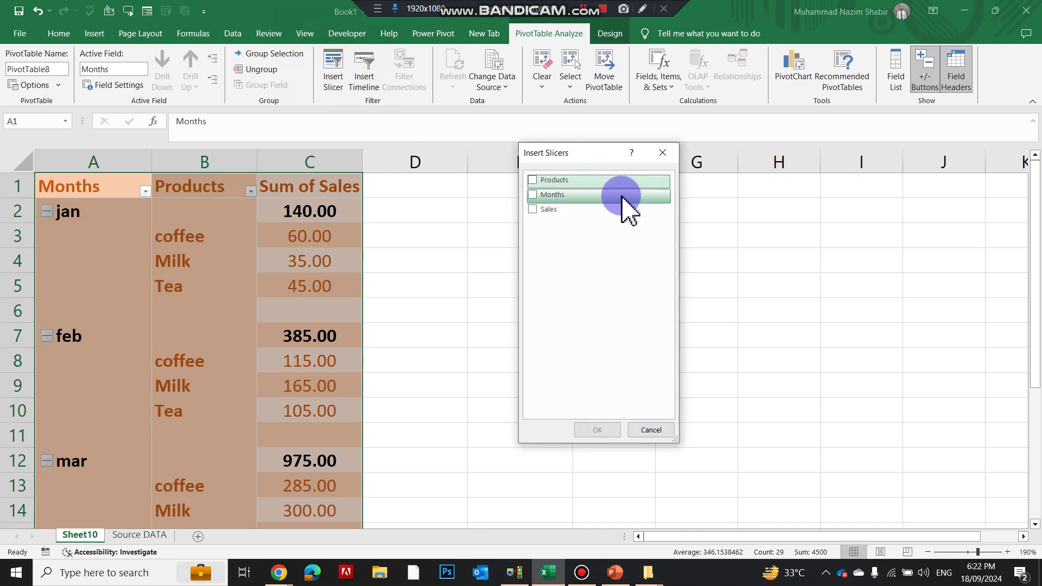
pyautogui.click(559, 195)
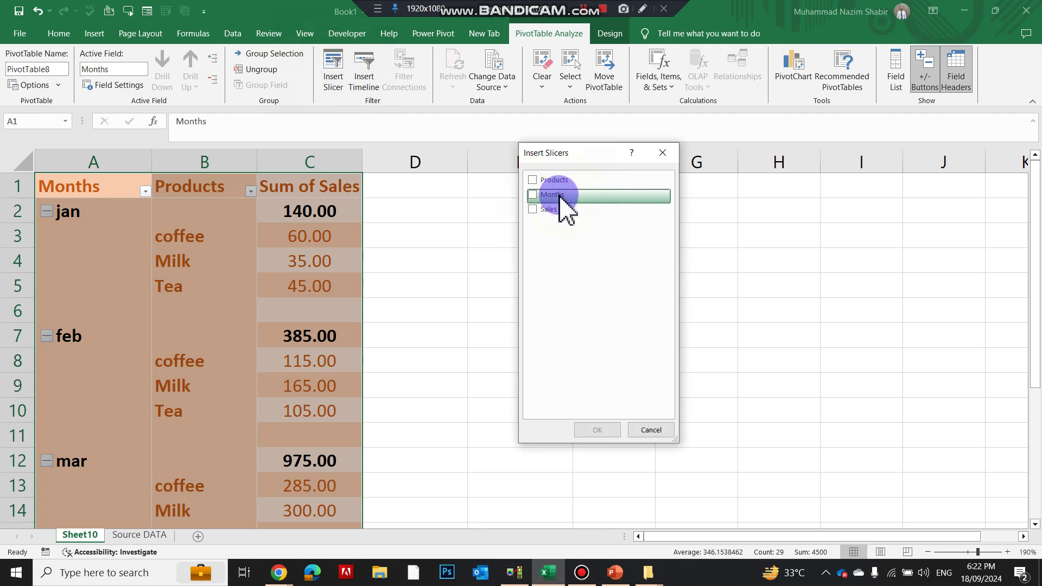
pyautogui.click(599, 430)
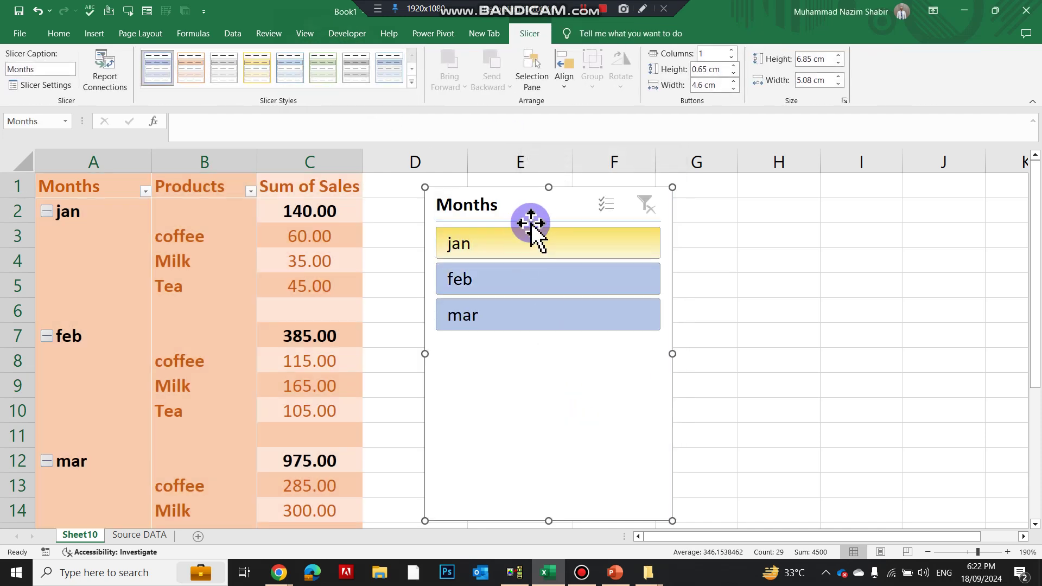
pyautogui.click(257, 65)
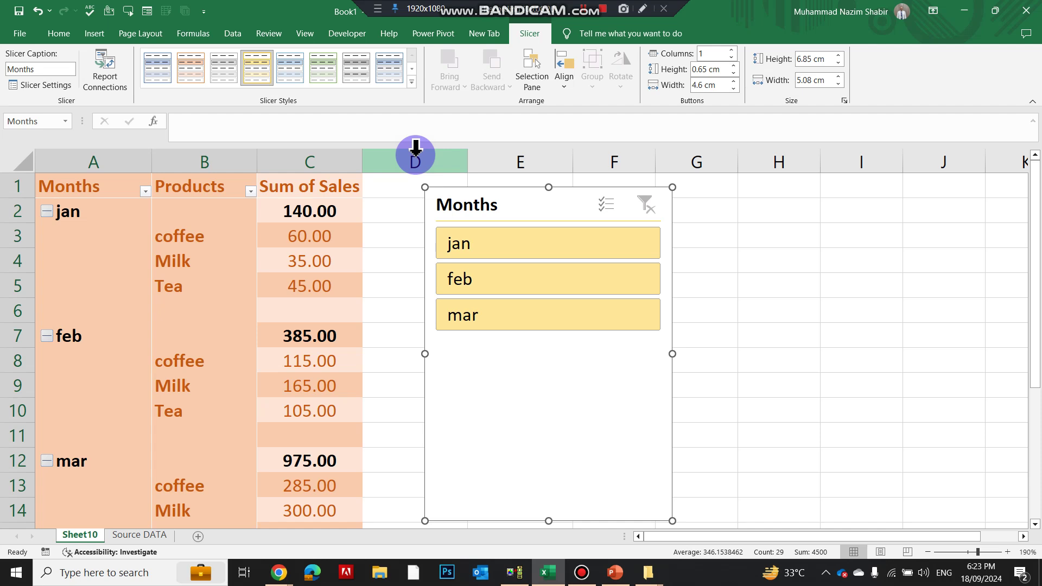
# - Filter the PivotTable by jan, feb and mar in turn with the Months slicer, and clear the filter
pyautogui.click(579, 247)
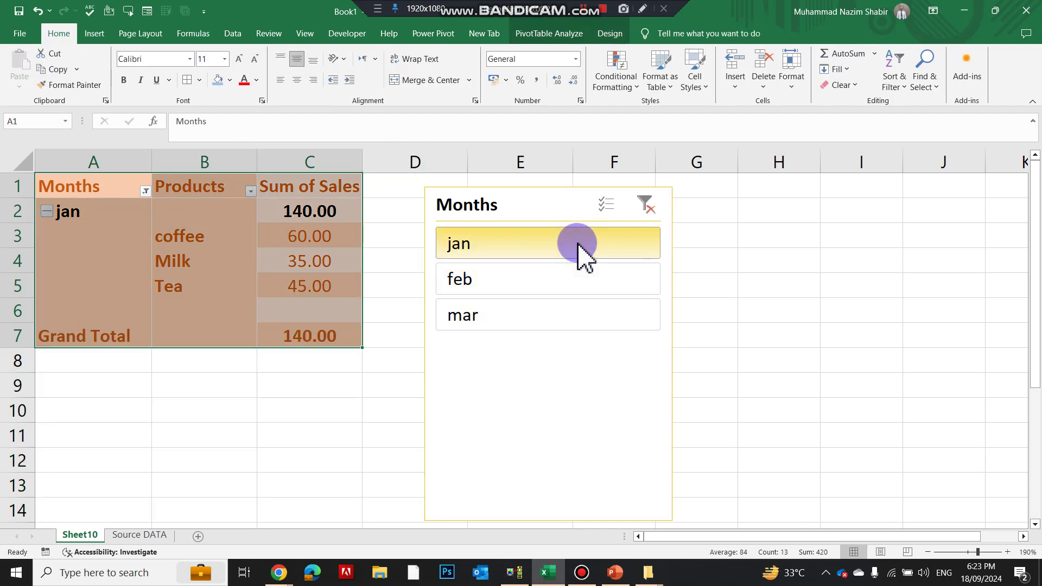
pyautogui.click(578, 282)
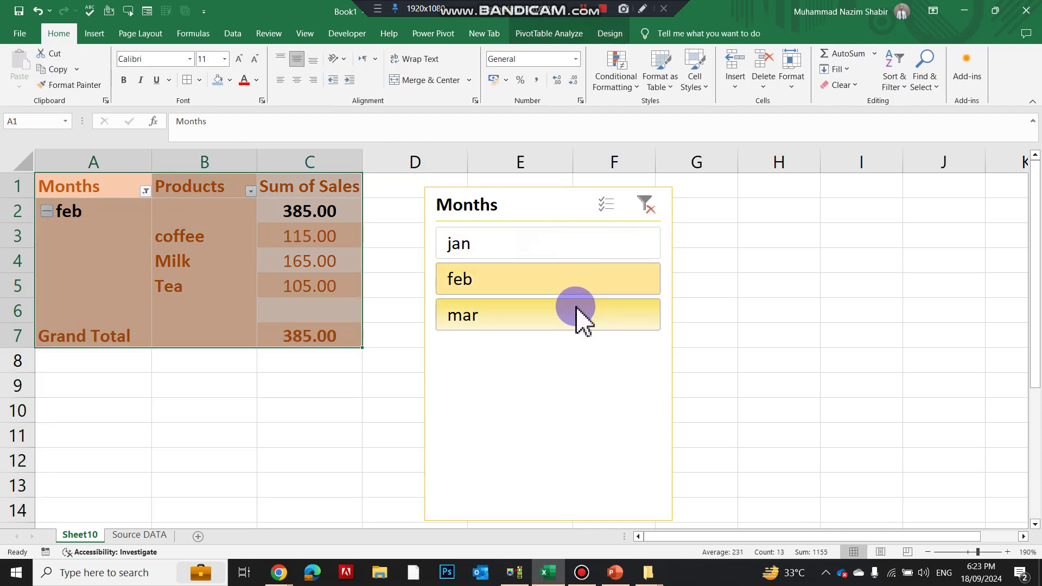
pyautogui.click(578, 314)
pyautogui.click(649, 210)
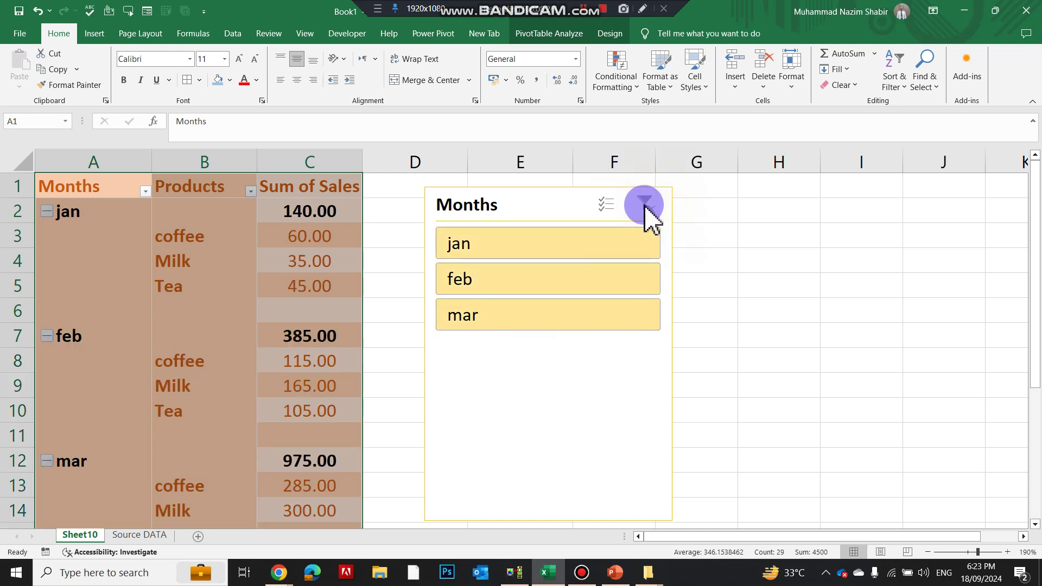
# - Review the Months field's subtotal, filter, layout and print settings, and leave them without applying changes
pyautogui.click(545, 35)
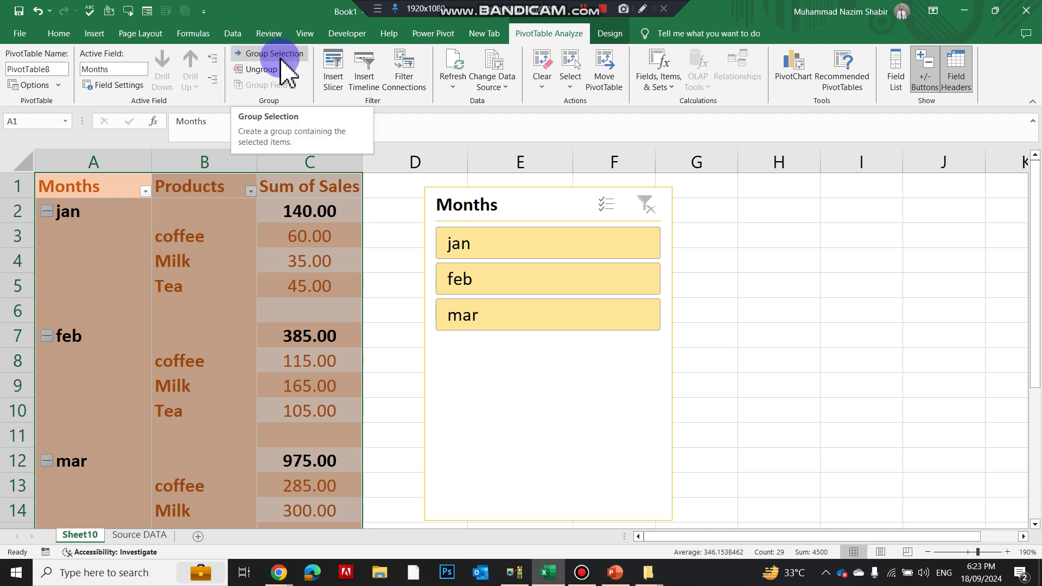
pyautogui.click(133, 86)
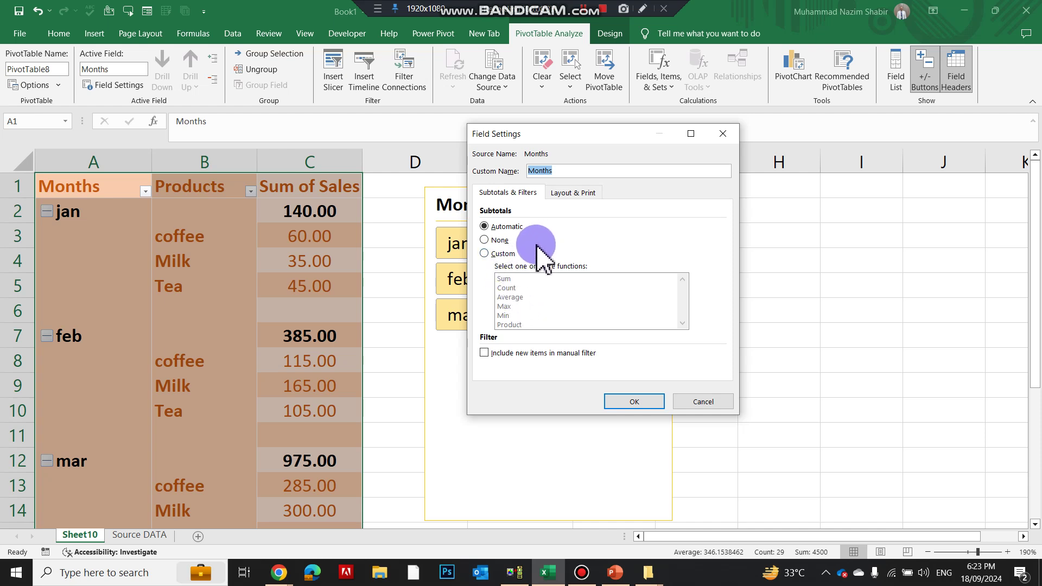
pyautogui.click(576, 193)
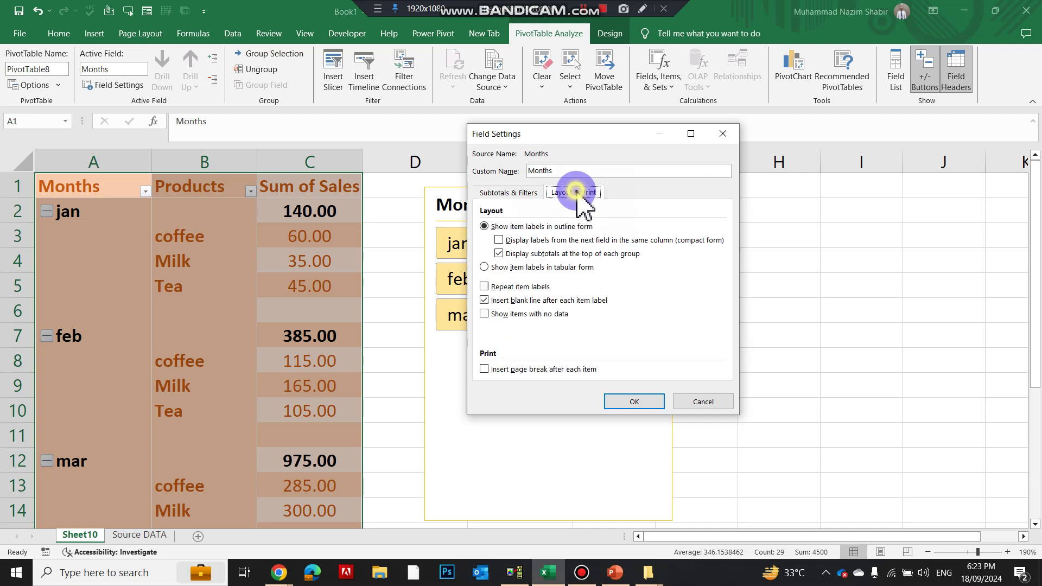
pyautogui.click(510, 193)
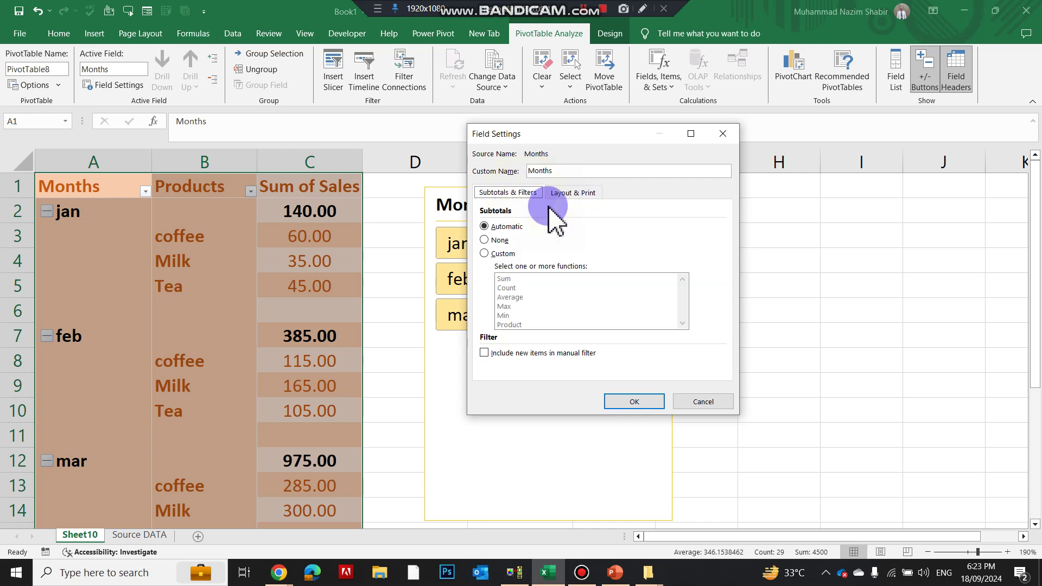
pyautogui.click(681, 401)
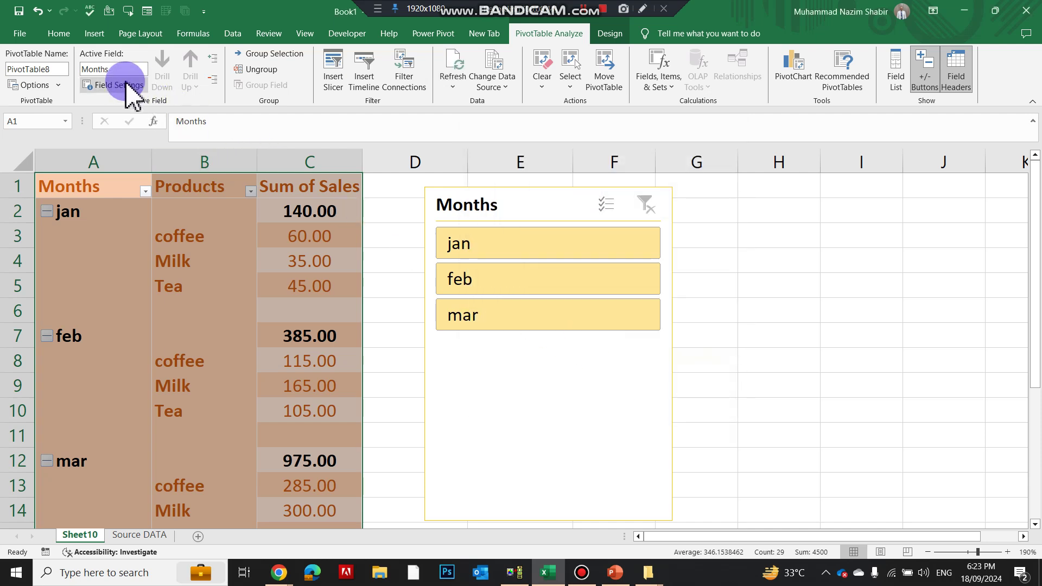
# - Review the layout, format and printing settings in the PivotTable Options, and bring up the PivotTable's design options
pyautogui.click(34, 85)
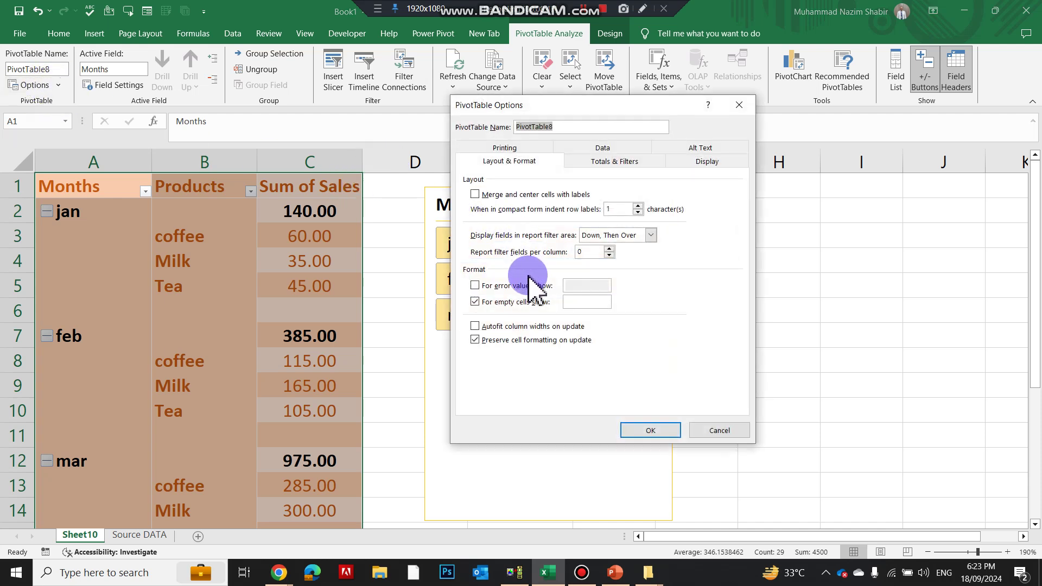
pyautogui.click(514, 148)
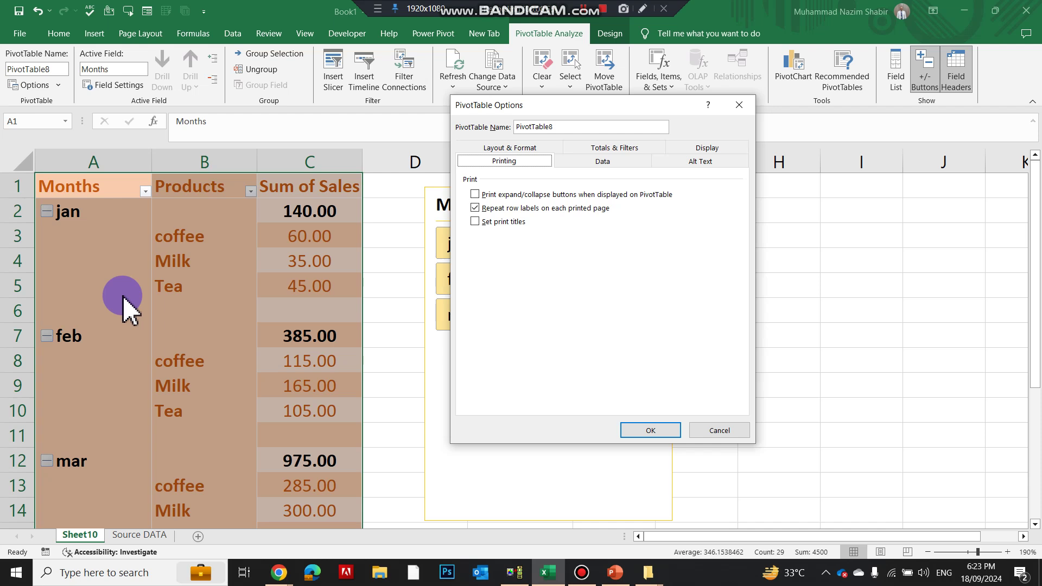
pyautogui.click(651, 430)
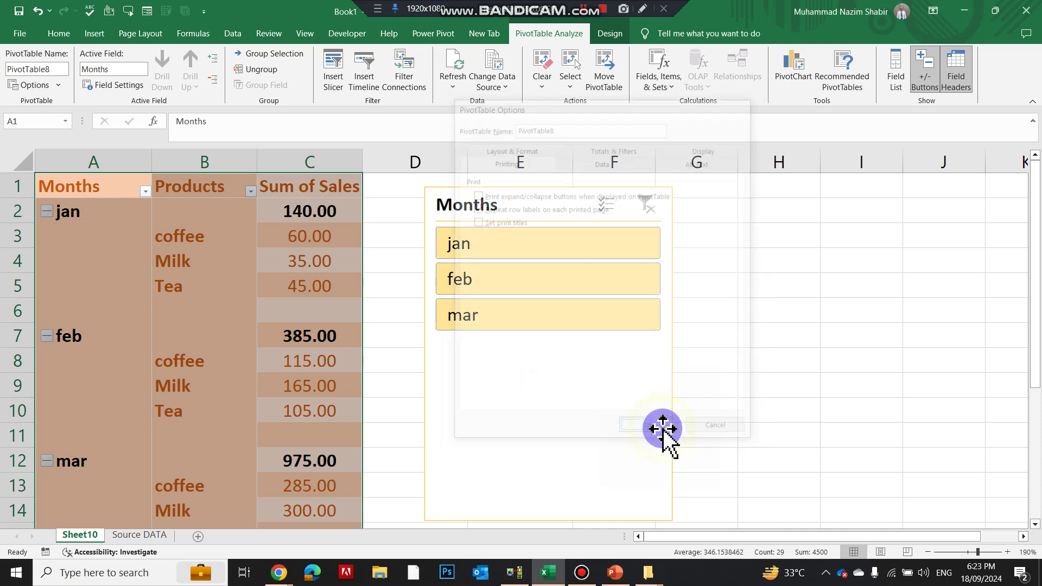
pyautogui.click(610, 34)
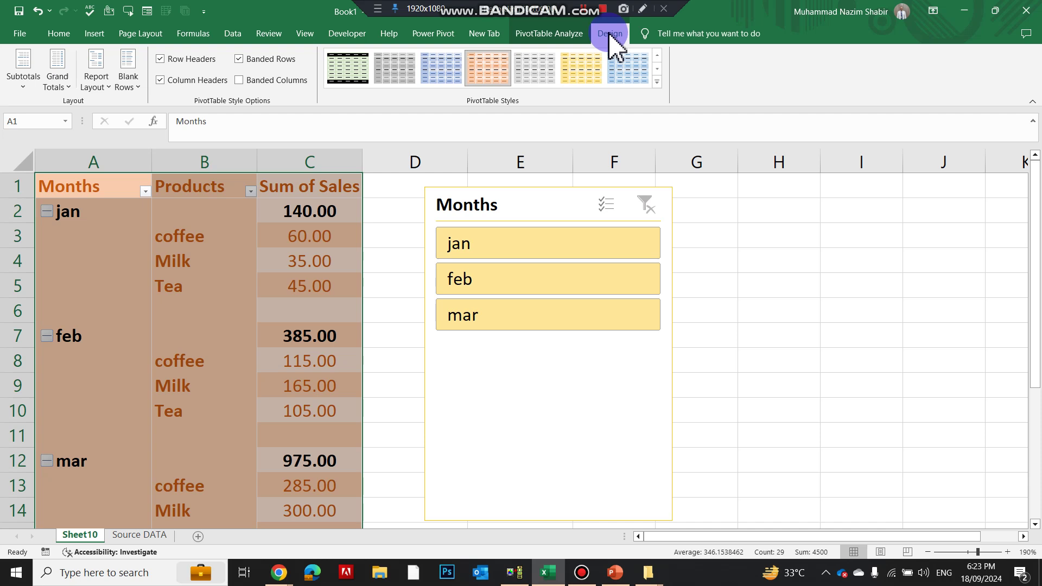